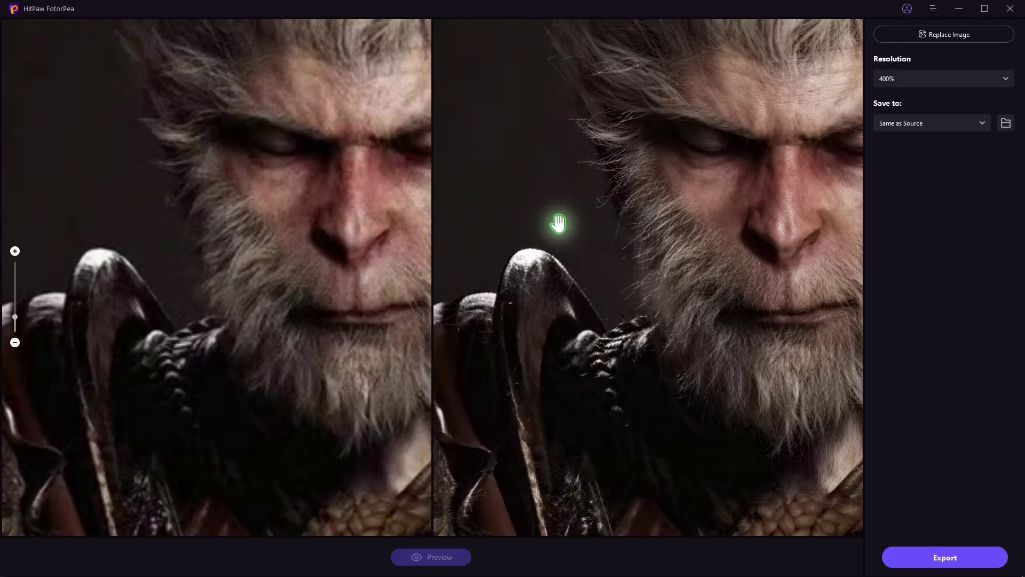
# - Examine the face and fur detail in the side-by-side original and enhanced Wukong portraits
pyautogui.scroll(2, 551, 222)
pyautogui.scroll(-2, 583, 236)
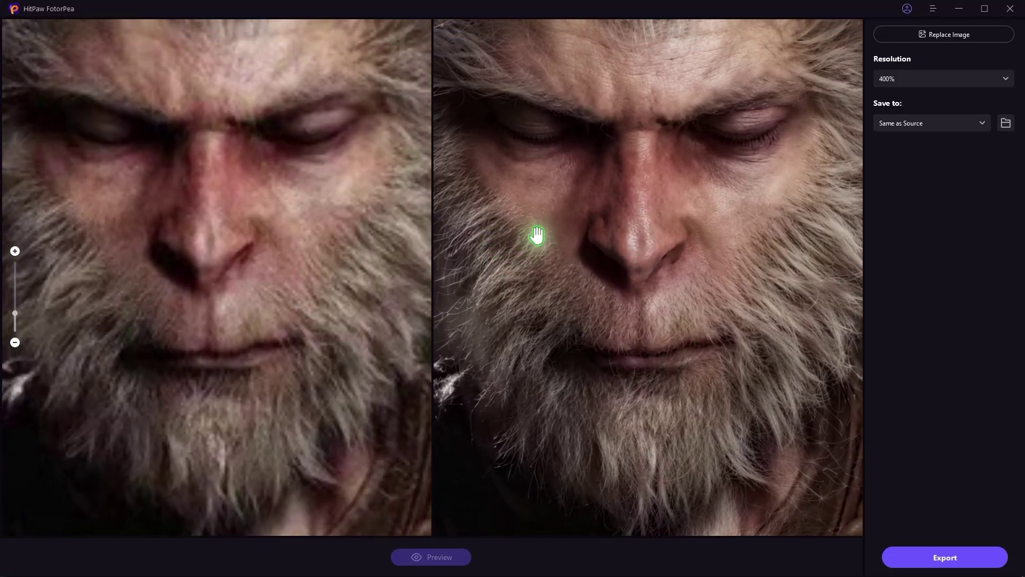
pyautogui.scroll(3, 536, 234)
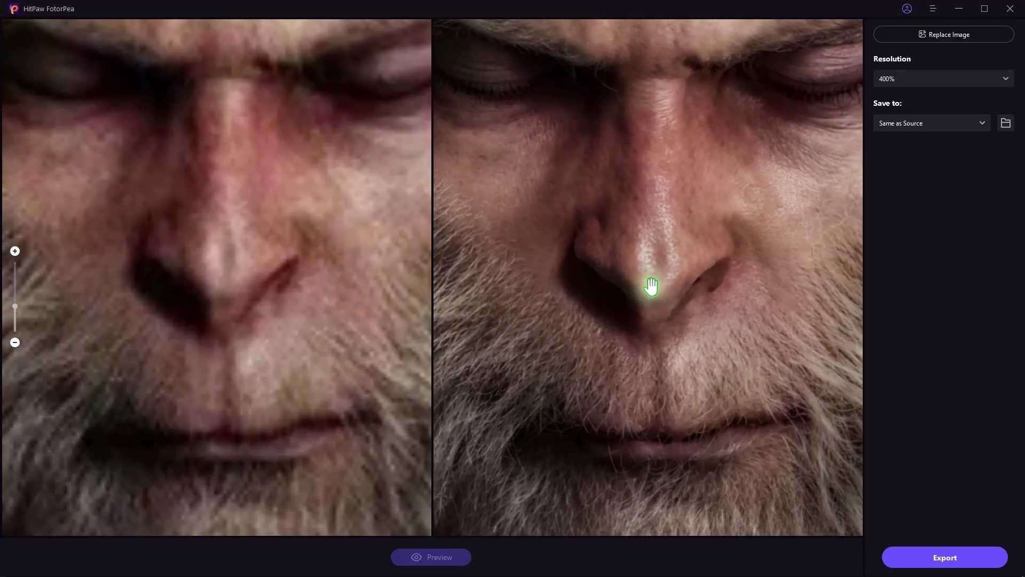
pyautogui.scroll(5, 615, 247)
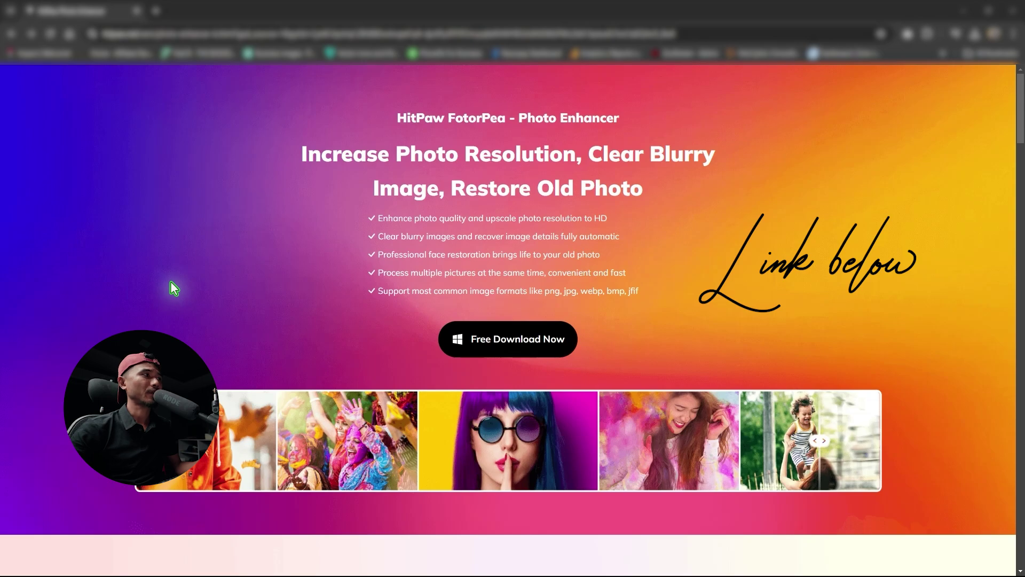
pyautogui.scroll(-1, 161, 297)
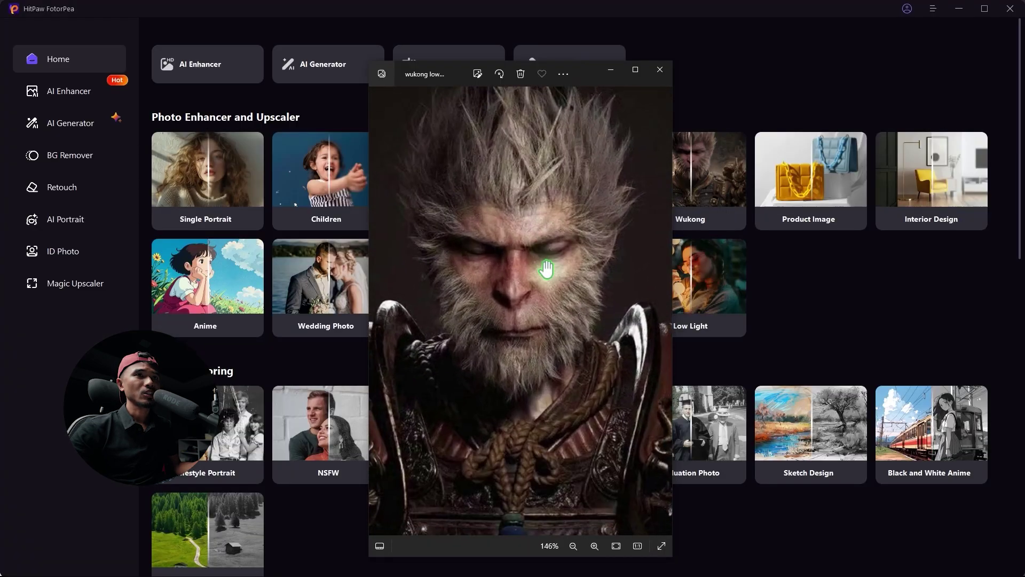
# - Inspect the facial detail of the low-resolution Wukong image up close, and close the image viewer
pyautogui.scroll(5, 528, 336)
pyautogui.scroll(3, 531, 310)
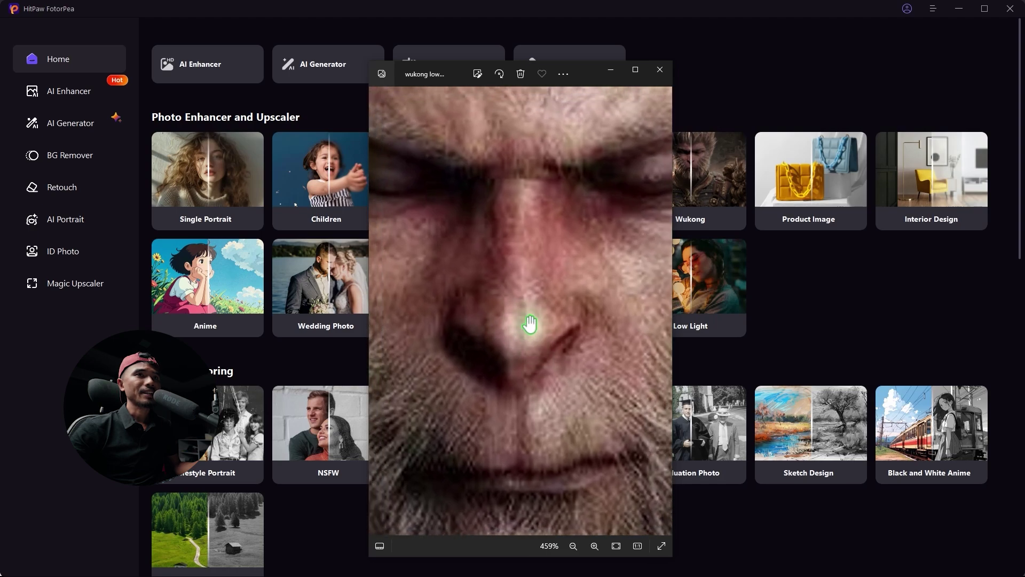
pyautogui.scroll(-3, 530, 297)
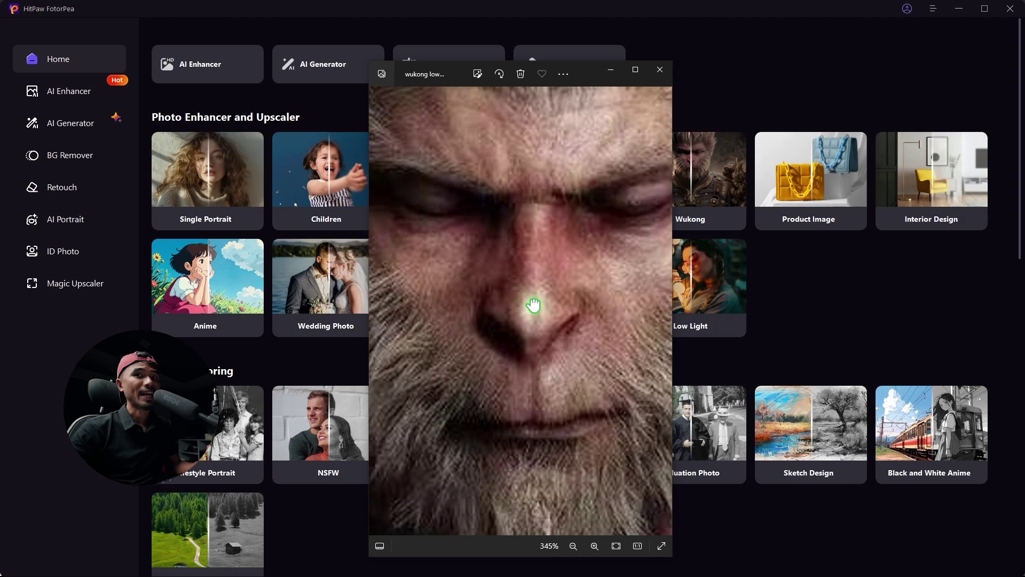
pyautogui.scroll(-6, 533, 306)
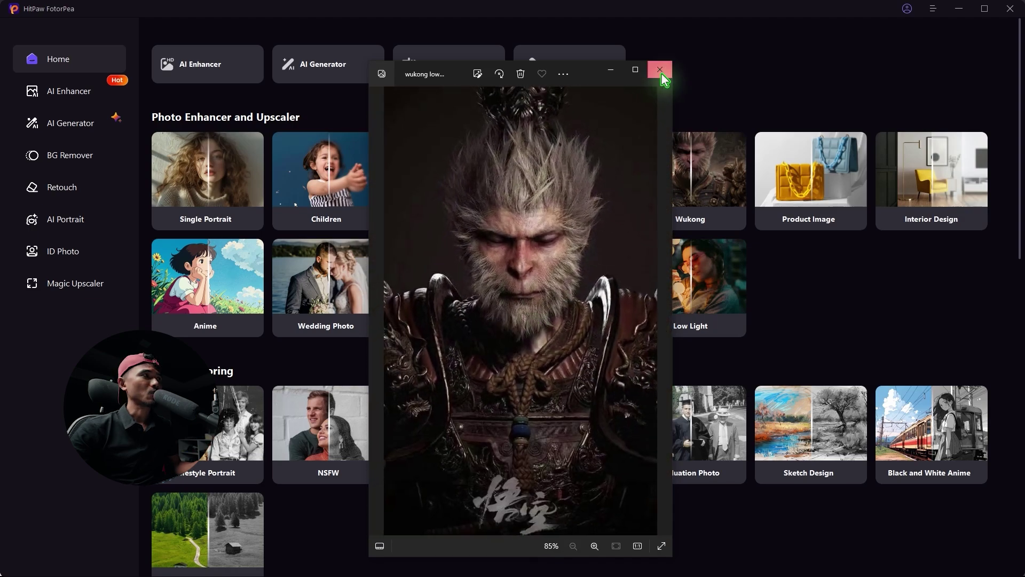
pyautogui.click(660, 70)
# - Import the image "wukong low res" into the AI Enhancer
pyautogui.click(73, 94)
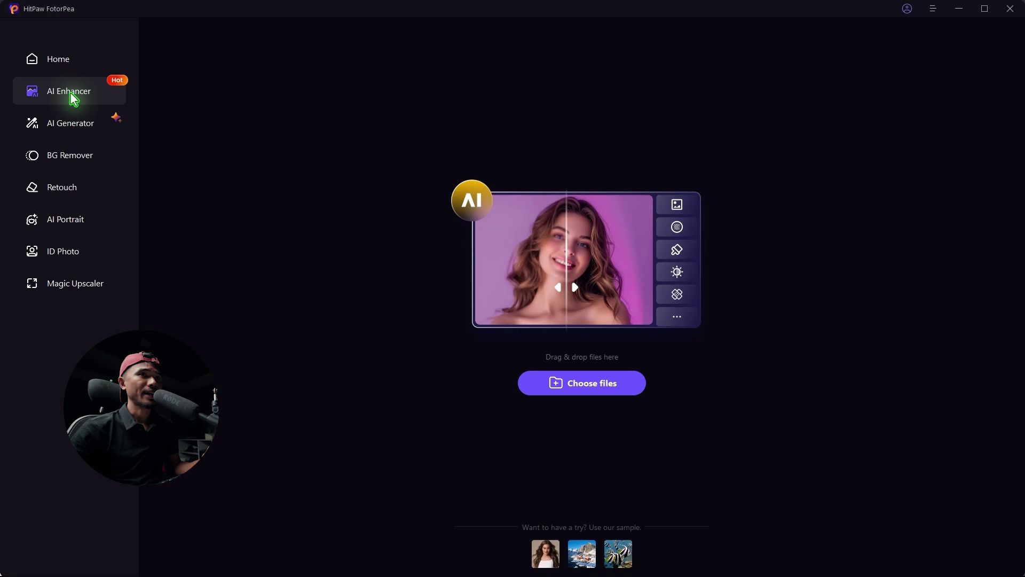
pyautogui.click(590, 388)
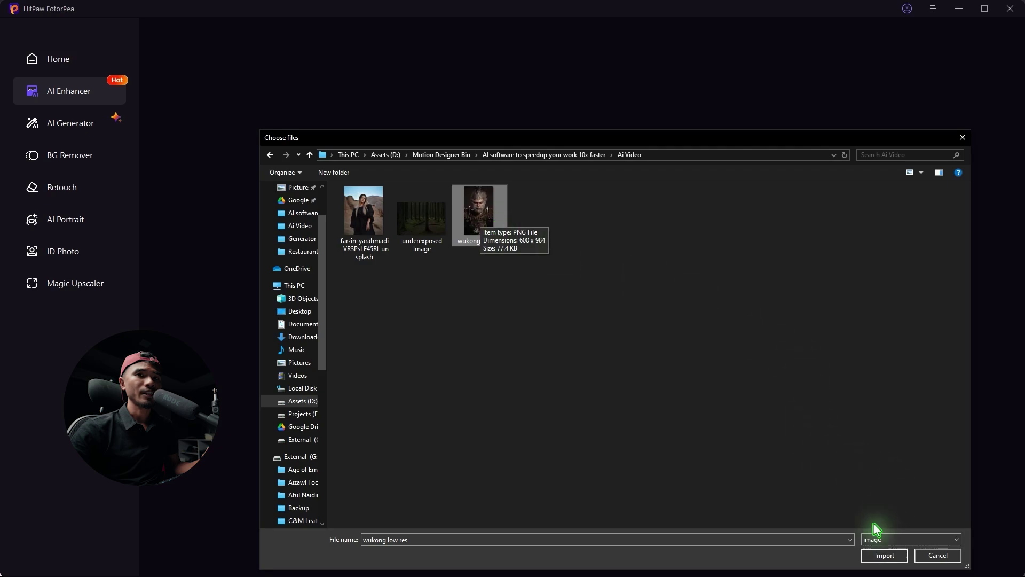
pyautogui.click(884, 555)
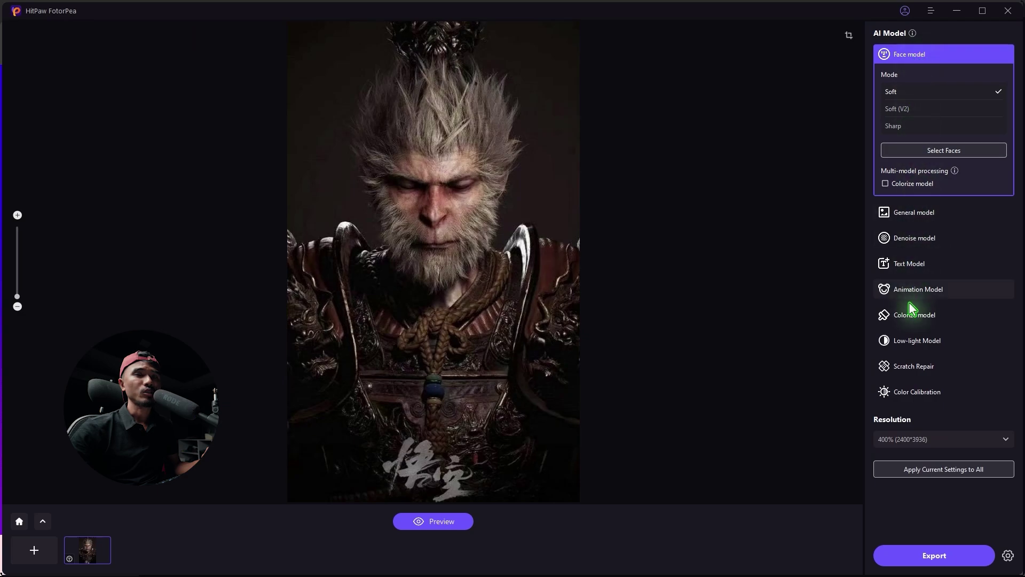
# - Try selecting the General, Denoise and Animation models for the imported image
pyautogui.click(914, 212)
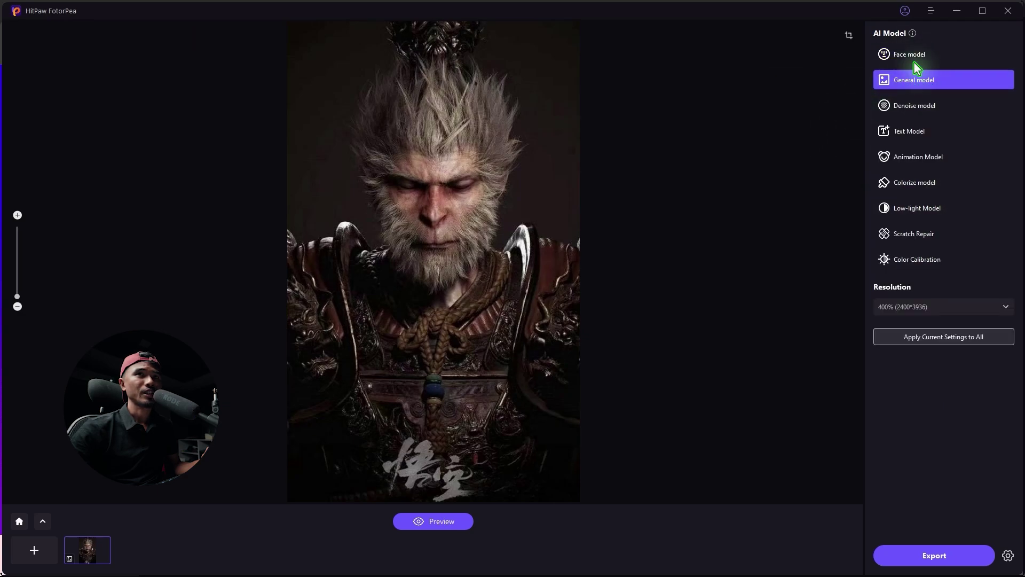
pyautogui.click(930, 107)
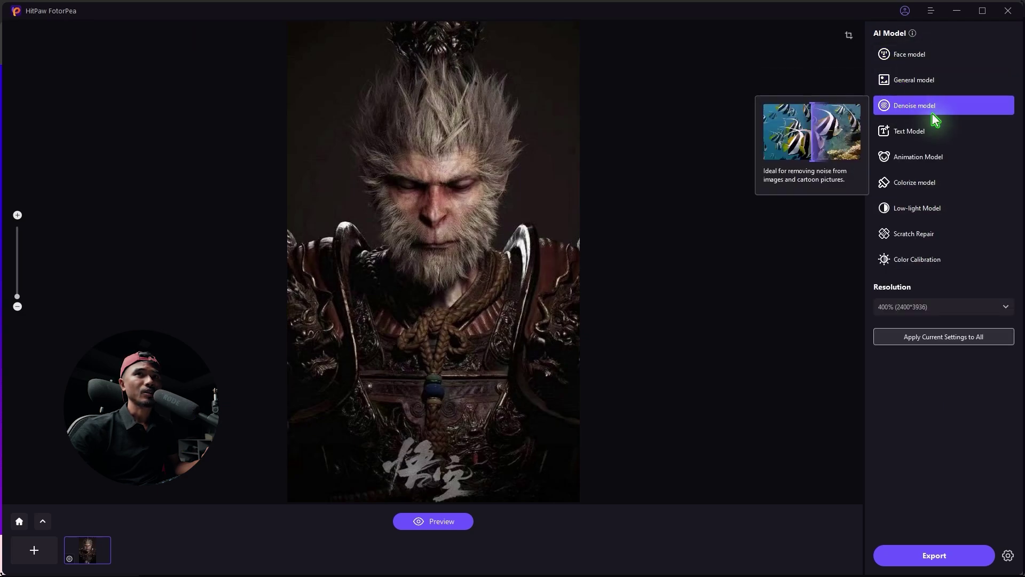
pyautogui.click(916, 156)
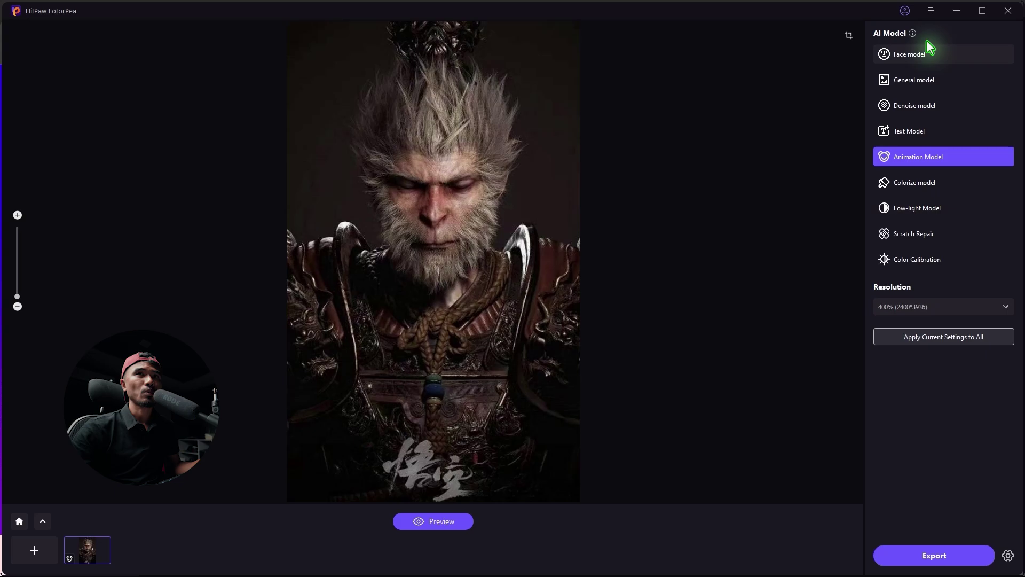
# - Choose the Face model in Soft mode and confirm the detected Wukong face as the selected face
pyautogui.click(908, 56)
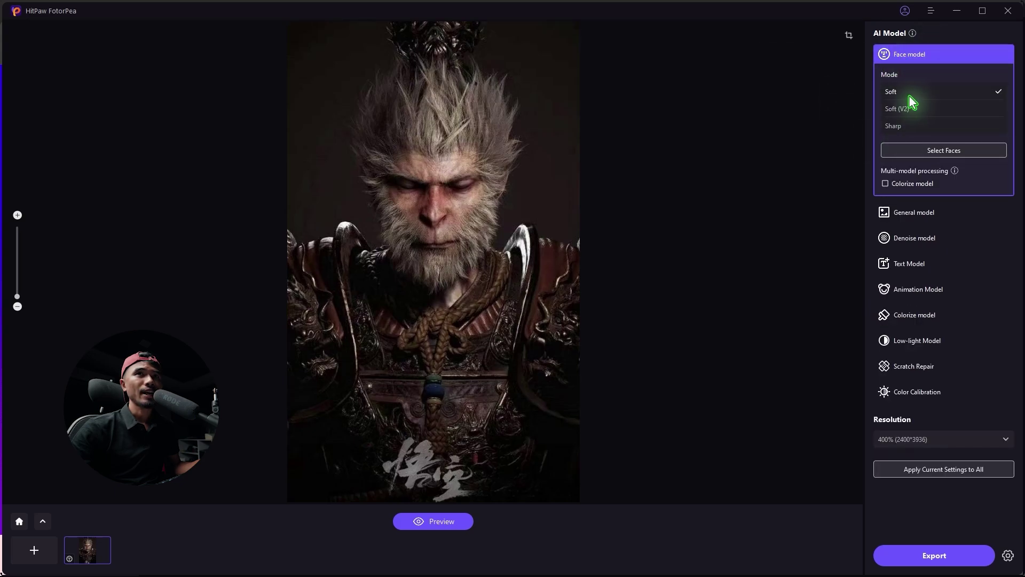
pyautogui.click(915, 150)
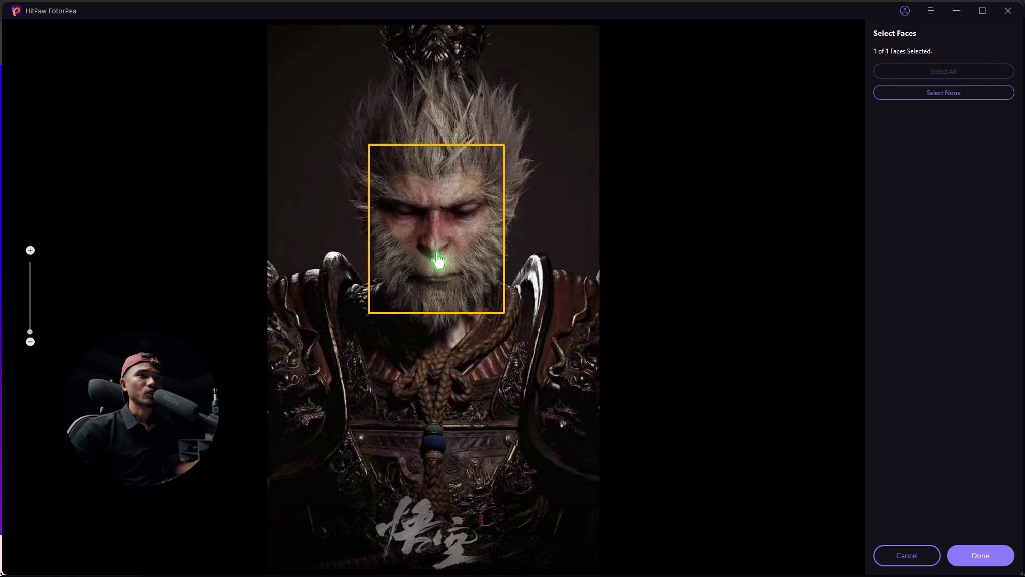
pyautogui.click(436, 250)
pyautogui.click(435, 247)
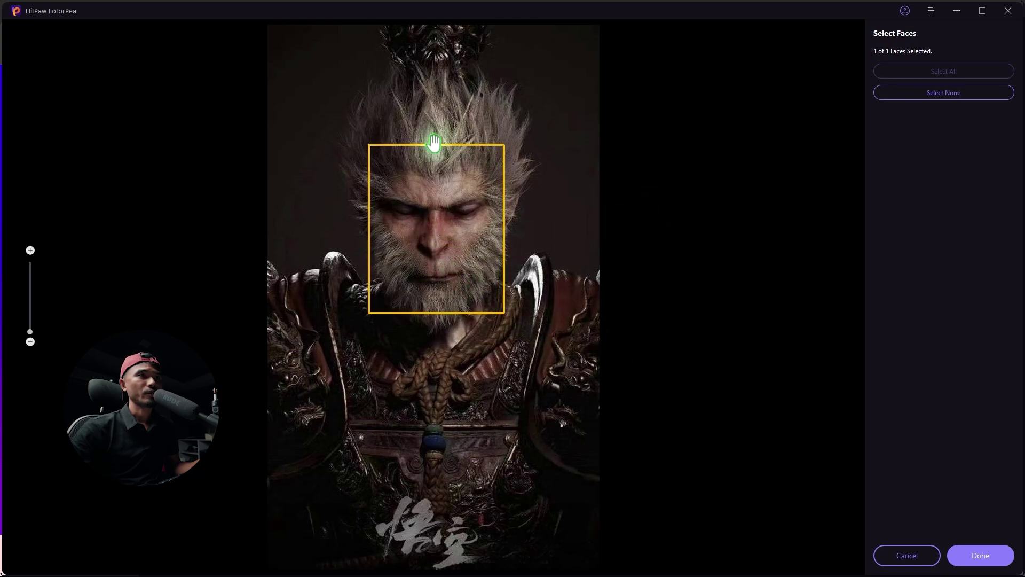
pyautogui.click(980, 555)
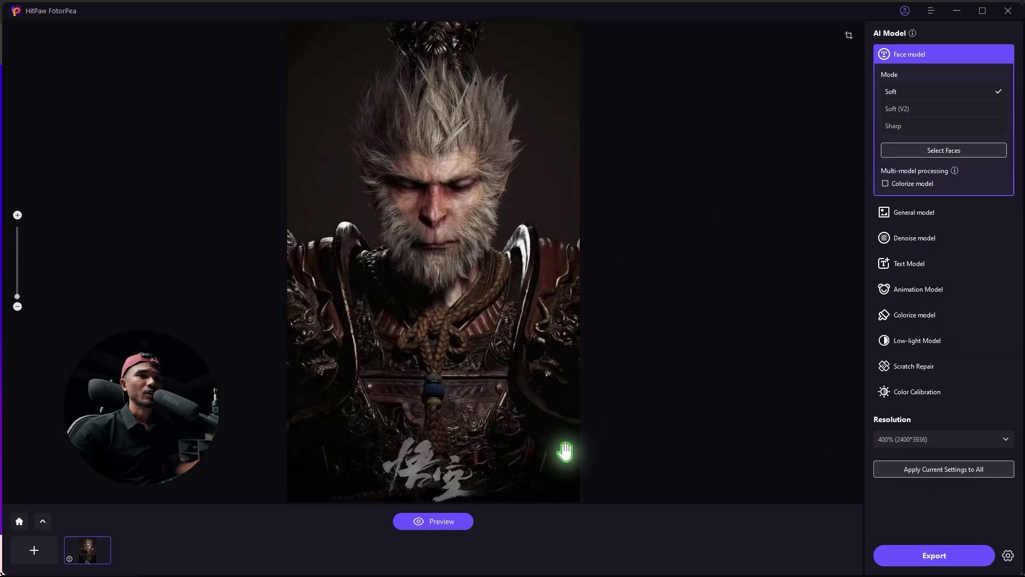
# - Preview the Face model enhancement and compare the skin, lips, beard and armour with the original up close
pyautogui.click(435, 522)
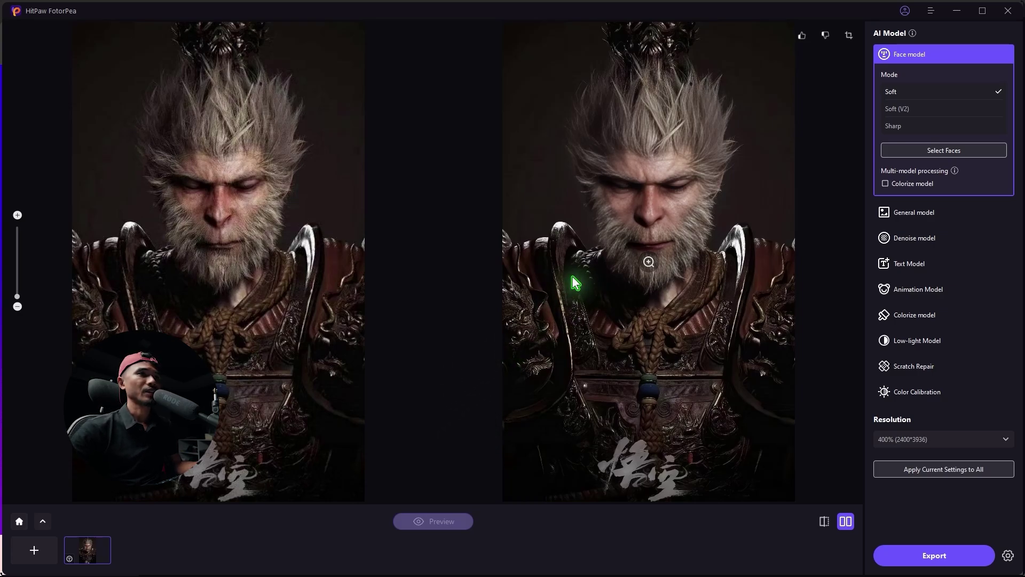
pyautogui.scroll(1, 572, 215)
pyautogui.scroll(3, 572, 215)
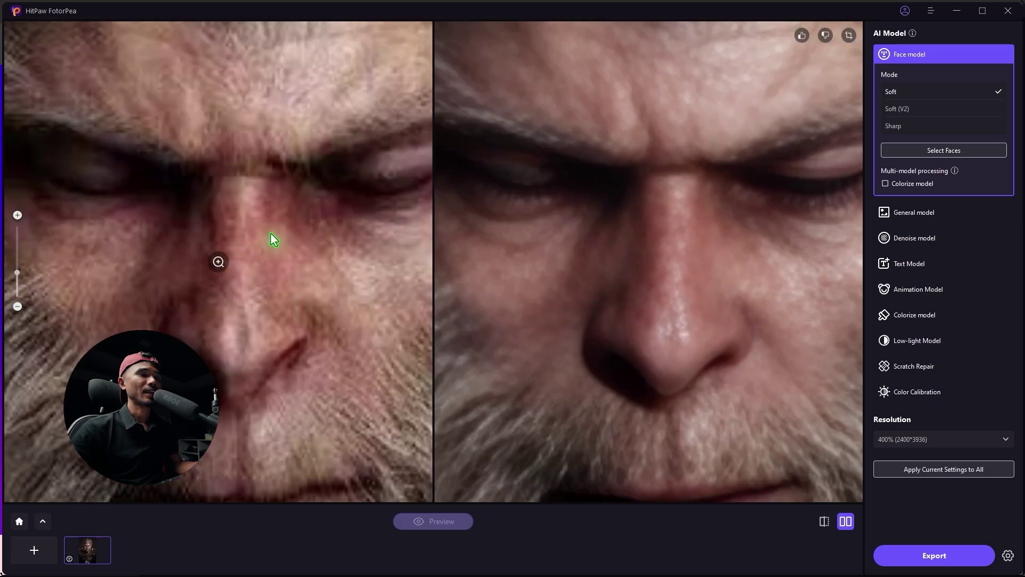
pyautogui.moveTo(253, 264); pyautogui.dragTo(313, 177)
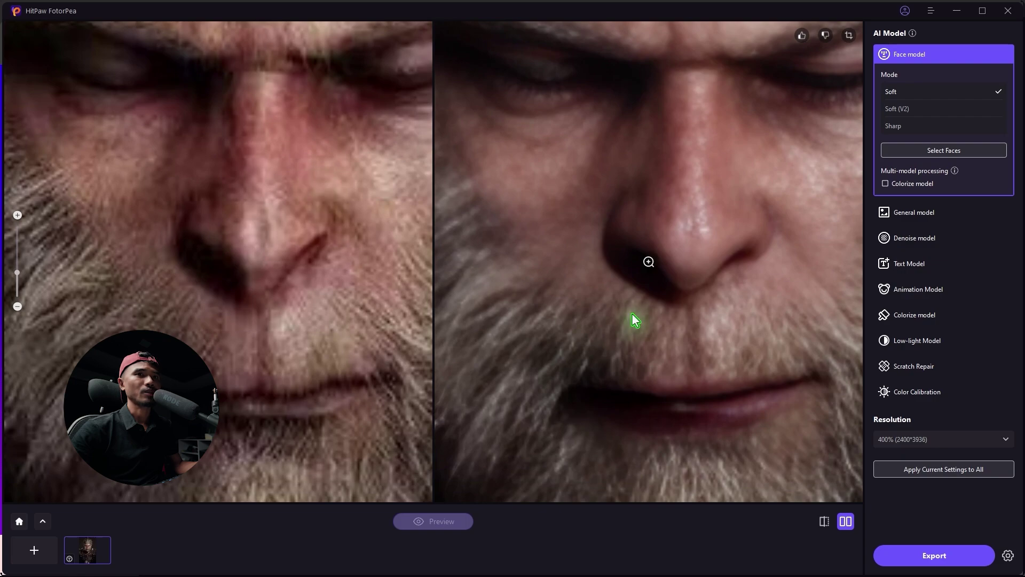
pyautogui.moveTo(603, 296); pyautogui.dragTo(640, 248)
pyautogui.moveTo(703, 267); pyautogui.dragTo(705, 350)
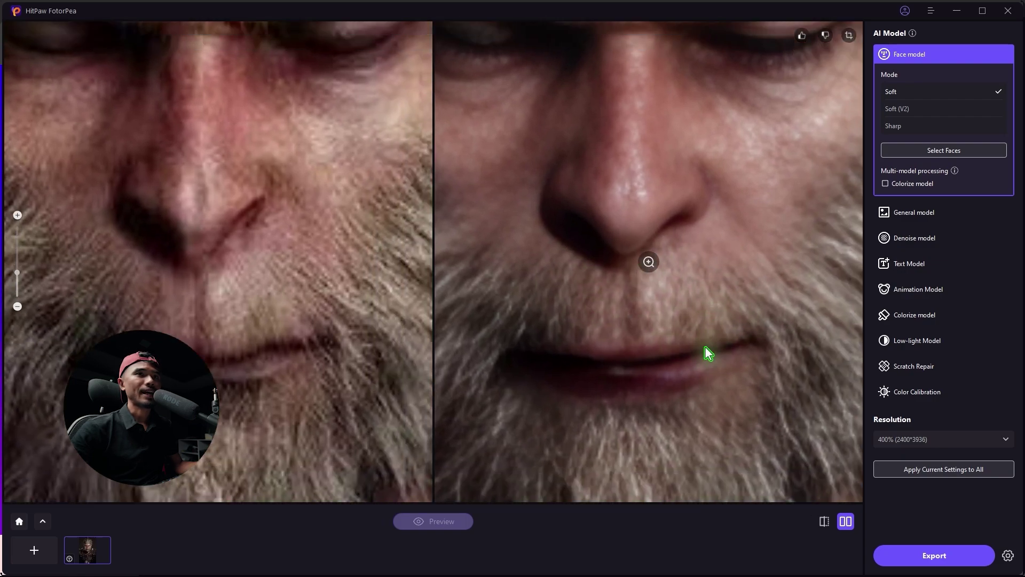
pyautogui.moveTo(710, 161); pyautogui.dragTo(657, 382)
pyautogui.moveTo(665, 285); pyautogui.dragTo(652, 373)
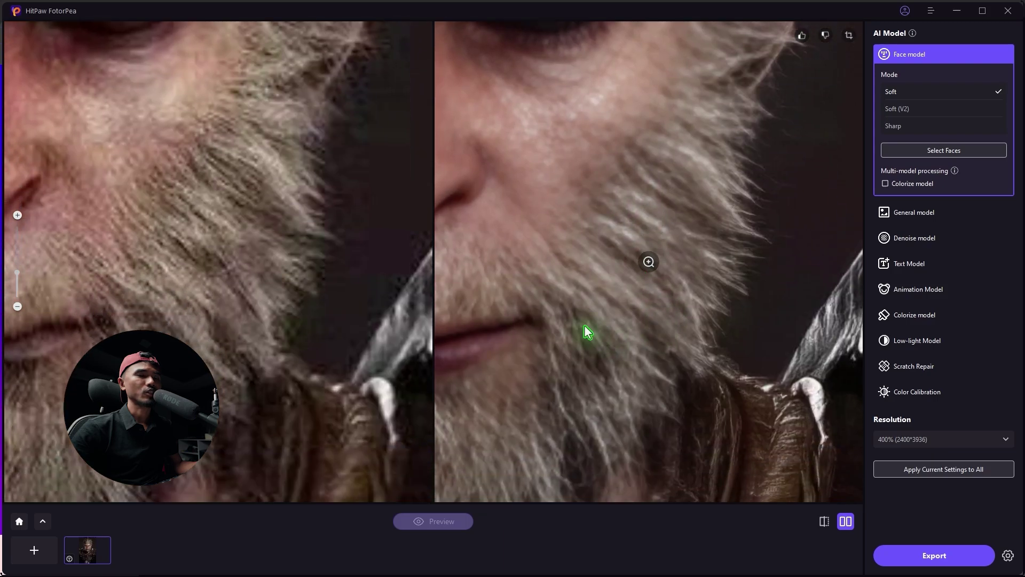
pyautogui.scroll(-5, 553, 315)
pyautogui.scroll(4, 596, 287)
pyautogui.scroll(-3, 597, 287)
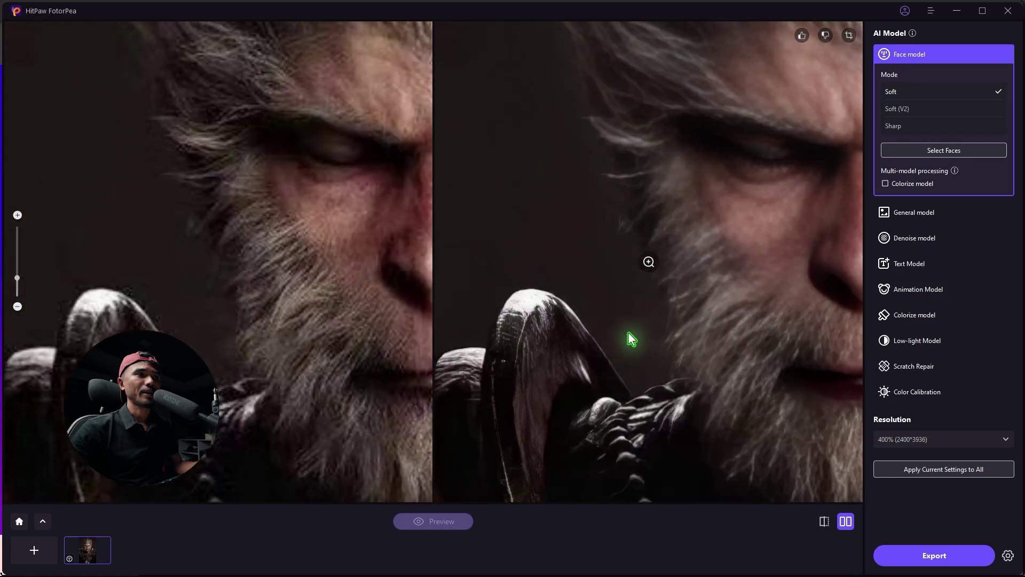
pyautogui.scroll(-3, 562, 305)
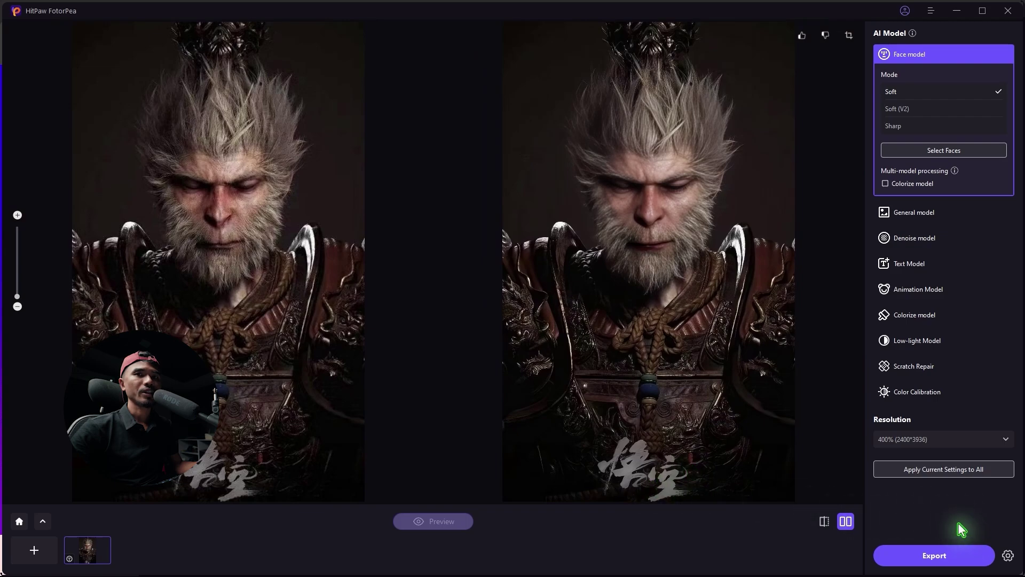
# - Set the export save location to Same as Source and export the enhanced image
pyautogui.click(1009, 557)
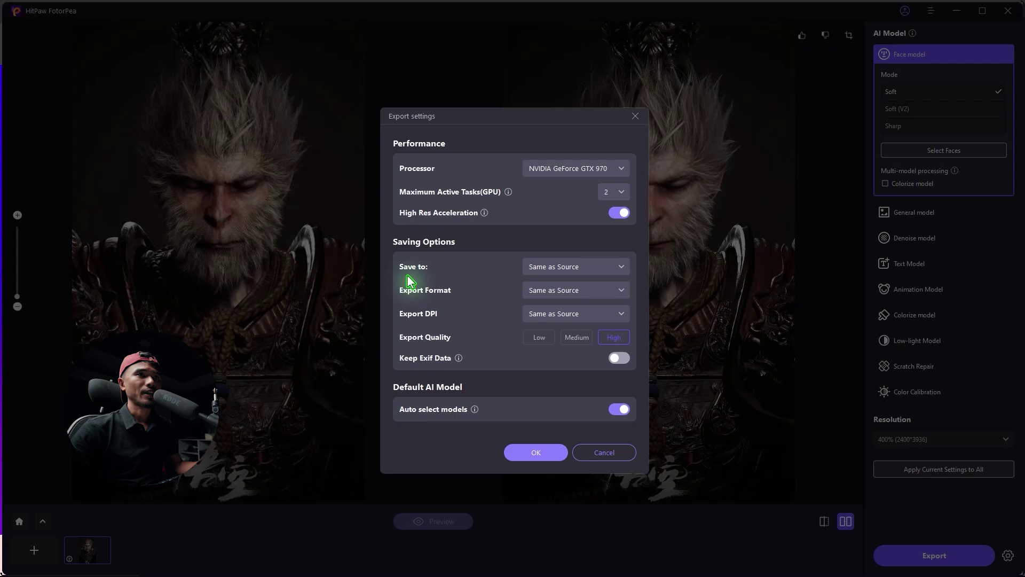
pyautogui.click(569, 271)
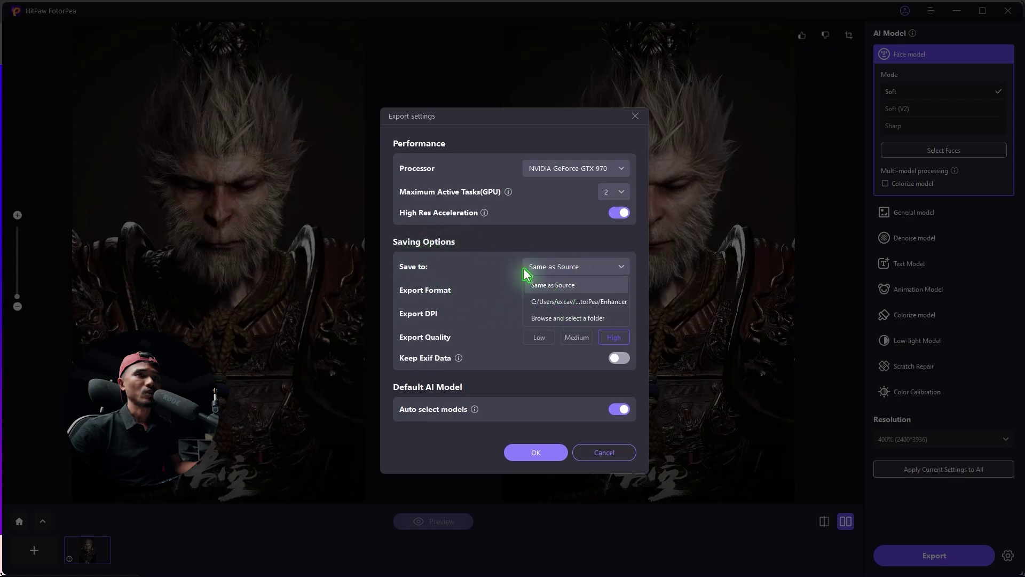
pyautogui.click(550, 286)
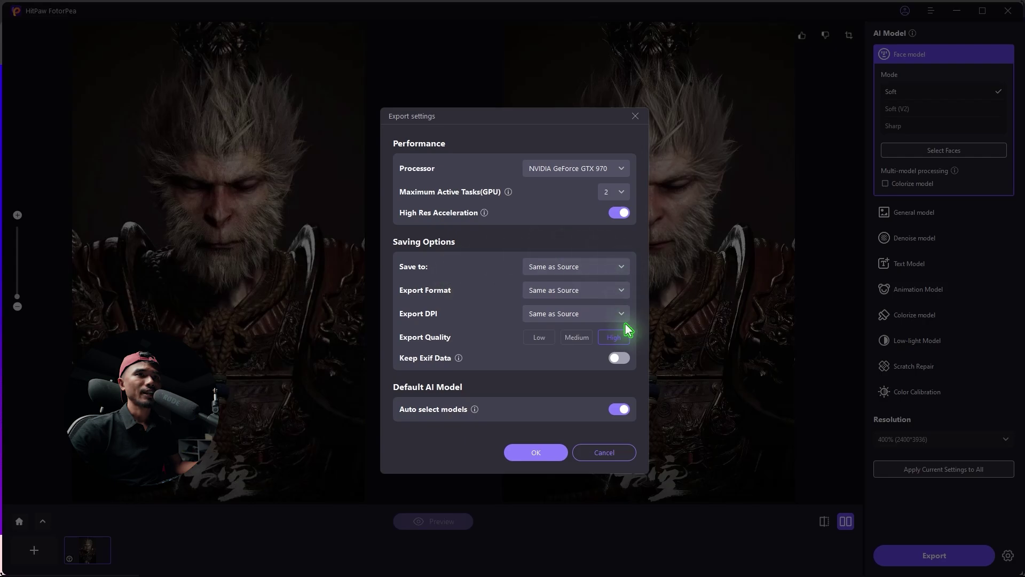
pyautogui.click(538, 453)
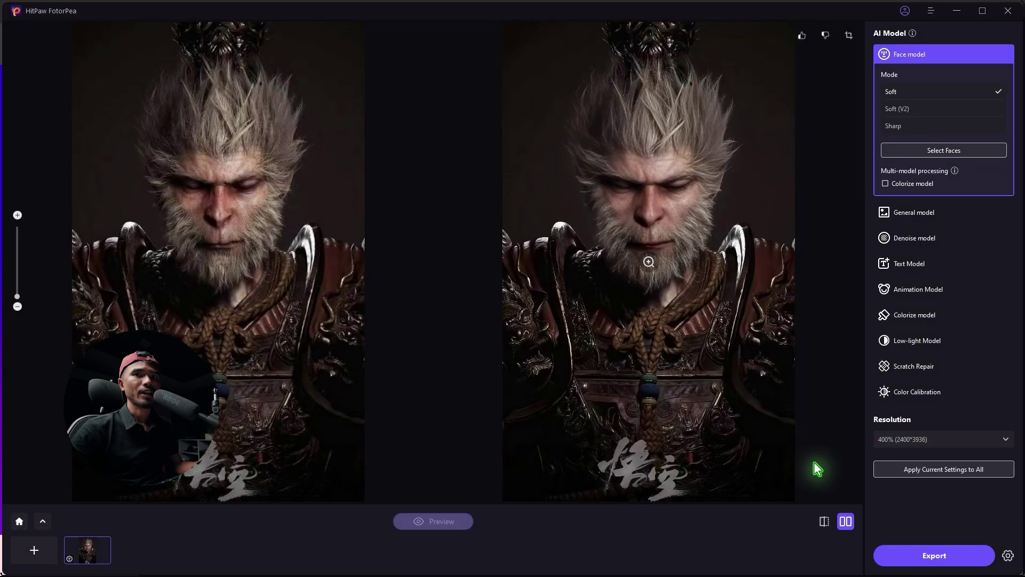
pyautogui.click(935, 556)
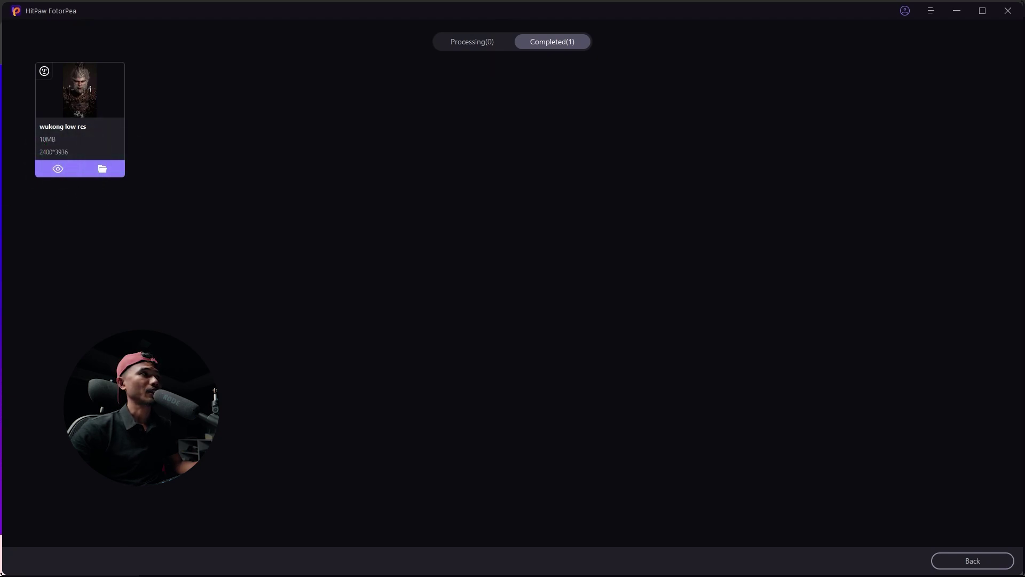
# - Open the export's output folder and view the original "wukong low res" image
pyautogui.click(102, 169)
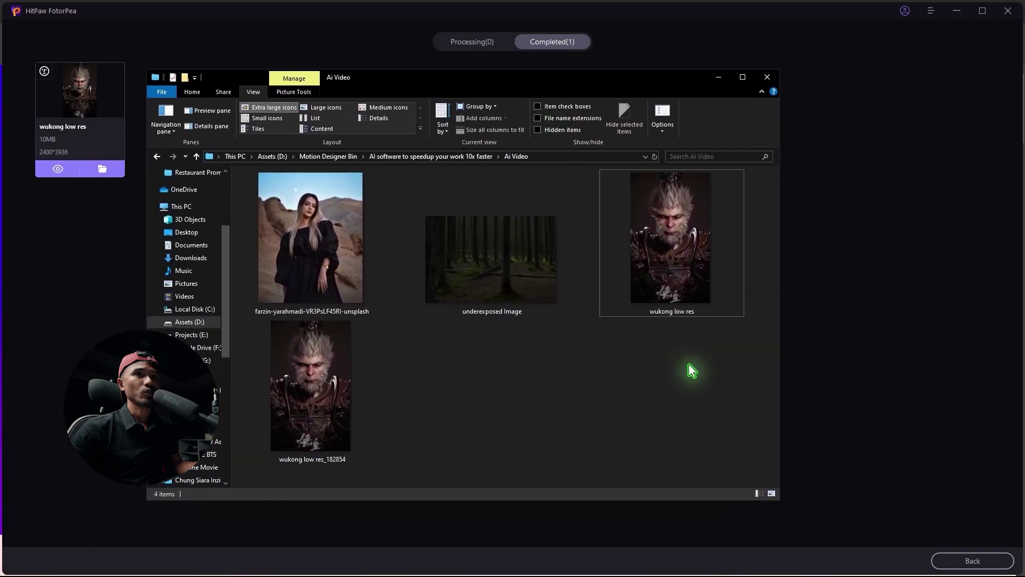
pyautogui.click(678, 259)
pyautogui.doubleClick(687, 278)
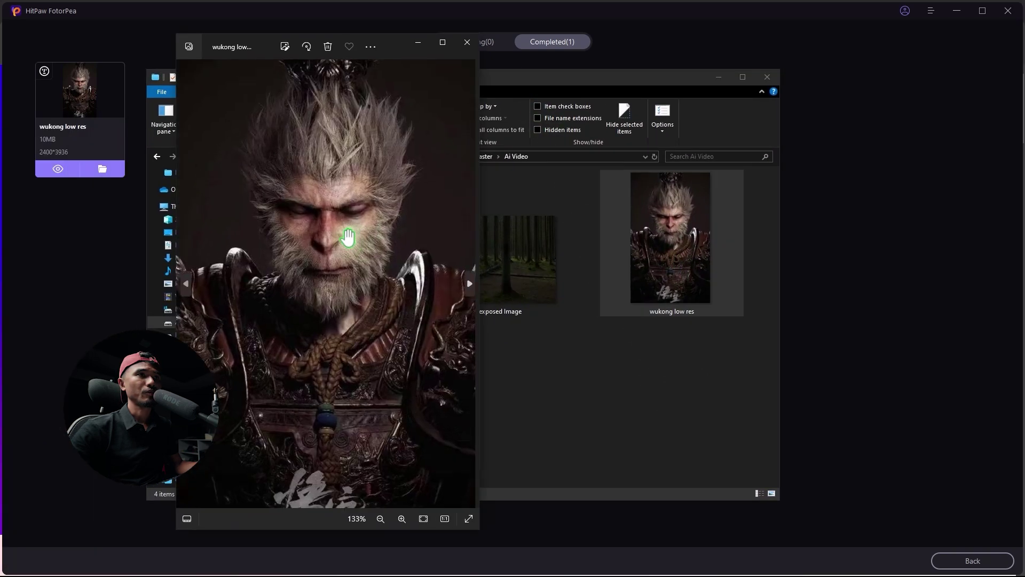
pyautogui.scroll(2, 309, 248)
pyautogui.scroll(-3, 309, 247)
# - Open "wukong low res_182854" beside the original and compare the facial detail of both images up close
pyautogui.click(654, 87)
pyautogui.moveTo(654, 87); pyautogui.dragTo(882, 87)
pyautogui.doubleClick(533, 400)
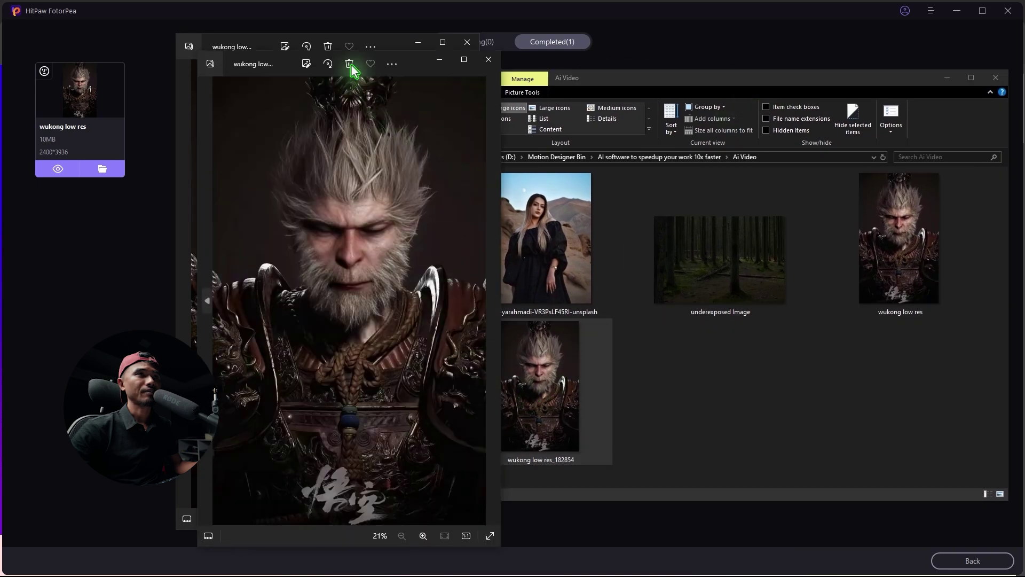
pyautogui.moveTo(354, 67); pyautogui.dragTo(695, 47)
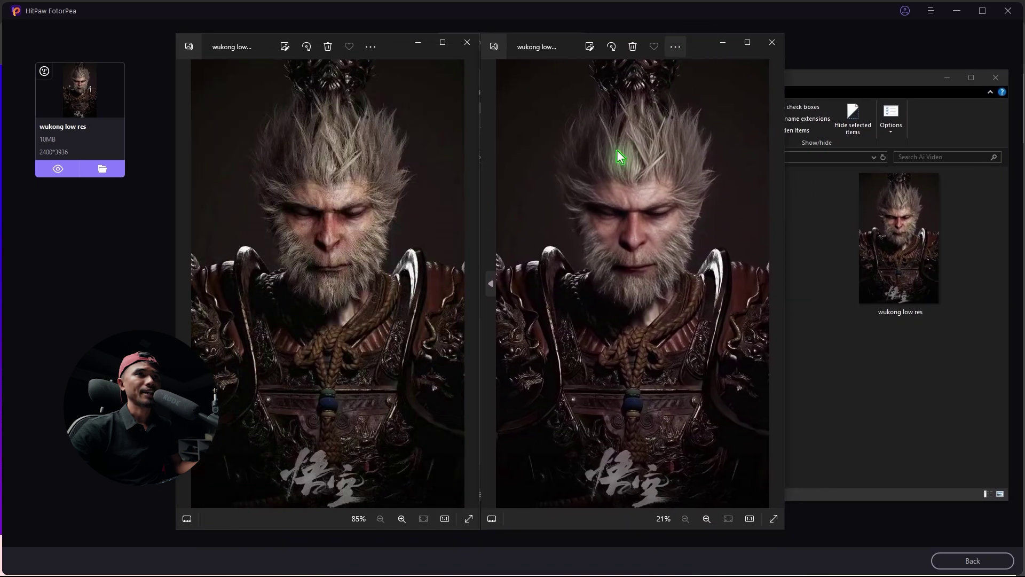
pyautogui.scroll(8, 374, 259)
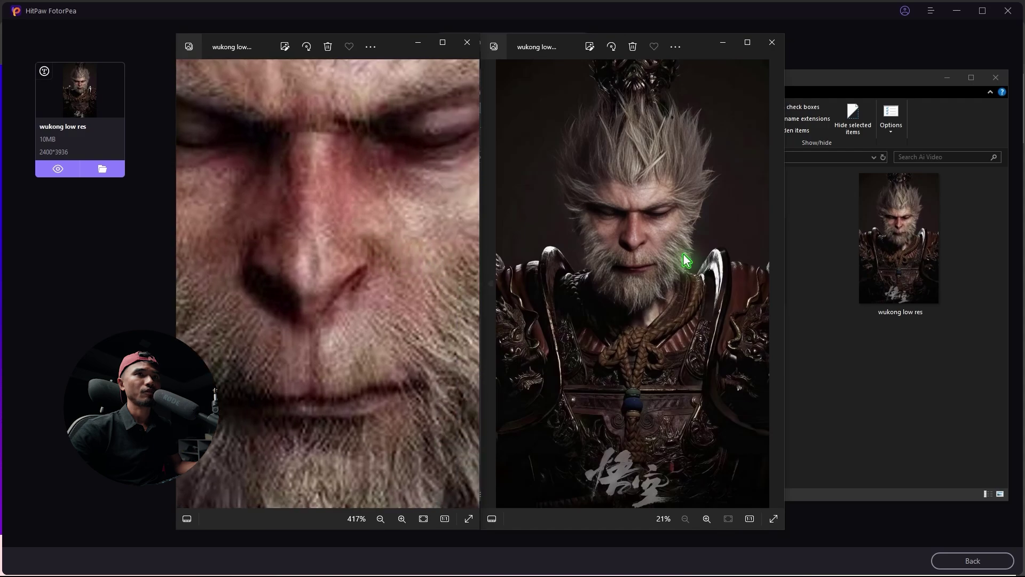
pyautogui.scroll(8, 630, 251)
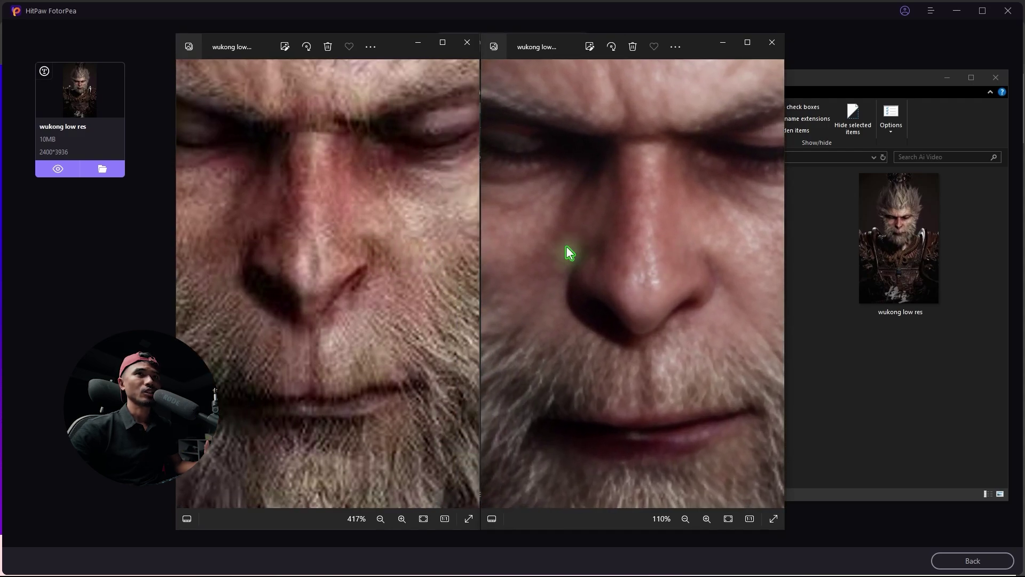
# - Close both image comparison windows and return from the completed exports to the enhancer's editing view
pyautogui.click(773, 42)
pyautogui.click(473, 258)
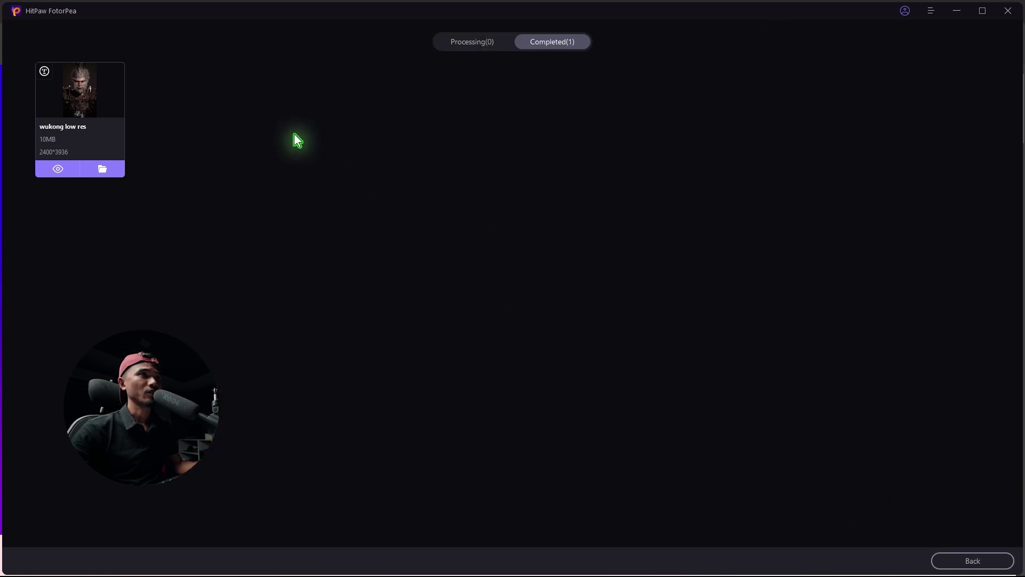
pyautogui.click(972, 560)
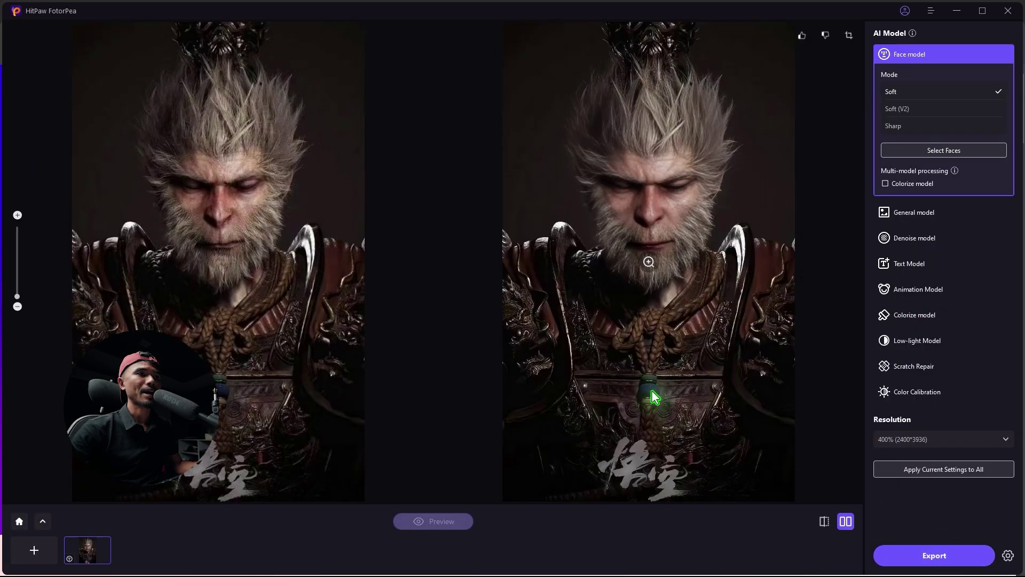
# - Import "wukong low res_182854" into the enhancer and remove the original low-resolution image from the file list
pyautogui.click(32, 555)
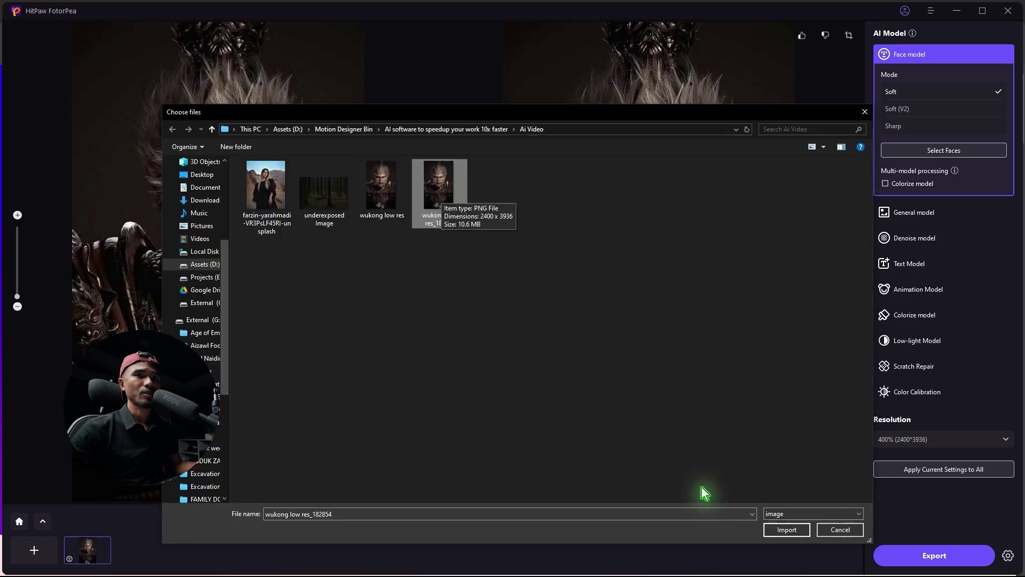
pyautogui.click(788, 530)
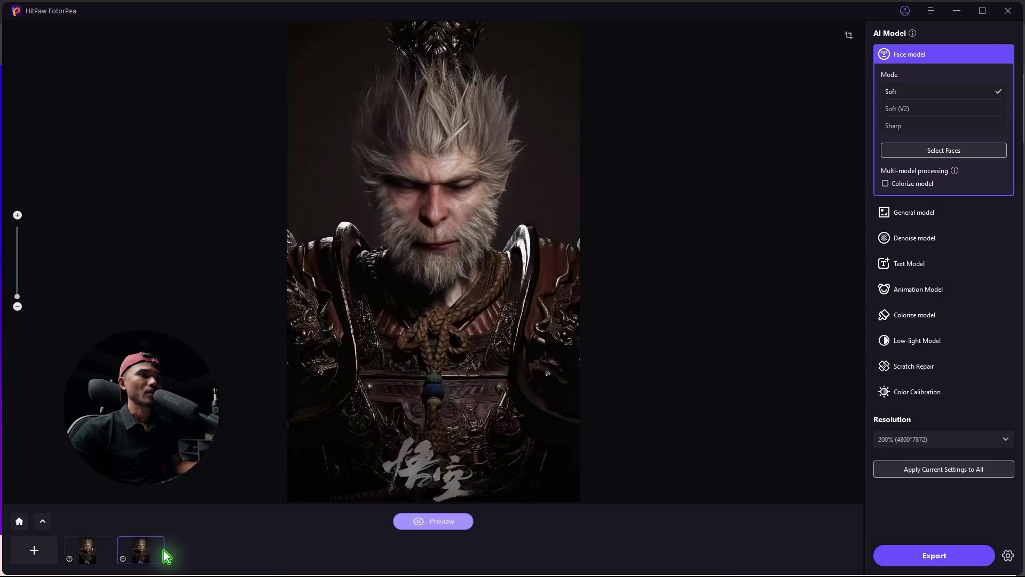
pyautogui.click(91, 558)
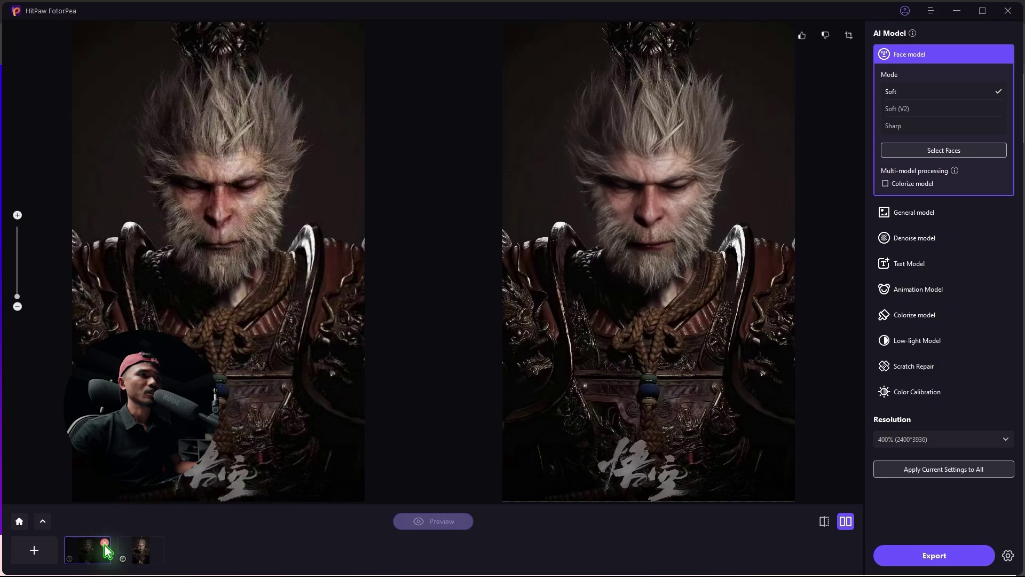
pyautogui.click(105, 542)
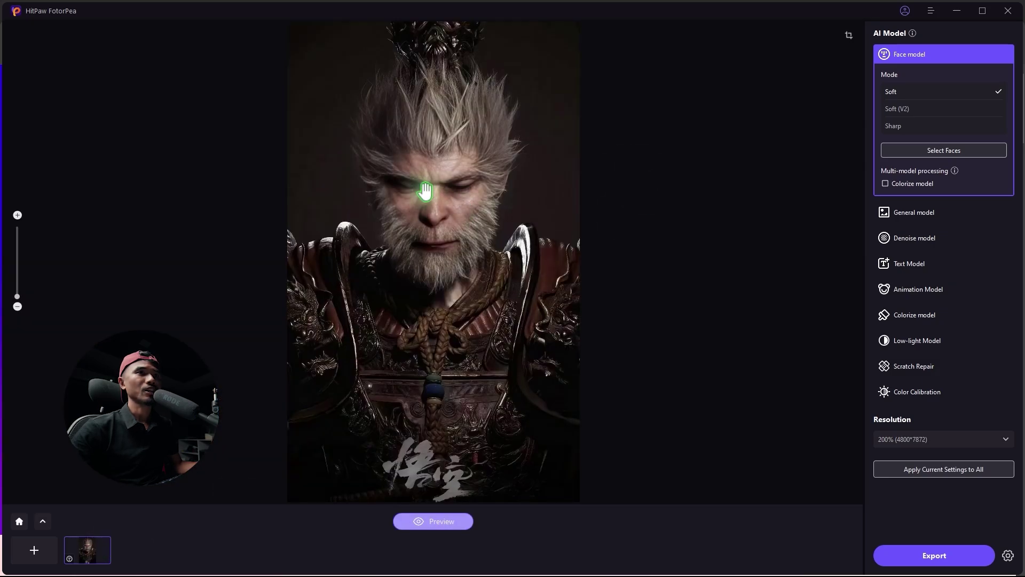
# - Examine the hair, face, beard and armour of the imported Wukong image up close
pyautogui.scroll(3, 488, 267)
pyautogui.scroll(-5, 488, 267)
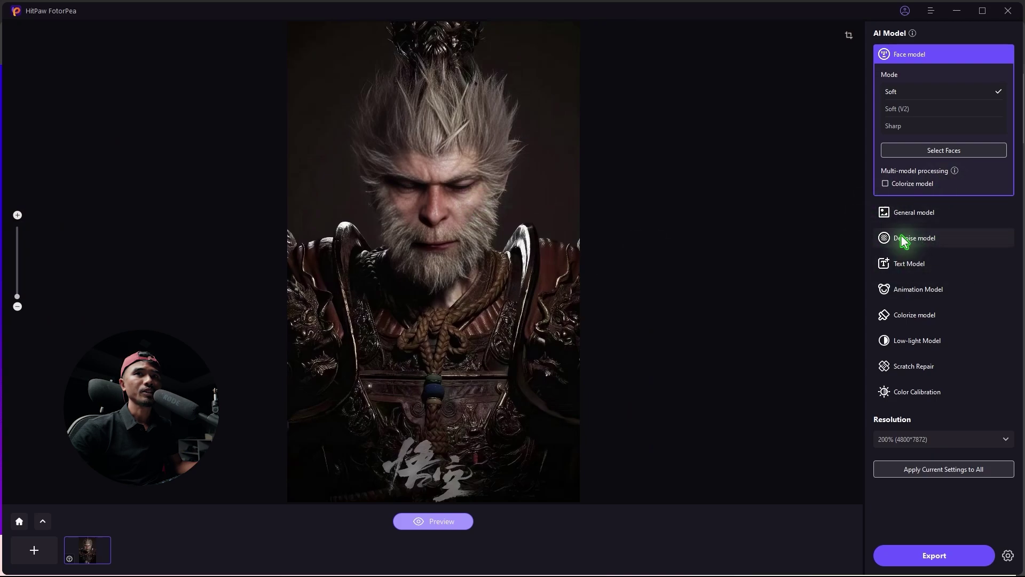
pyautogui.scroll(3, 527, 201)
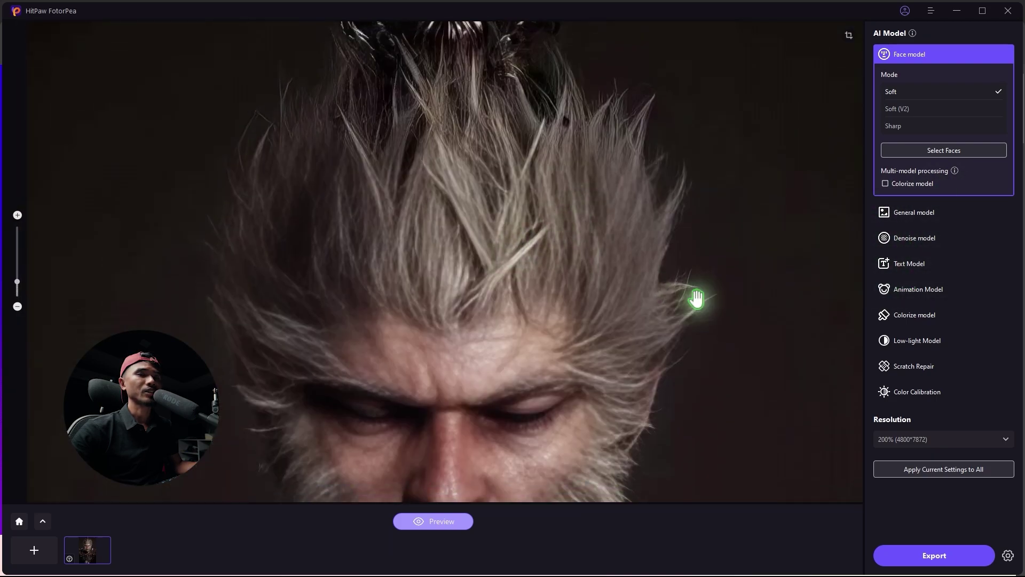
pyautogui.scroll(3, 256, 213)
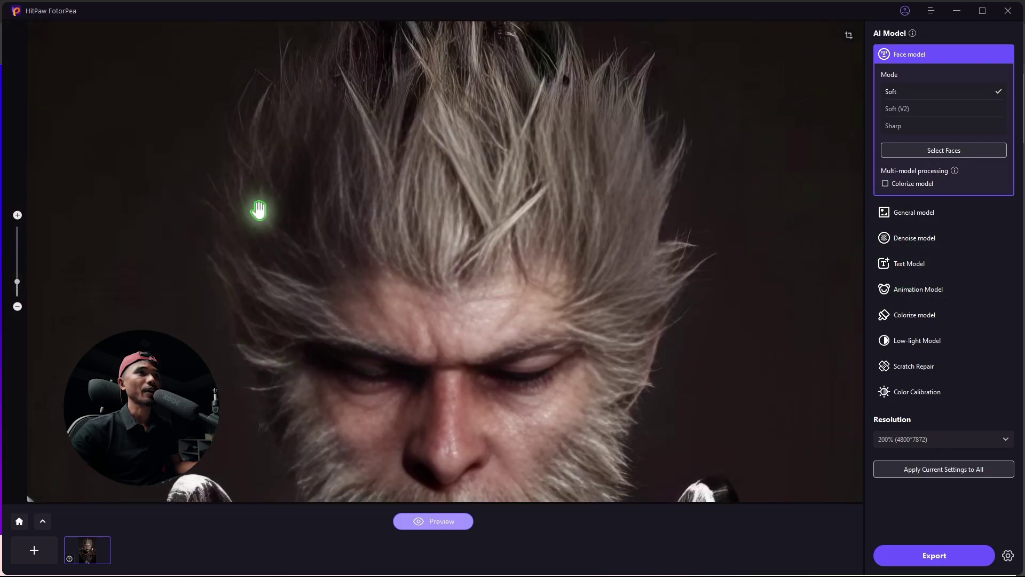
pyautogui.scroll(-1, 371, 183)
pyautogui.scroll(-2, 571, 235)
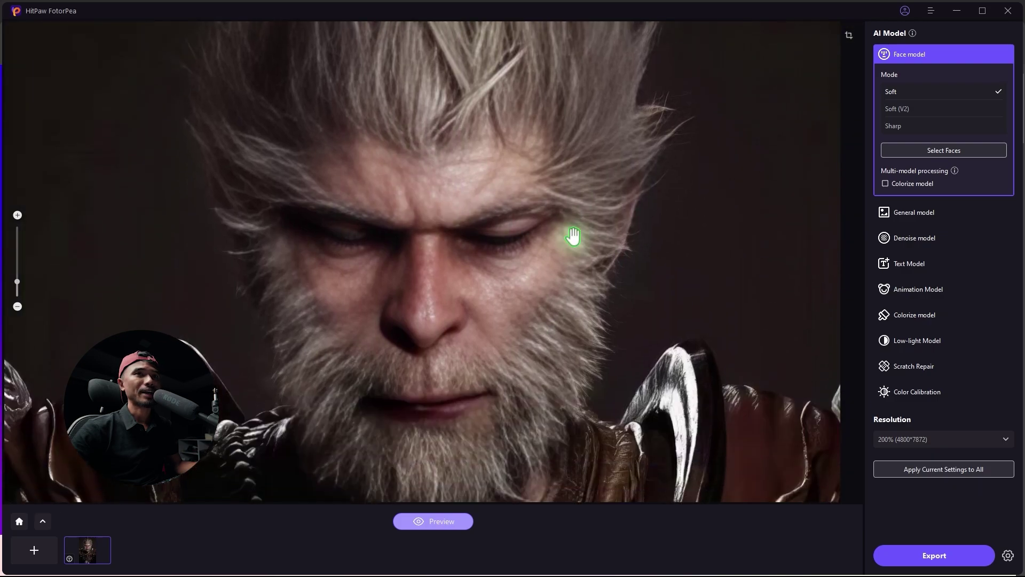
pyautogui.scroll(-2, 528, 229)
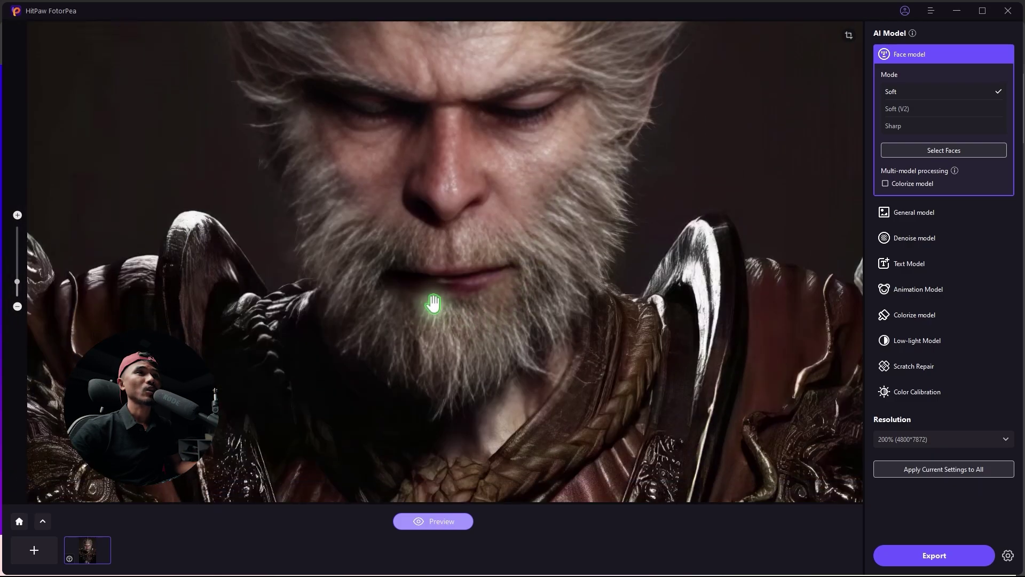
pyautogui.scroll(-1, 423, 302)
pyautogui.scroll(1, 427, 247)
pyautogui.scroll(1, 541, 196)
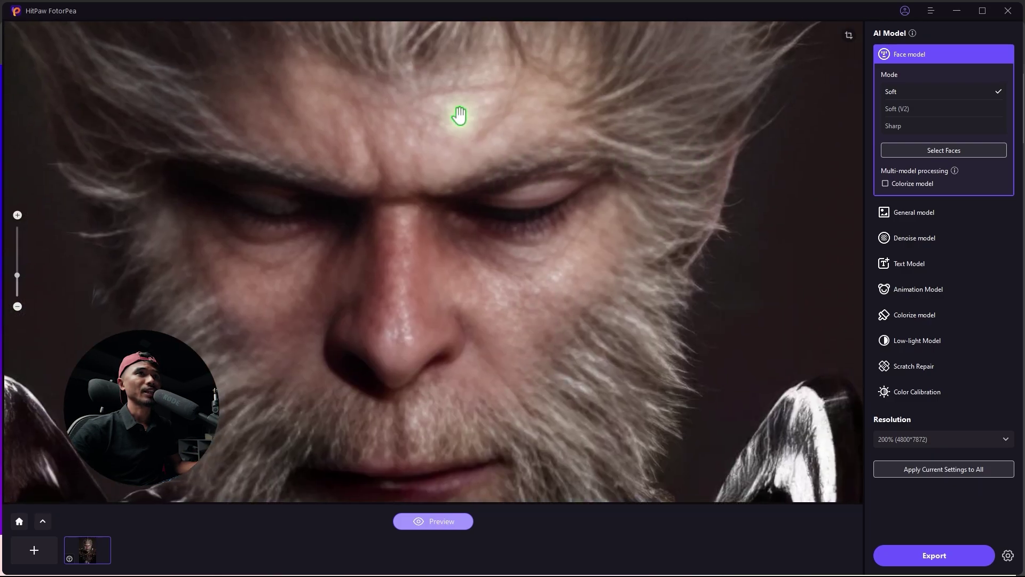
pyautogui.scroll(-4, 458, 295)
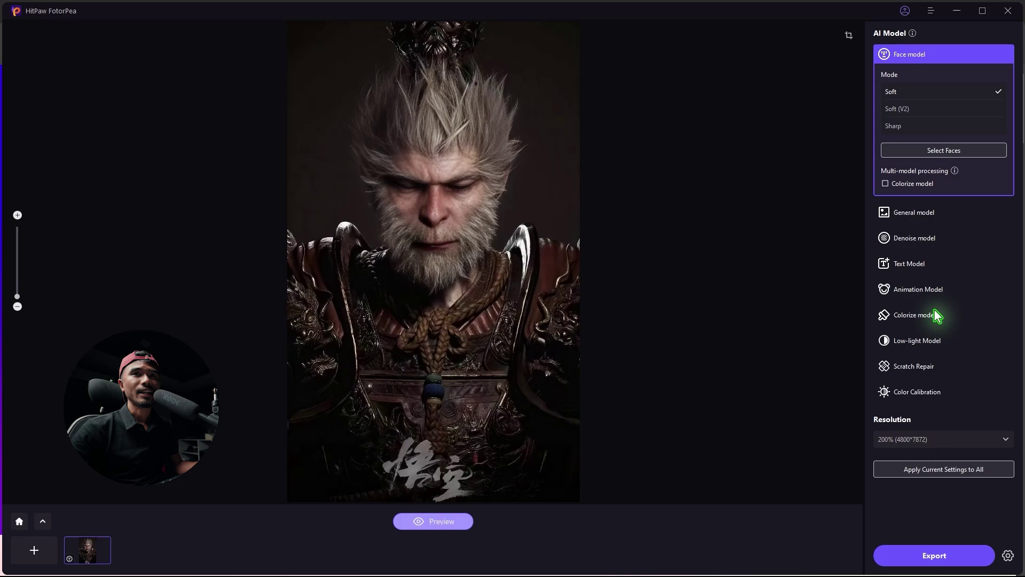
# - Preview the Denoise model enhancement at 200% resolution and compare the eyes, nose and skin with the source up close
pyautogui.click(920, 241)
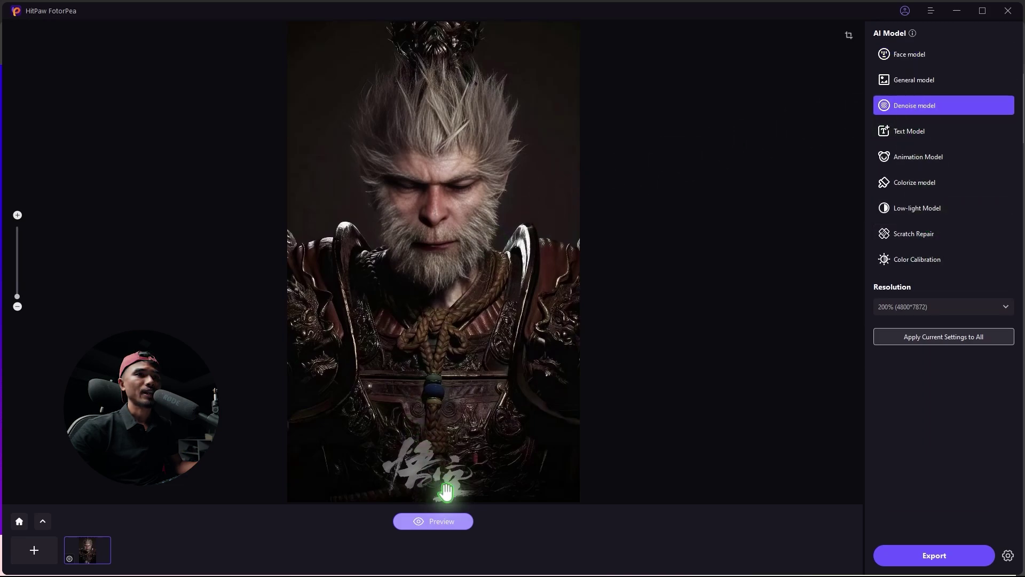
pyautogui.click(437, 523)
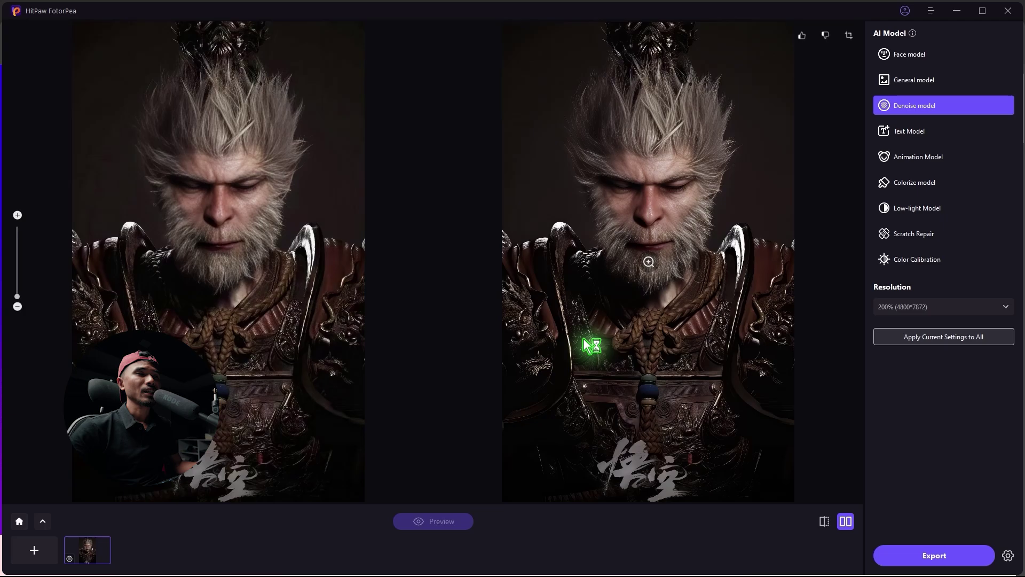
pyautogui.scroll(5, 564, 240)
pyautogui.scroll(-3, 601, 91)
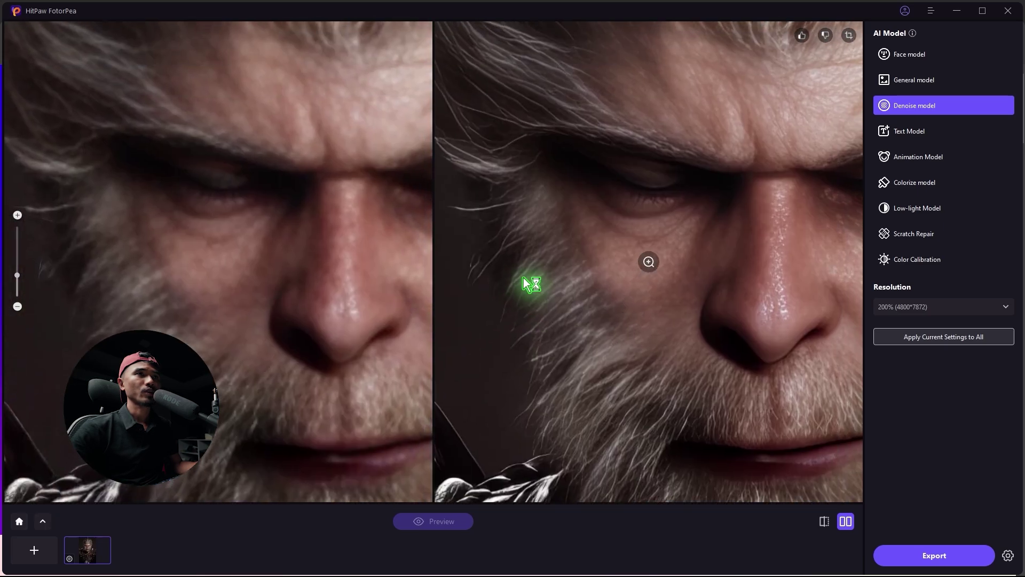
pyautogui.scroll(3, 320, 233)
pyautogui.scroll(-2, 591, 354)
pyautogui.scroll(2, 590, 354)
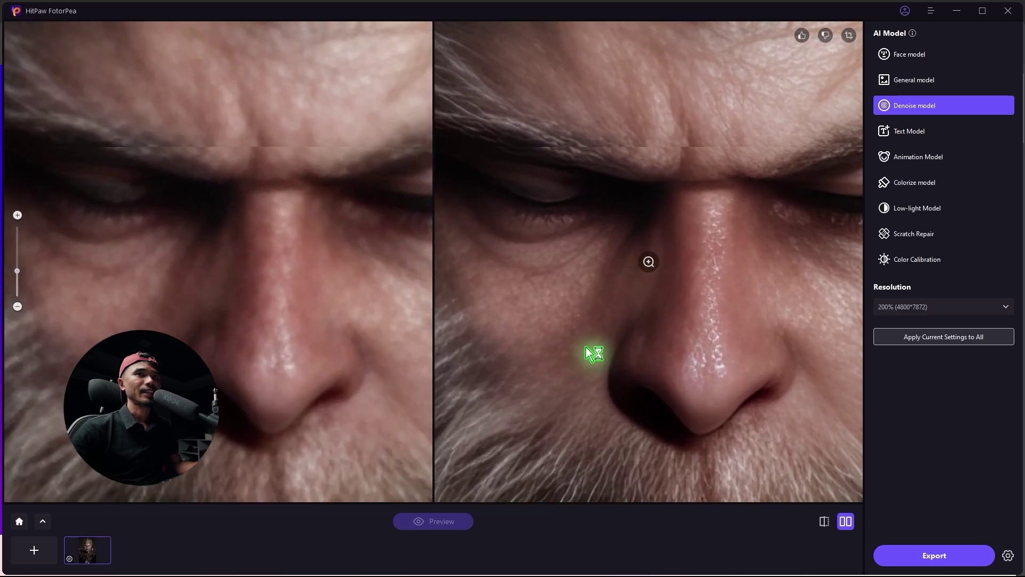
# - Compare the beard, shoulder armour, braided cord and chest armour in the source and the denoised preview
pyautogui.moveTo(728, 280); pyautogui.dragTo(578, 283)
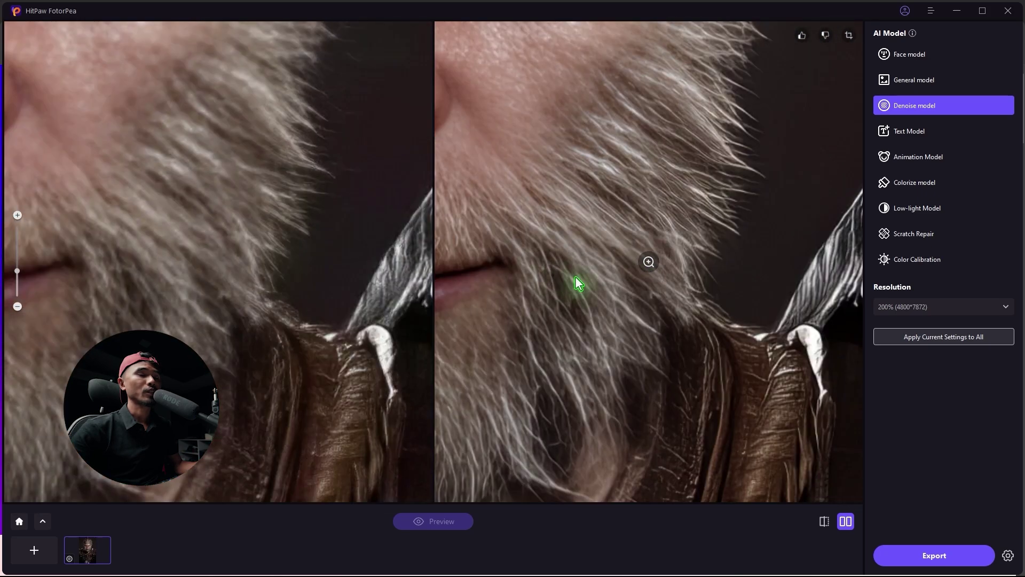
pyautogui.moveTo(633, 318); pyautogui.dragTo(680, 320)
pyautogui.scroll(-5, 521, 329)
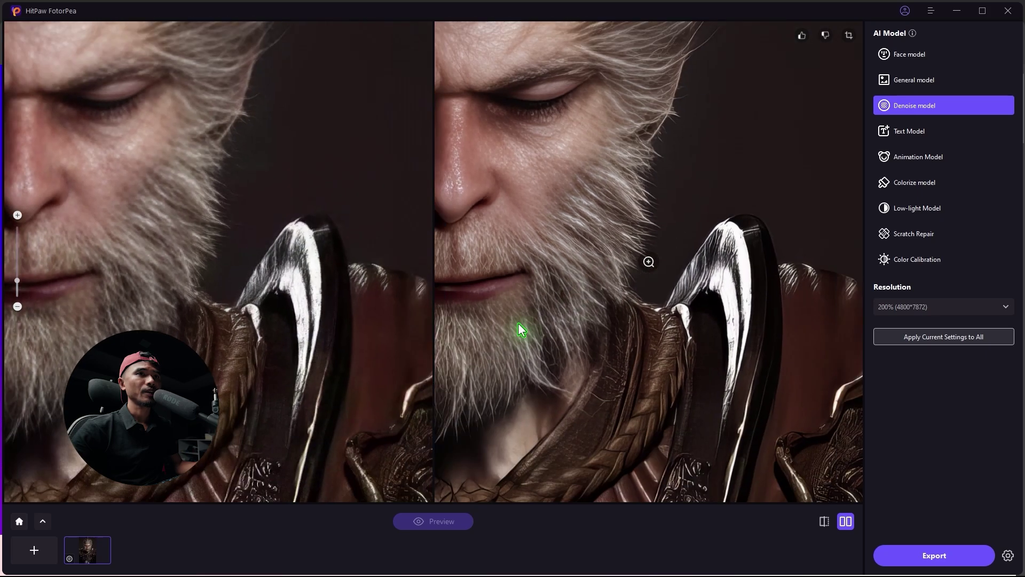
pyautogui.scroll(5, 652, 265)
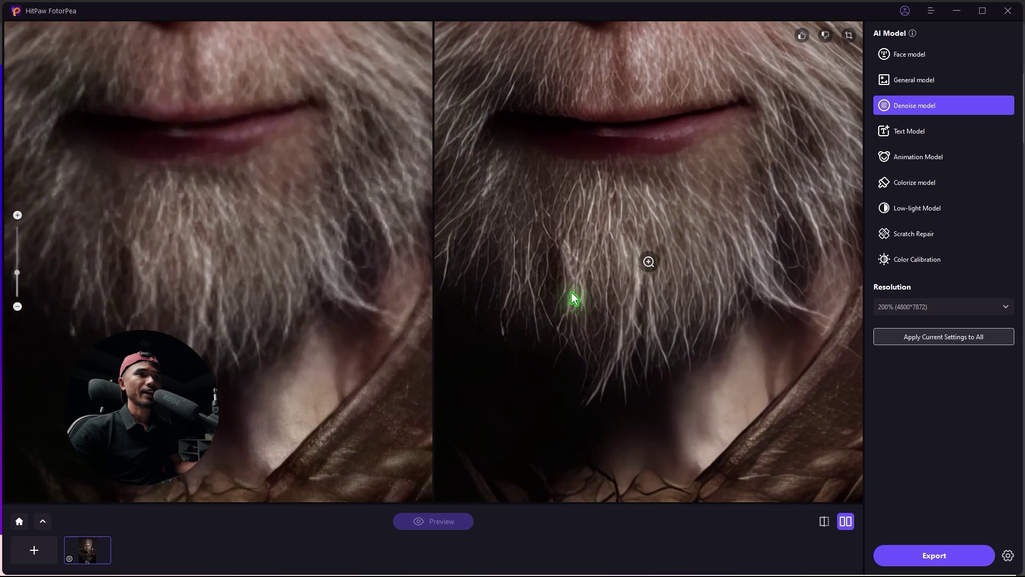
pyautogui.moveTo(572, 291); pyautogui.dragTo(629, 197)
pyautogui.moveTo(611, 277); pyautogui.dragTo(609, 195)
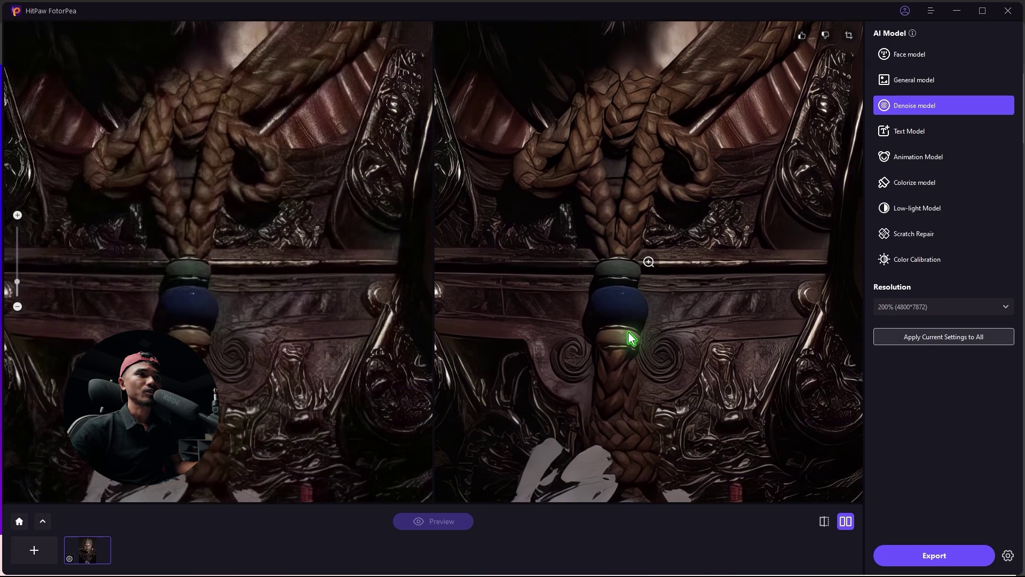
pyautogui.moveTo(632, 343); pyautogui.dragTo(614, 238)
pyautogui.moveTo(612, 278); pyautogui.dragTo(615, 231)
pyautogui.scroll(-5, 615, 232)
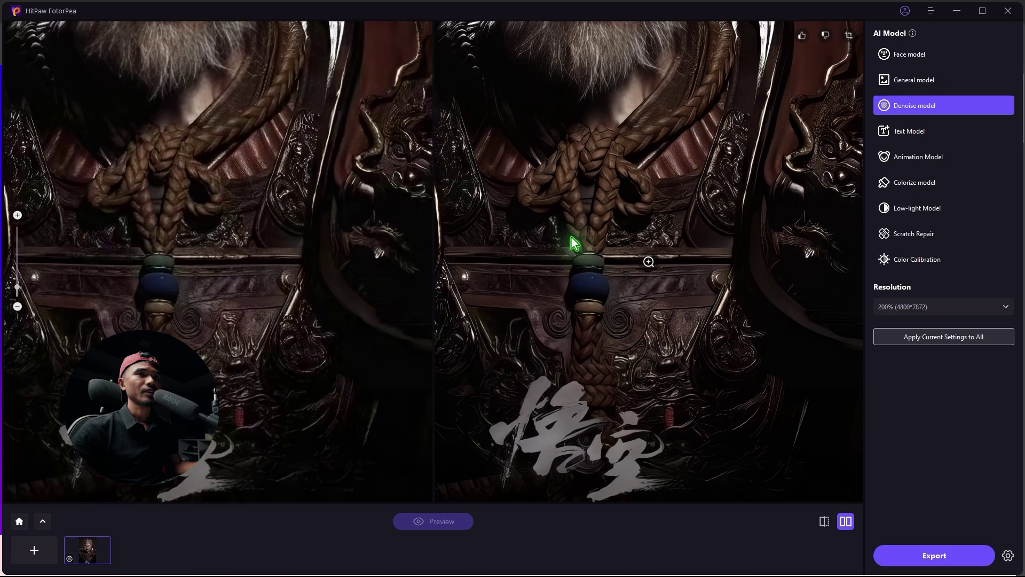
# - Compare the hair, forehead and facial detail in the two previews up close, finishing with the full portrait
pyautogui.scroll(5, 546, 139)
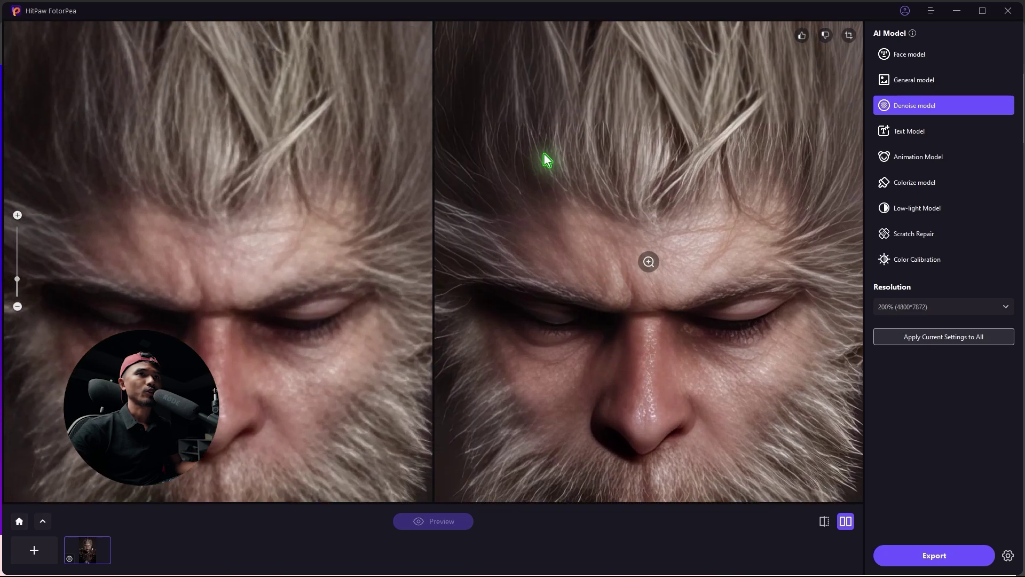
pyautogui.moveTo(545, 160); pyautogui.dragTo(613, 229)
pyautogui.scroll(-4, 568, 229)
pyautogui.scroll(4, 480, 131)
pyautogui.scroll(-2, 670, 274)
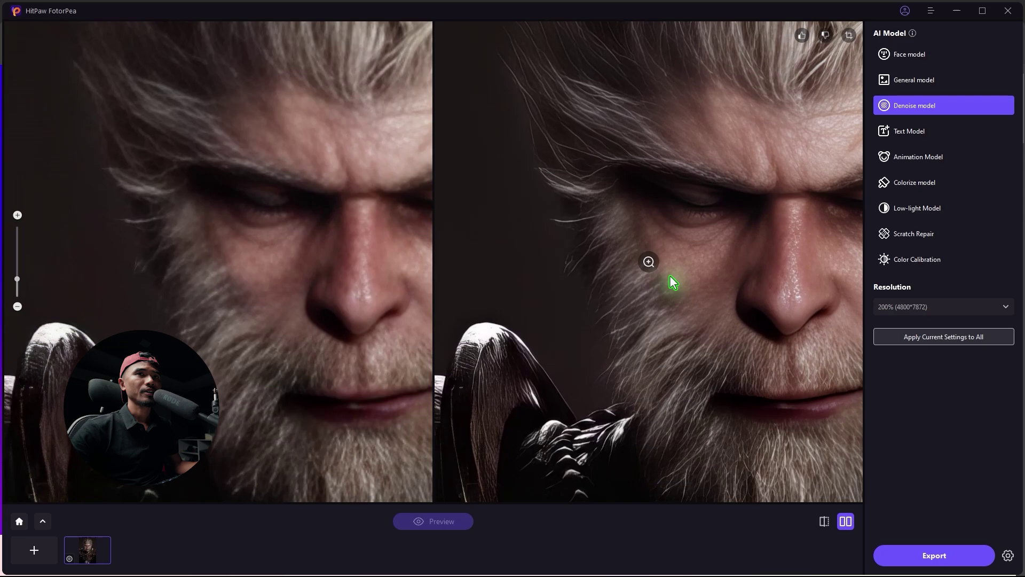
pyautogui.scroll(5, 663, 270)
pyautogui.scroll(-5, 677, 202)
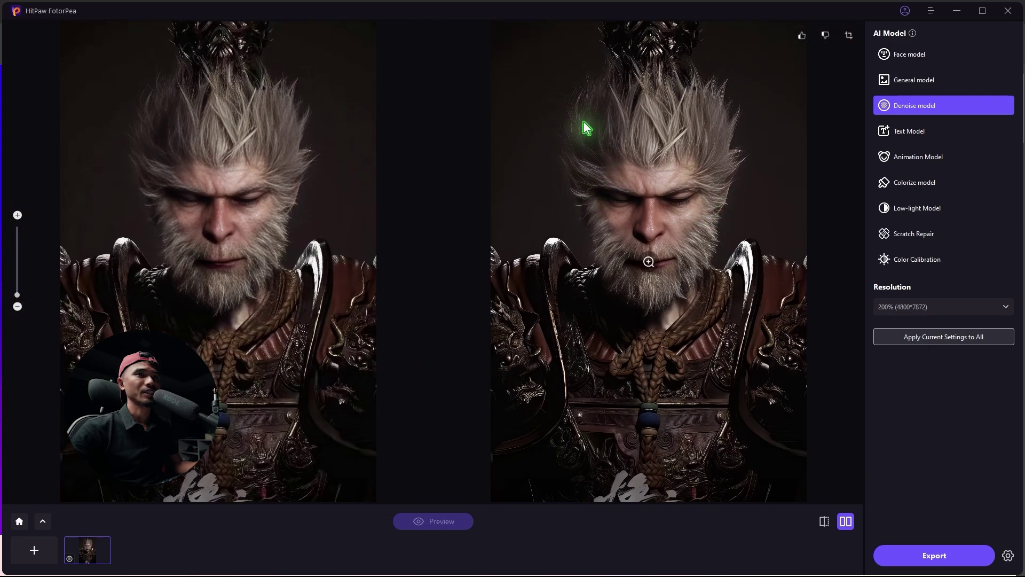
pyautogui.scroll(-1, 555, 187)
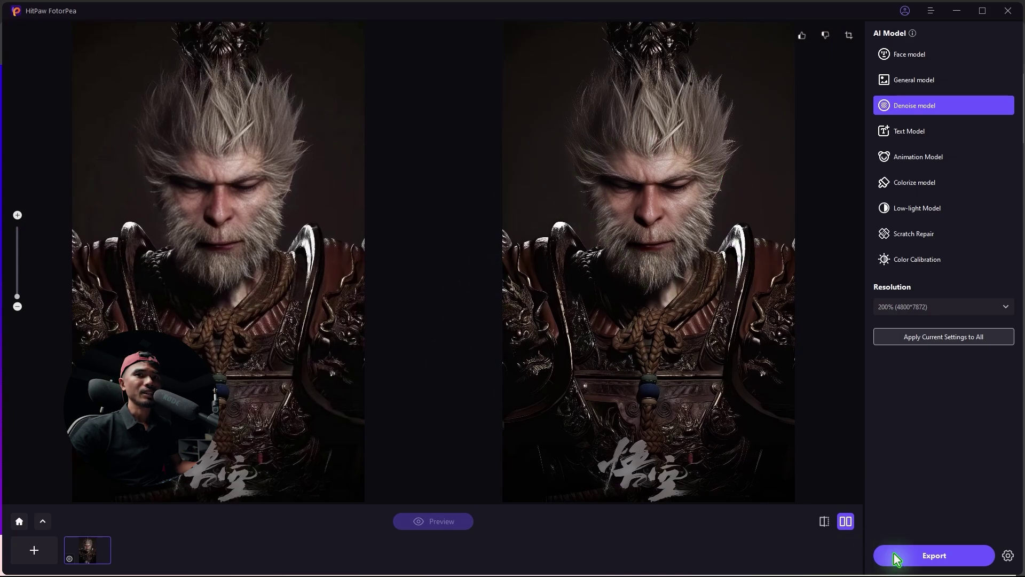
# - Export the denoised image, inspect the exported portrait's facial detail in the image viewer, and close the viewer
pyautogui.click(938, 558)
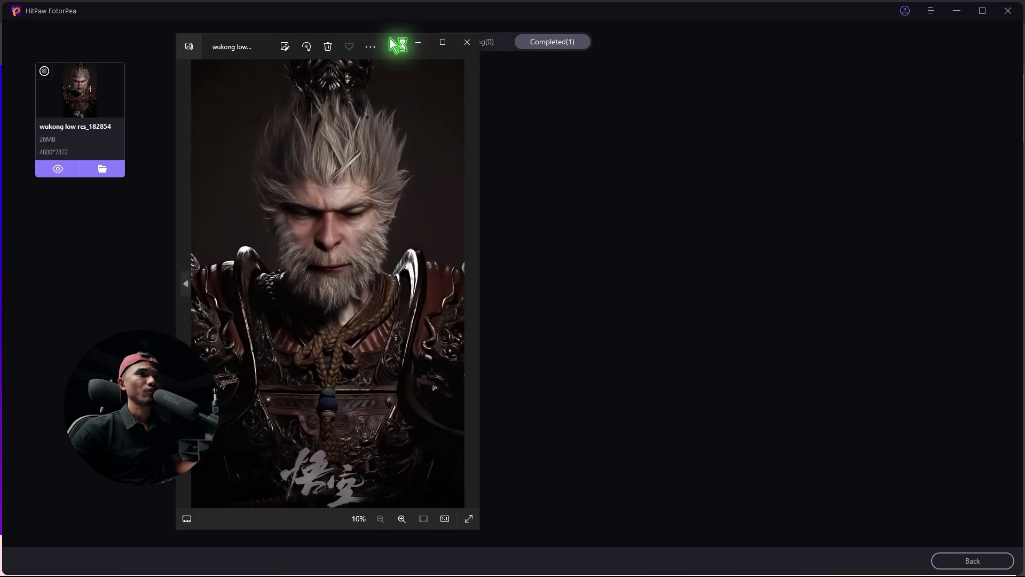
pyautogui.moveTo(398, 44); pyautogui.dragTo(535, 62)
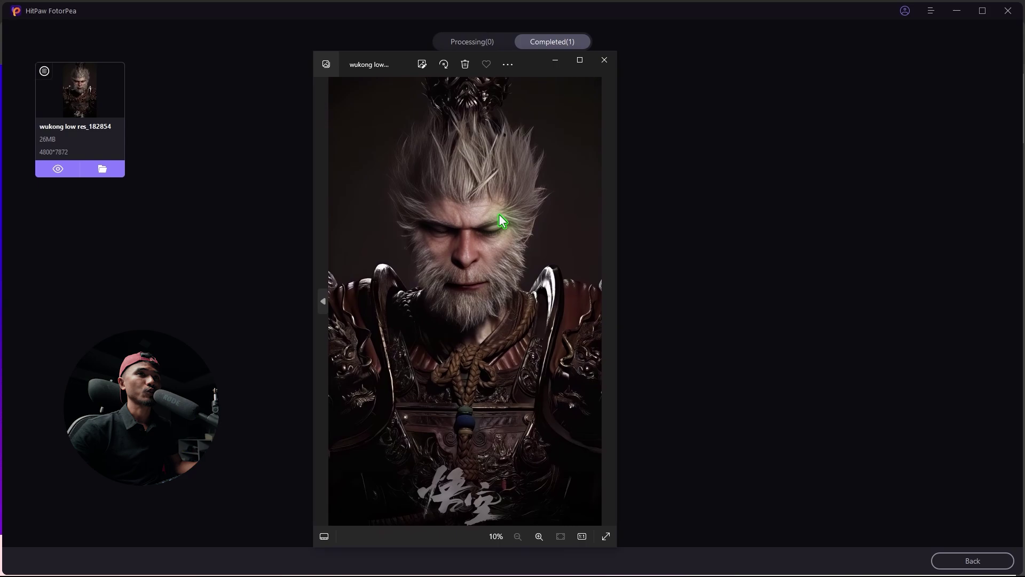
pyautogui.scroll(5, 472, 260)
pyautogui.moveTo(465, 188); pyautogui.dragTo(490, 277)
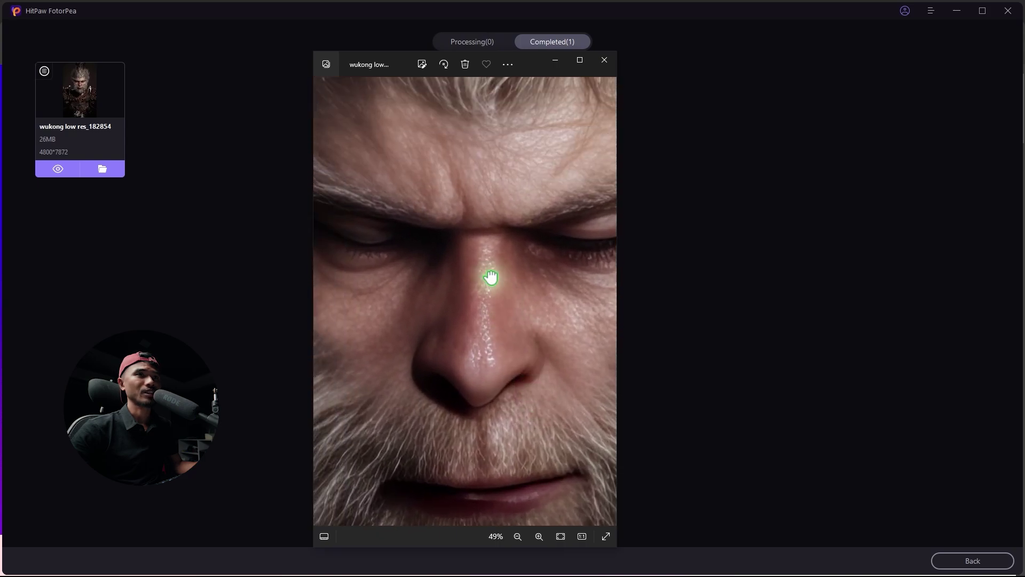
pyautogui.scroll(-5, 491, 277)
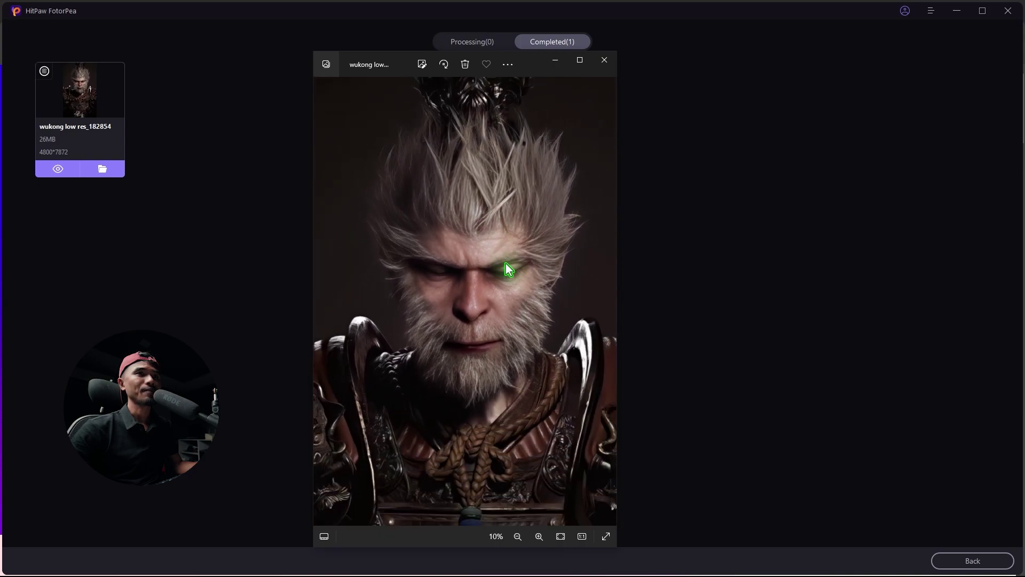
pyautogui.click(604, 60)
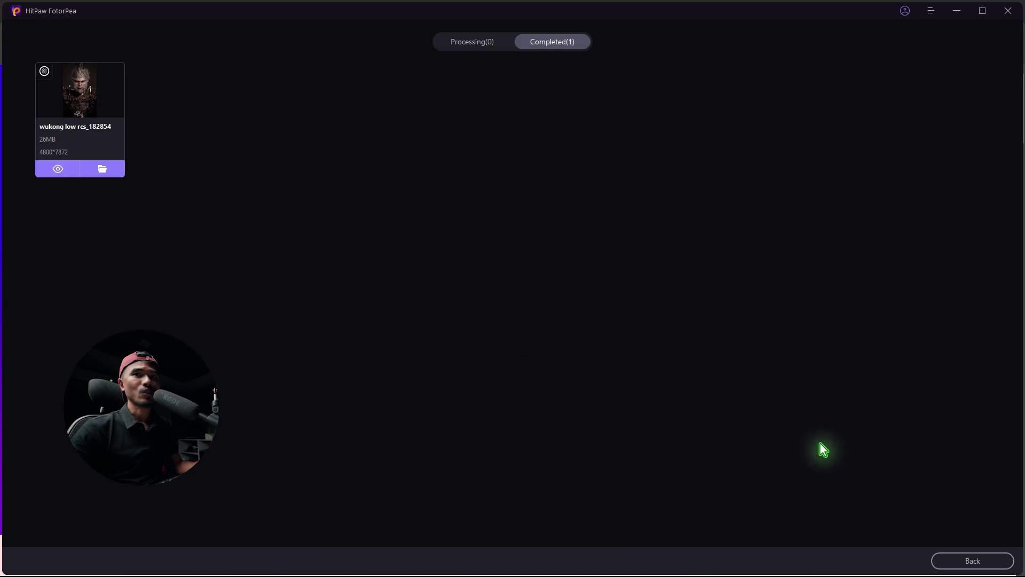
# - Return to the home page, discarding the current file and its results, and open the BG Remover
pyautogui.click(972, 561)
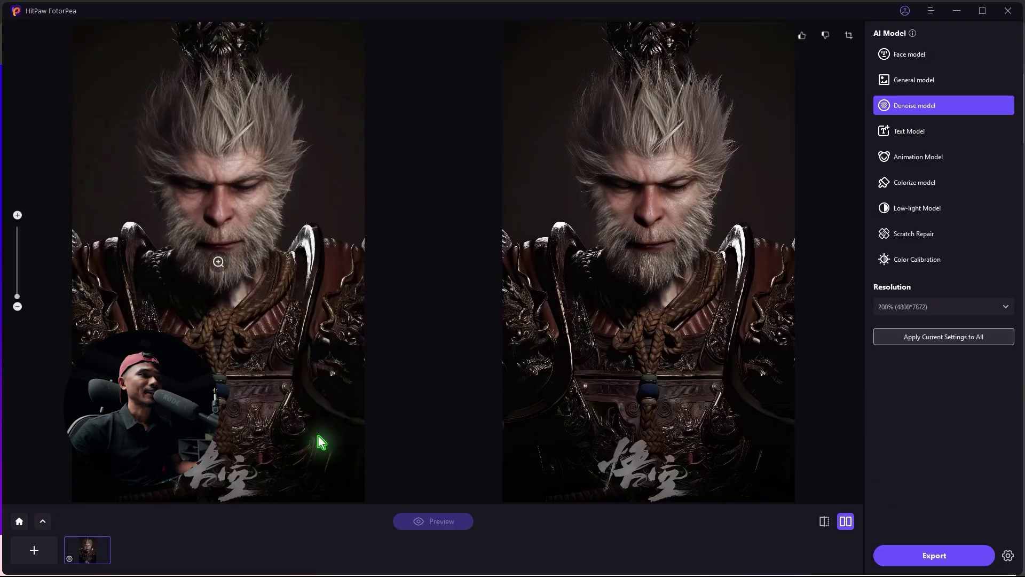
pyautogui.click(19, 521)
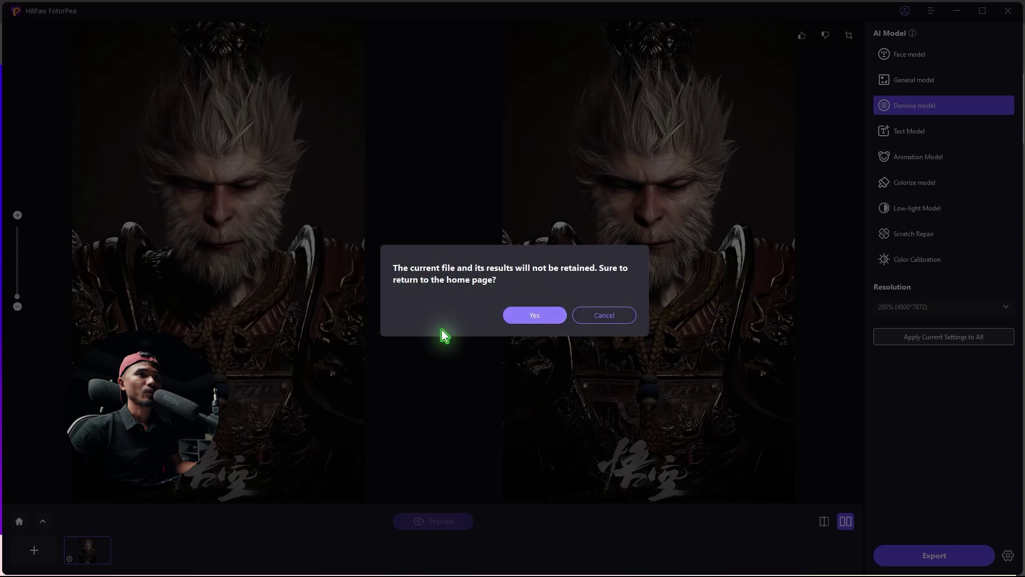
pyautogui.click(516, 315)
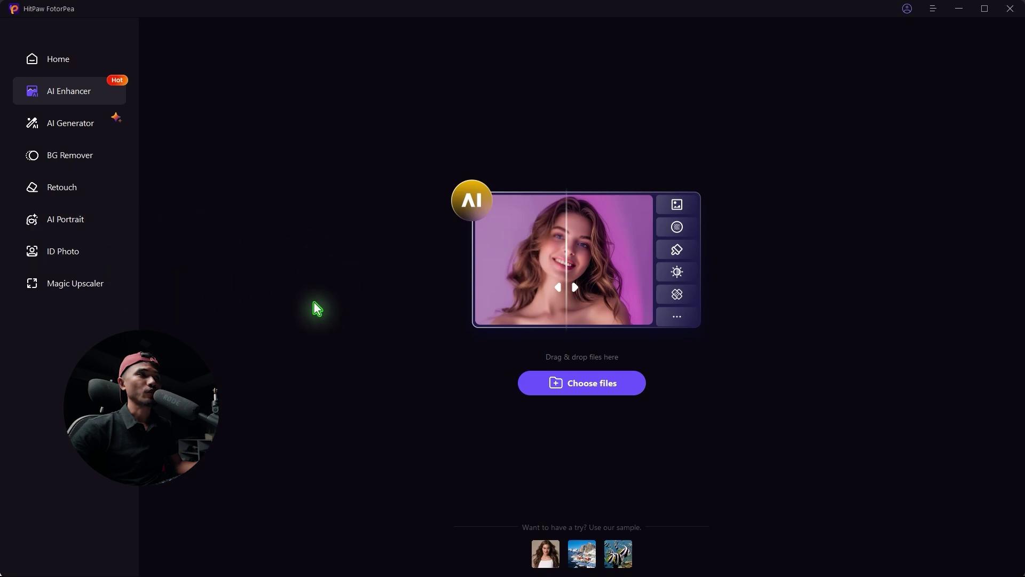
pyautogui.click(69, 163)
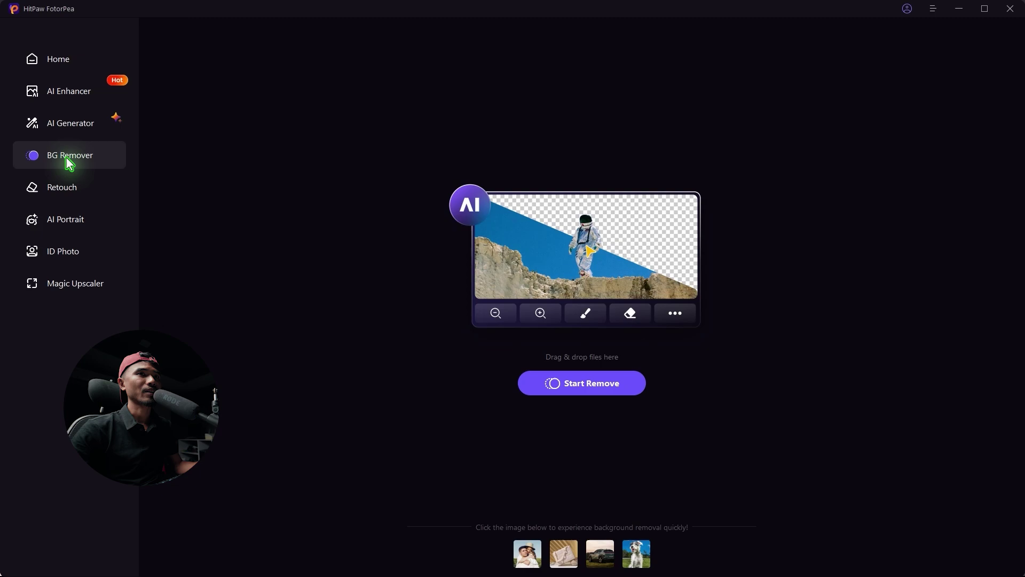
# - Inspect the enhanced Wukong portrait in the image viewer, close it, and load wukong low res_182854_183136 into the BG Remover
pyautogui.hotkey('alt', 'Tab')
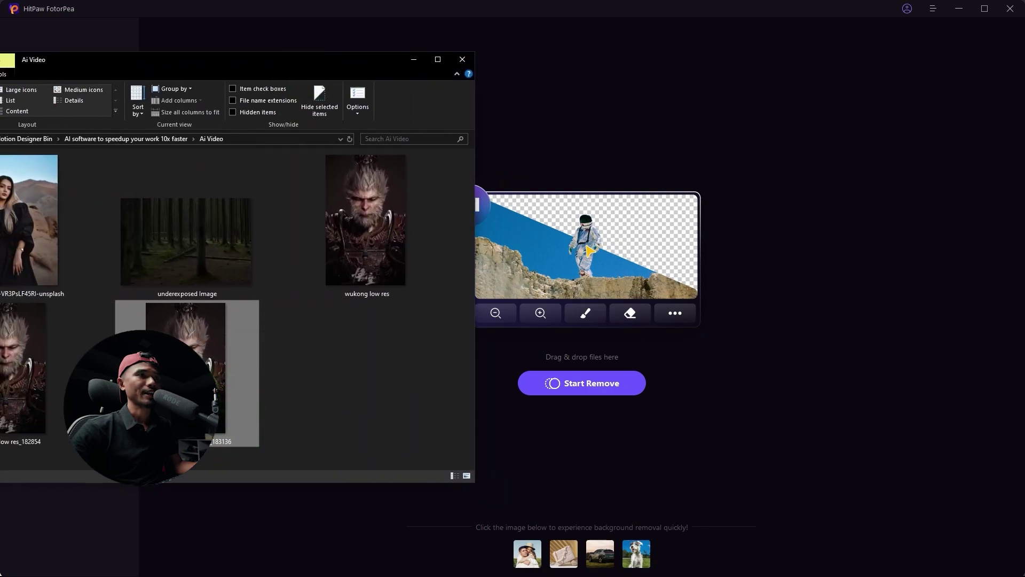
pyautogui.doubleClick(366, 219)
pyautogui.scroll(5, 474, 307)
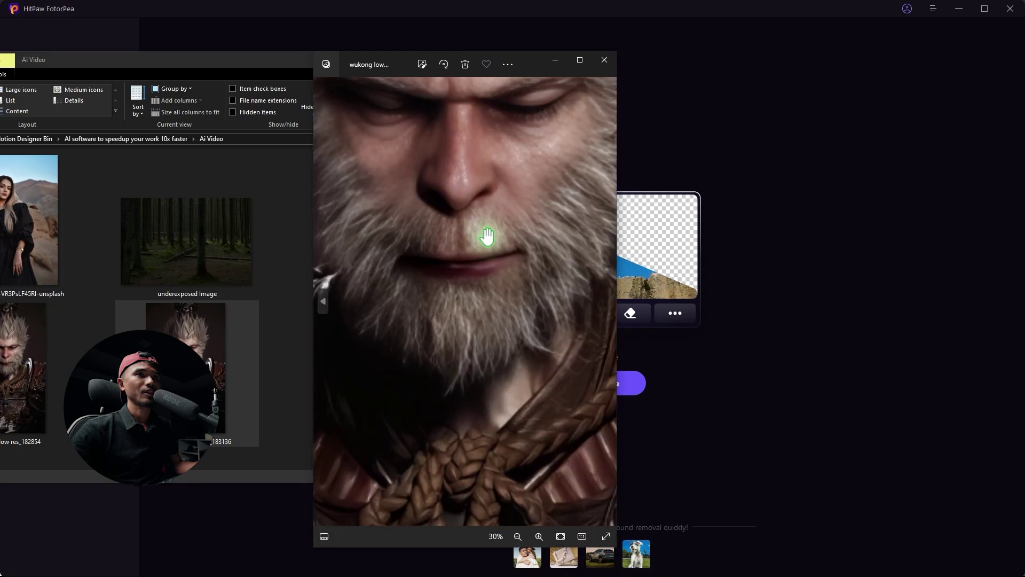
pyautogui.click(603, 60)
pyautogui.moveTo(219, 336); pyautogui.dragTo(547, 241)
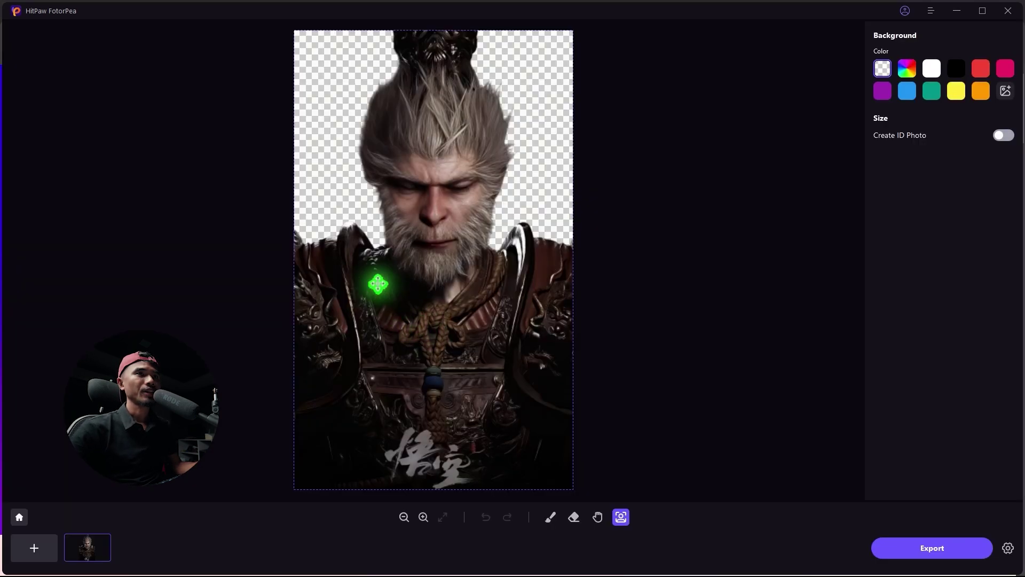
# - Examine the hair, beard and shoulder edges of the portrait cut-out up close
pyautogui.scroll(3, 458, 199)
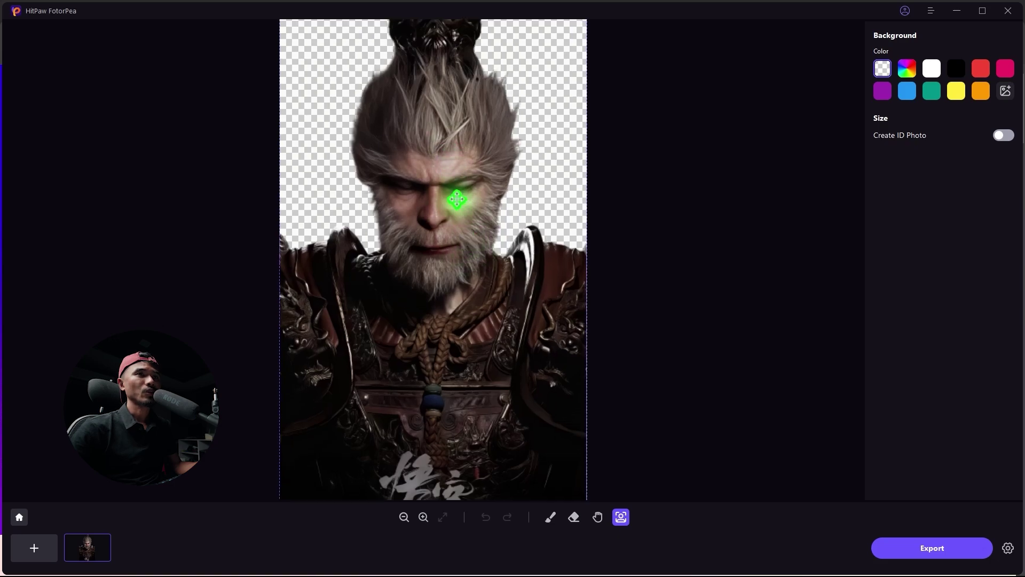
pyautogui.moveTo(524, 111); pyautogui.dragTo(525, 194)
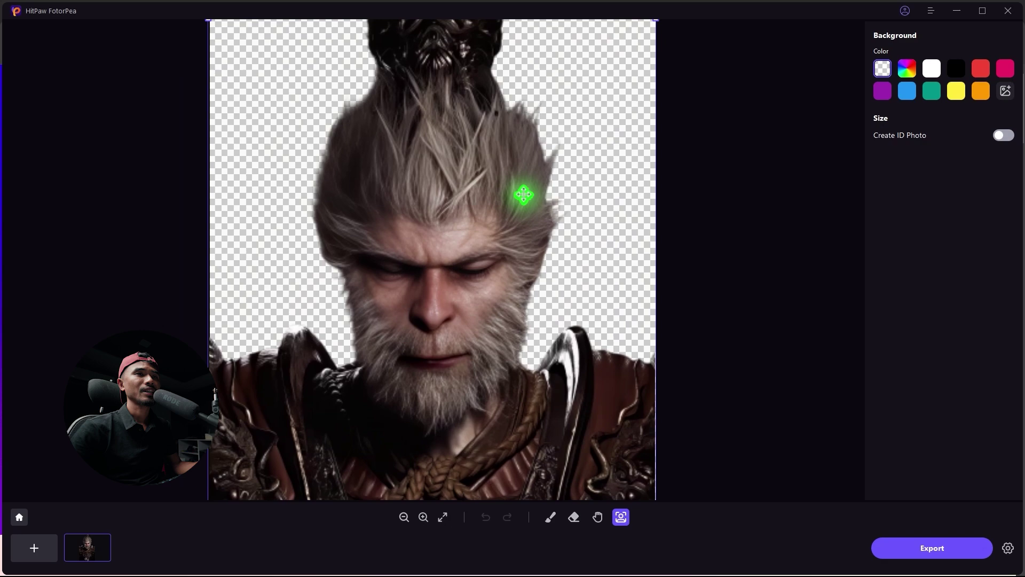
pyautogui.scroll(-3, 522, 197)
# - Try white, black, red, orange, yellow and blue backgrounds behind the portrait, finishing with the transparent background
pyautogui.click(933, 73)
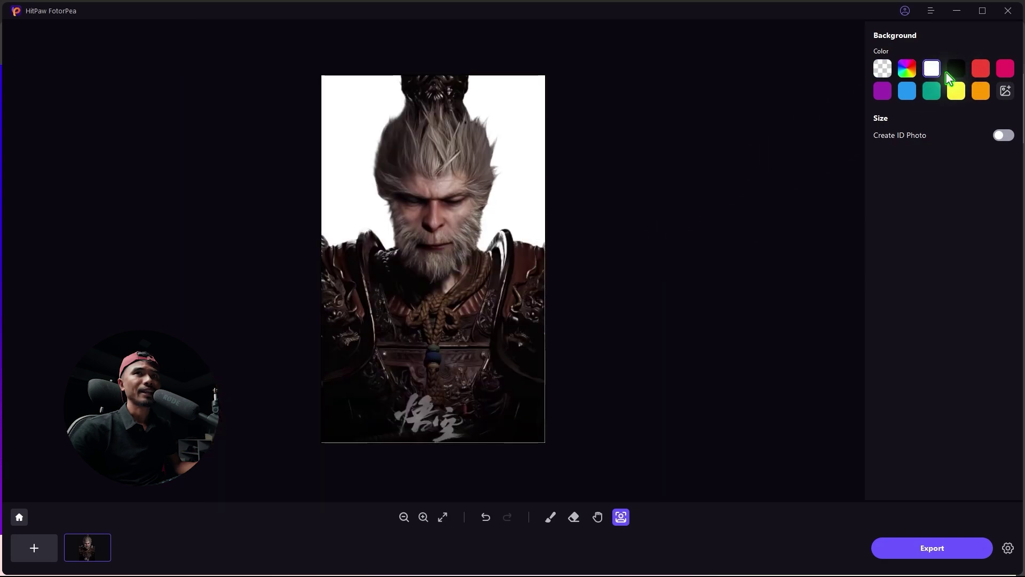
pyautogui.click(956, 71)
pyautogui.click(979, 71)
pyautogui.click(980, 92)
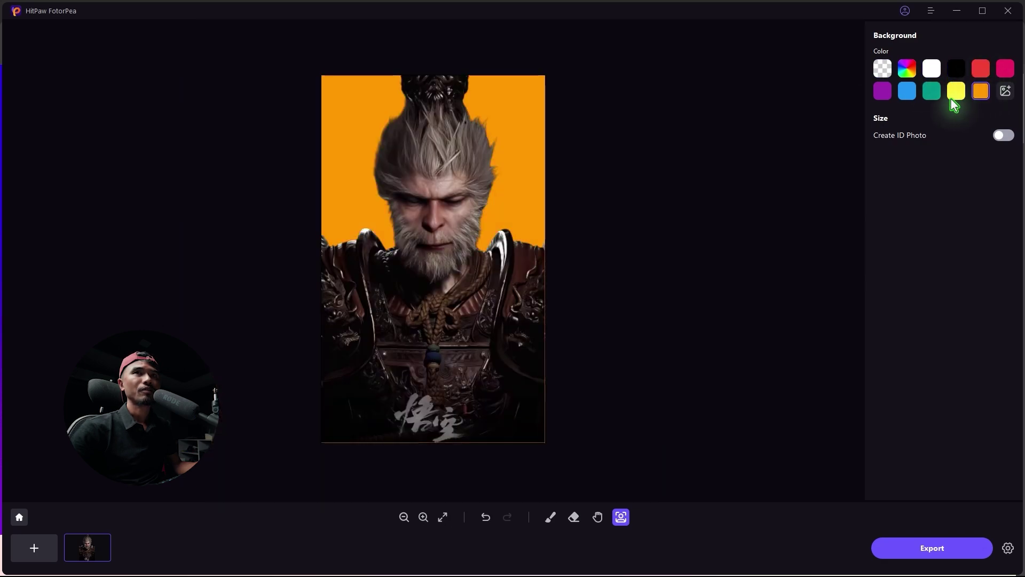
pyautogui.click(955, 93)
pyautogui.click(908, 93)
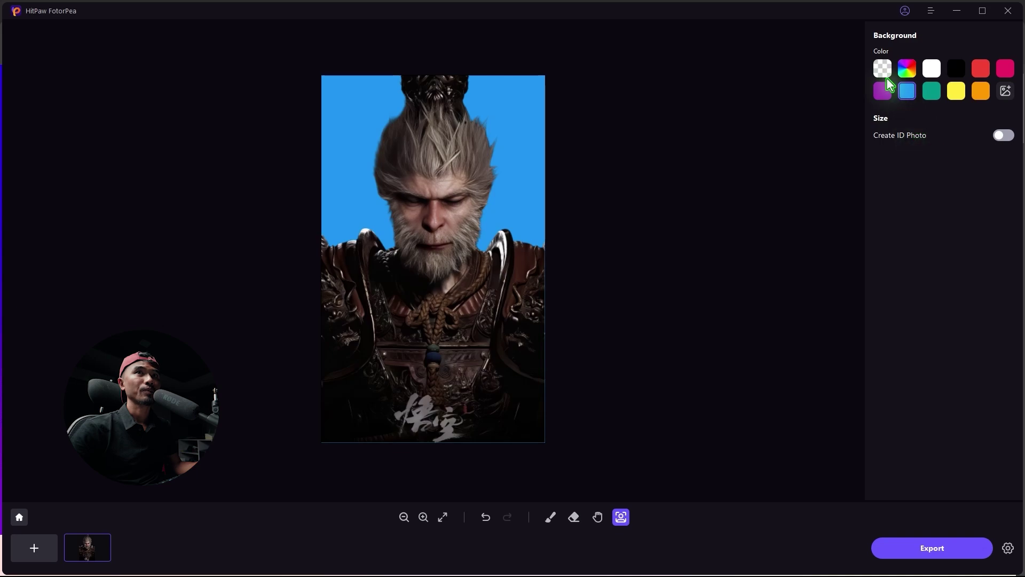
pyautogui.click(882, 71)
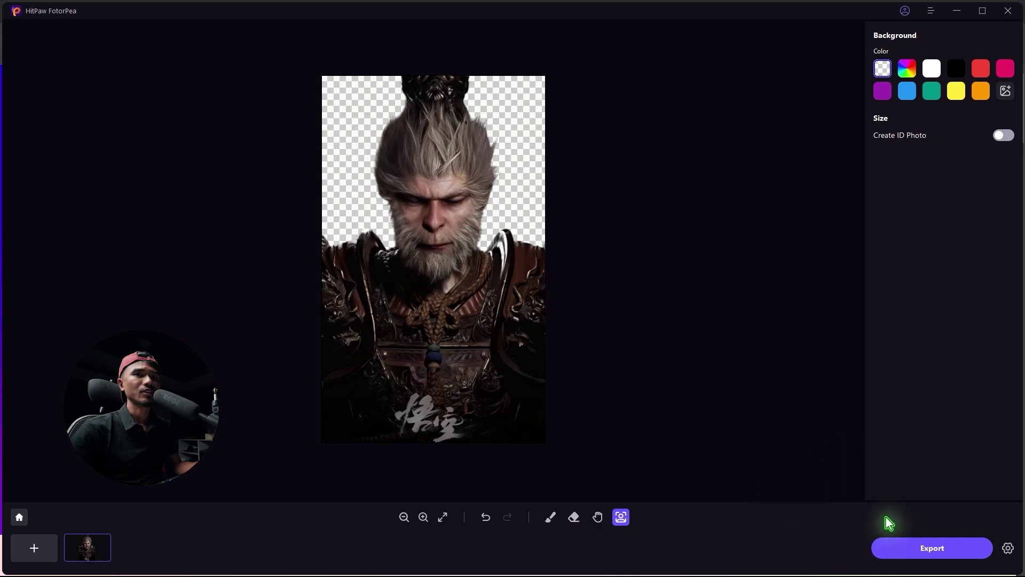
# - Export the transparent cut-out, inspect it in the image viewer, and check the exported PNG in the Ai Video folder
pyautogui.click(914, 548)
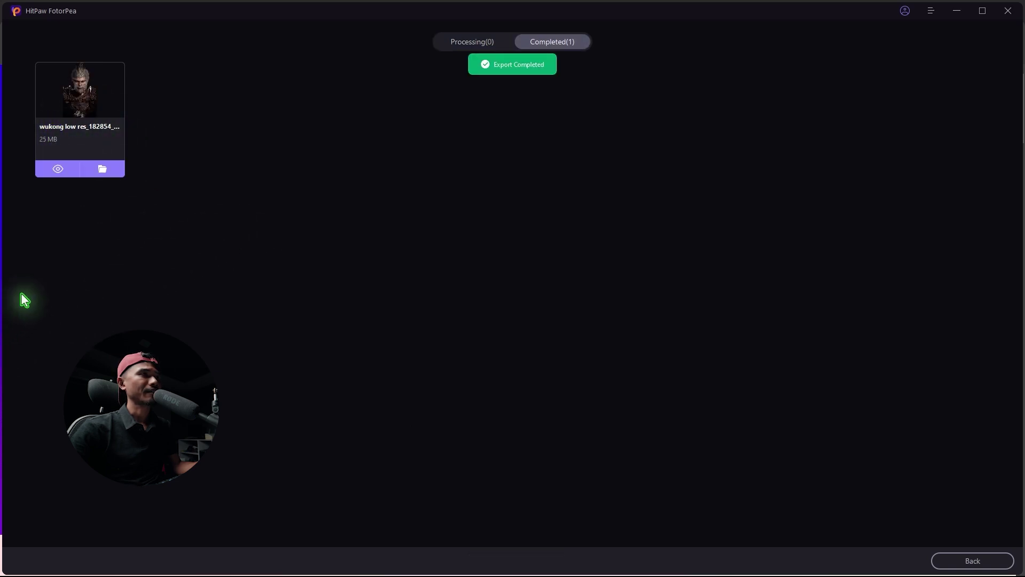
pyautogui.click(102, 169)
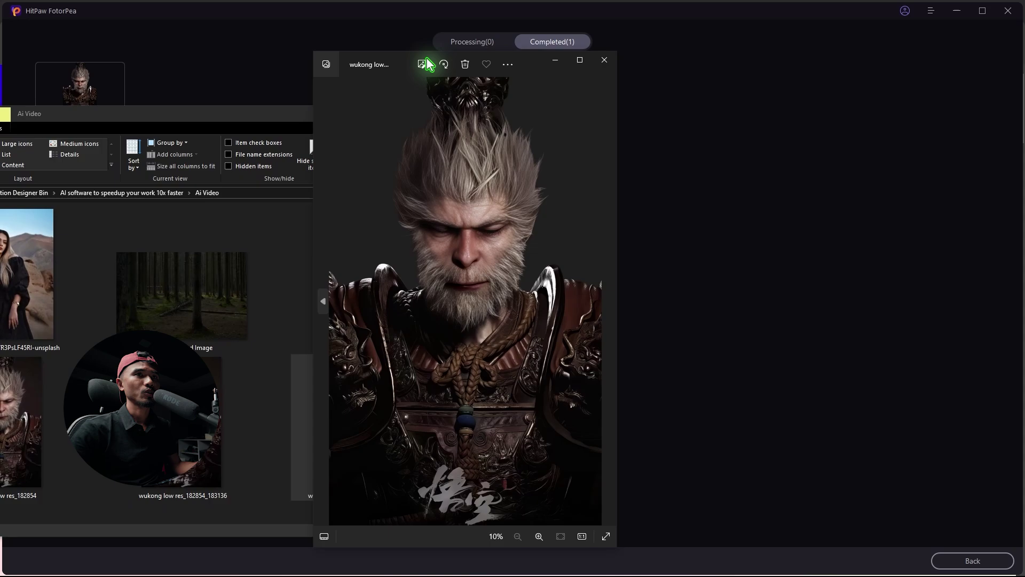
pyautogui.scroll(5, 622, 331)
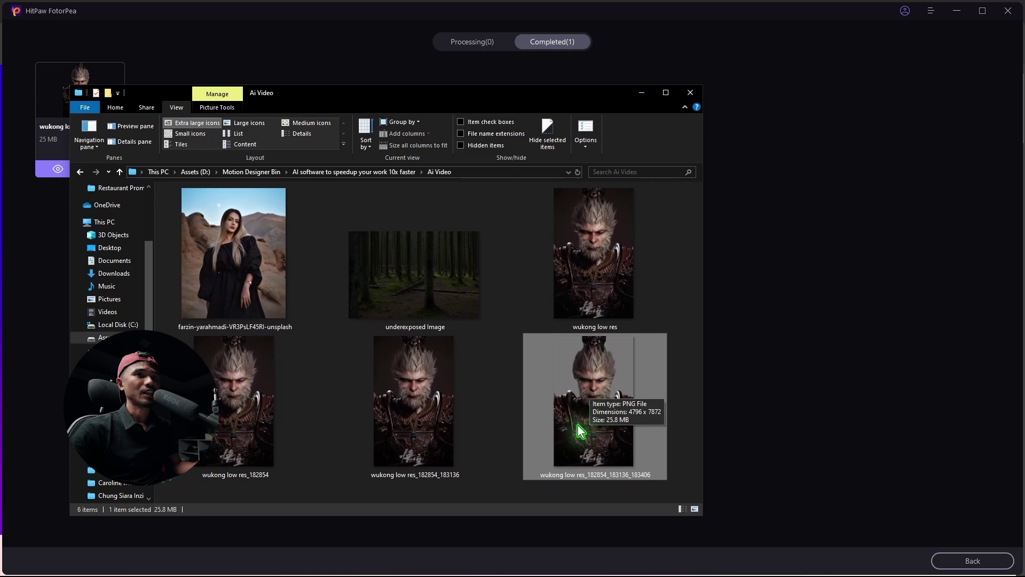
pyautogui.click(483, 412)
pyautogui.click(639, 419)
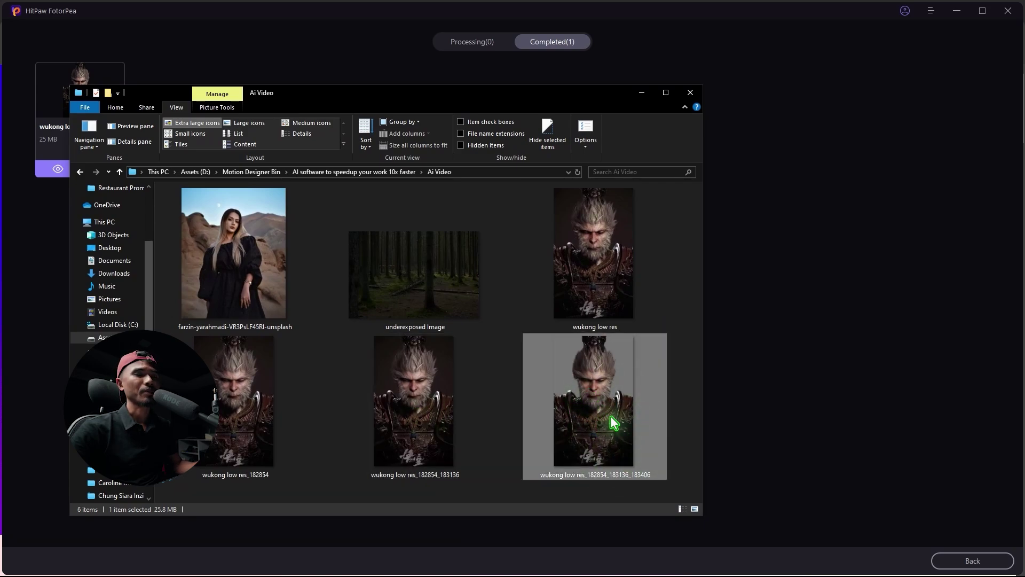
pyautogui.moveTo(565, 93); pyautogui.dragTo(0, 124)
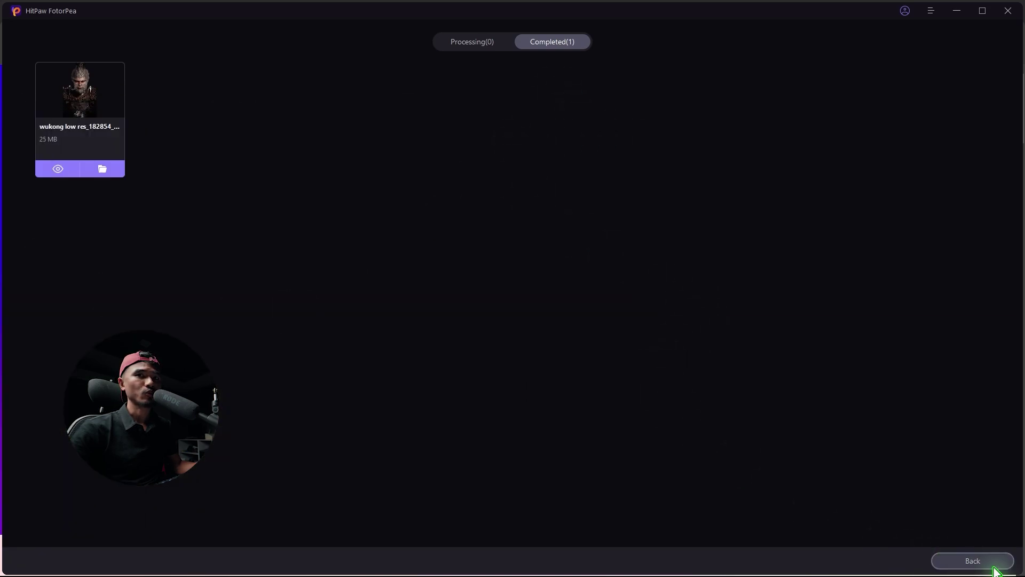
# - Leave the export results and return to the home page, discarding the current file and its results
pyautogui.click(966, 563)
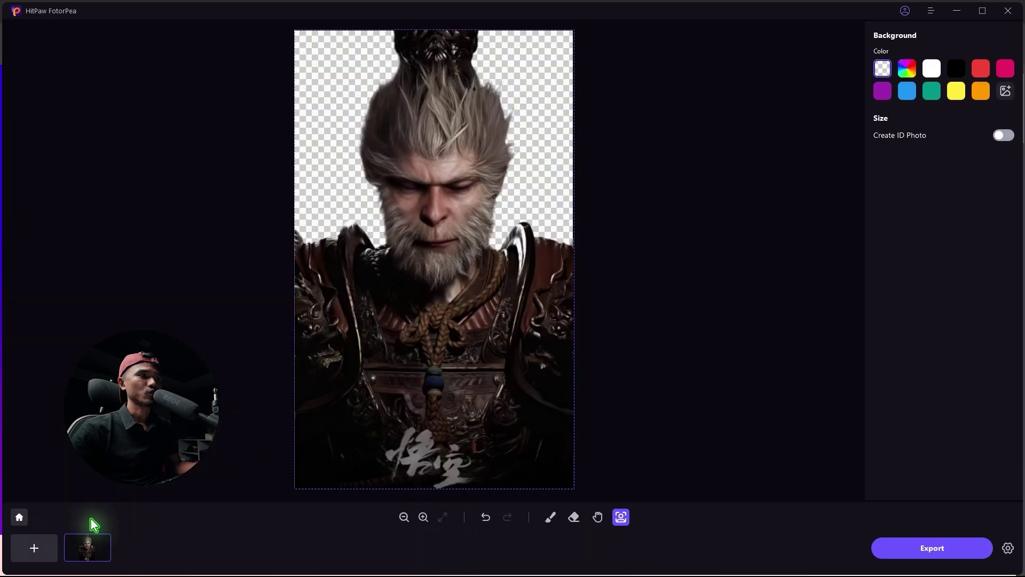
pyautogui.click(21, 518)
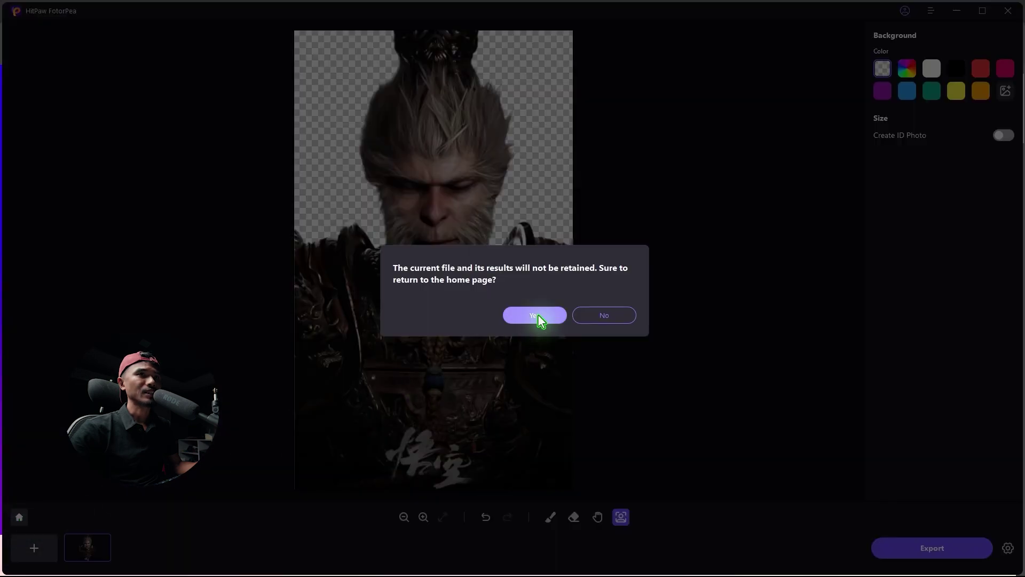
pyautogui.click(537, 314)
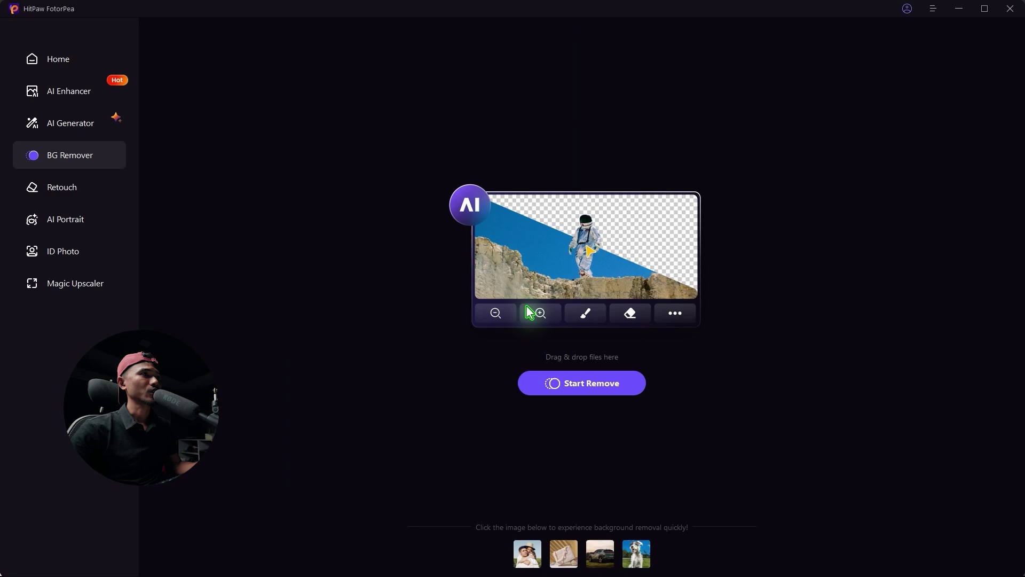
# - Load underexposed Image into the AI Enhancer and preview it with the Low-light Model
pyautogui.click(62, 91)
pyautogui.click(581, 393)
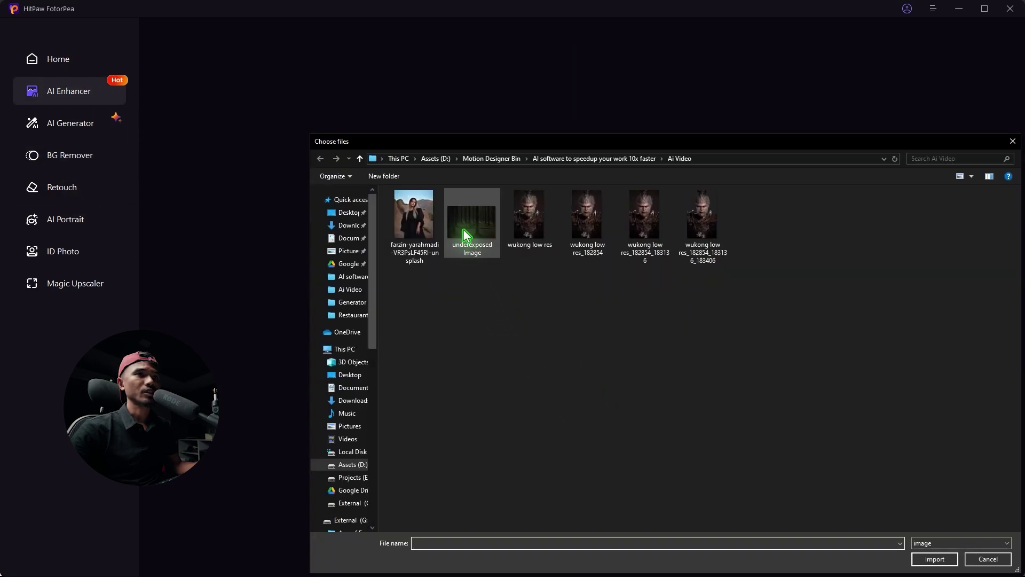
pyautogui.doubleClick(463, 228)
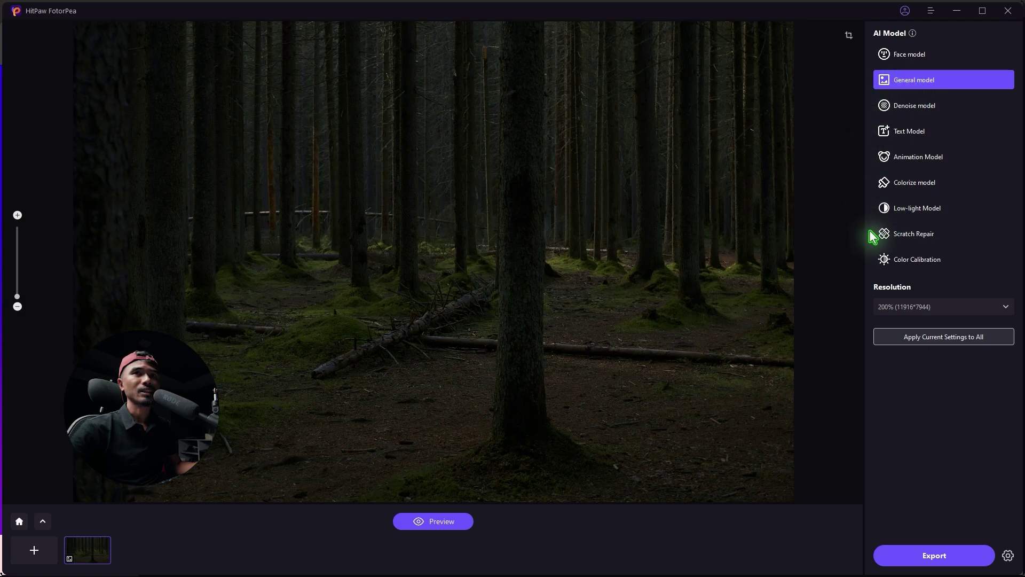
pyautogui.click(917, 212)
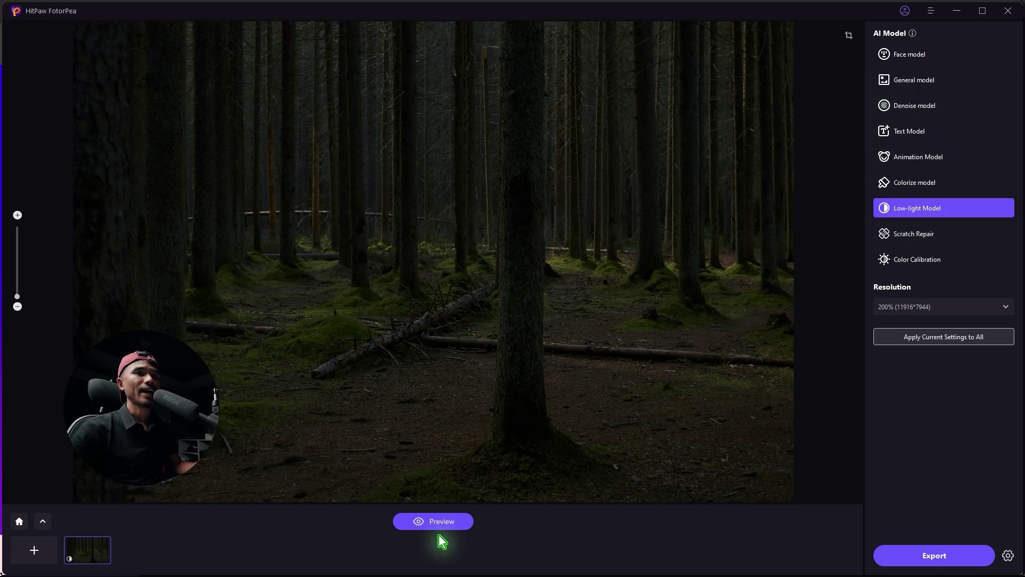
pyautogui.click(437, 522)
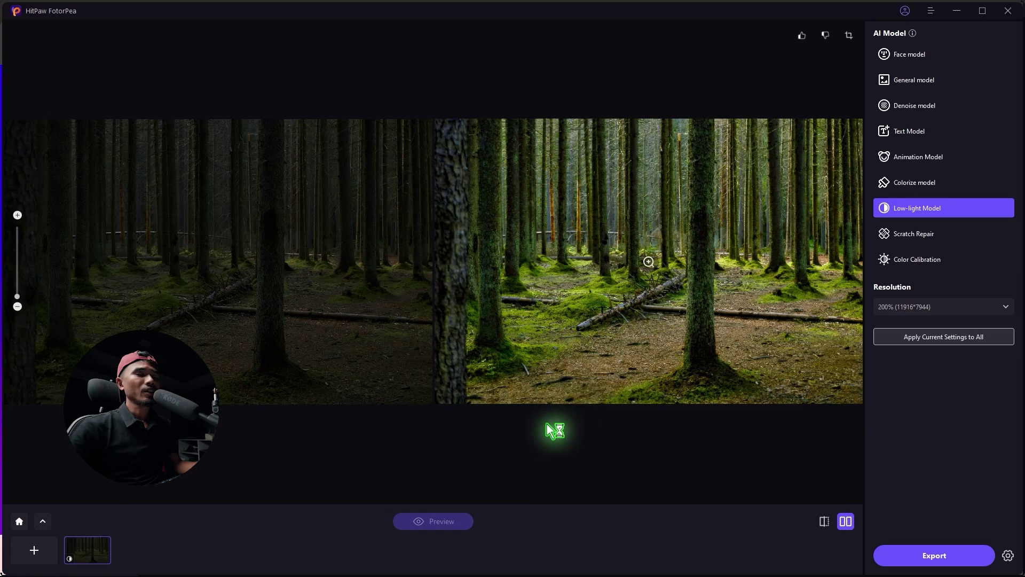
# - Compare the tree trunks, moss and forest floor in the dark source and the brightened preview
pyautogui.scroll(2, 568, 284)
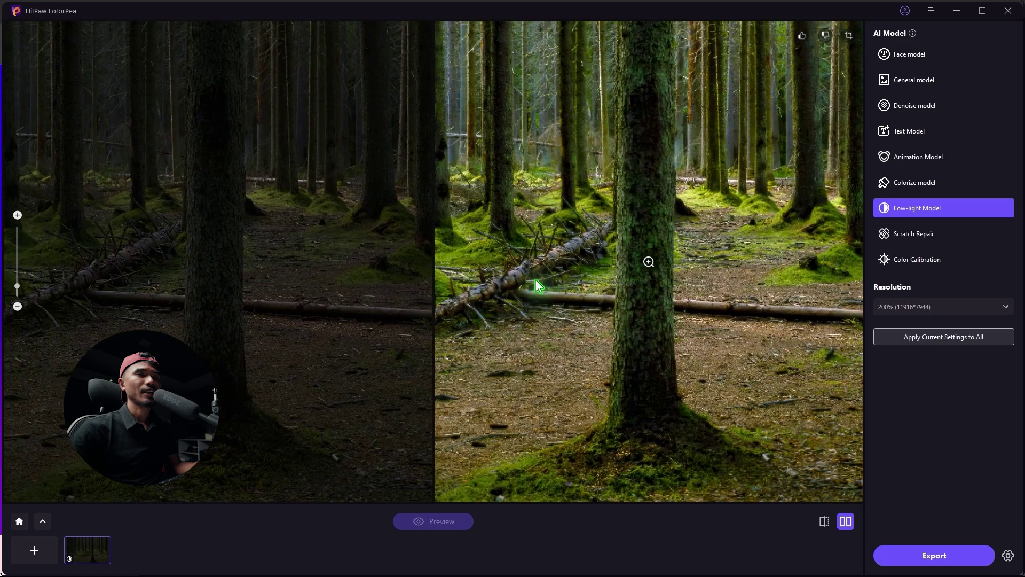
pyautogui.scroll(-2, 535, 279)
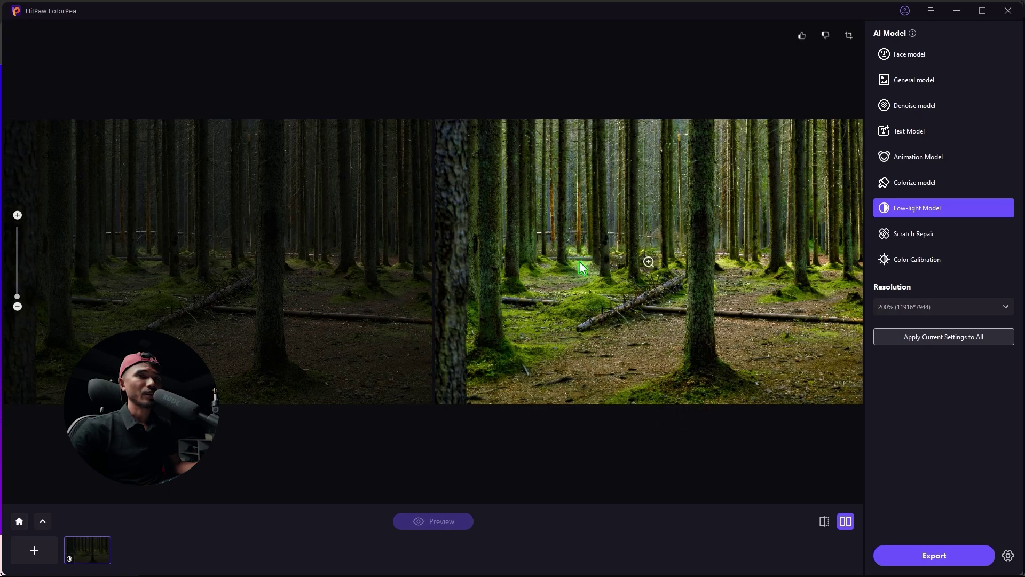
pyautogui.scroll(2, 576, 267)
pyautogui.scroll(-2, 575, 268)
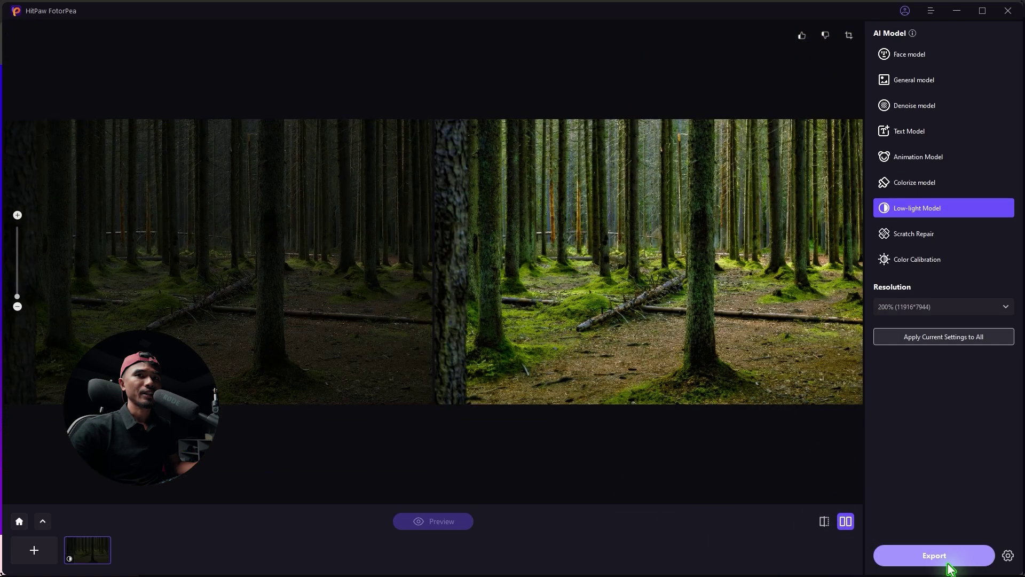
# - Export the brightened forest image and compare it with the original in the image viewer
pyautogui.click(934, 558)
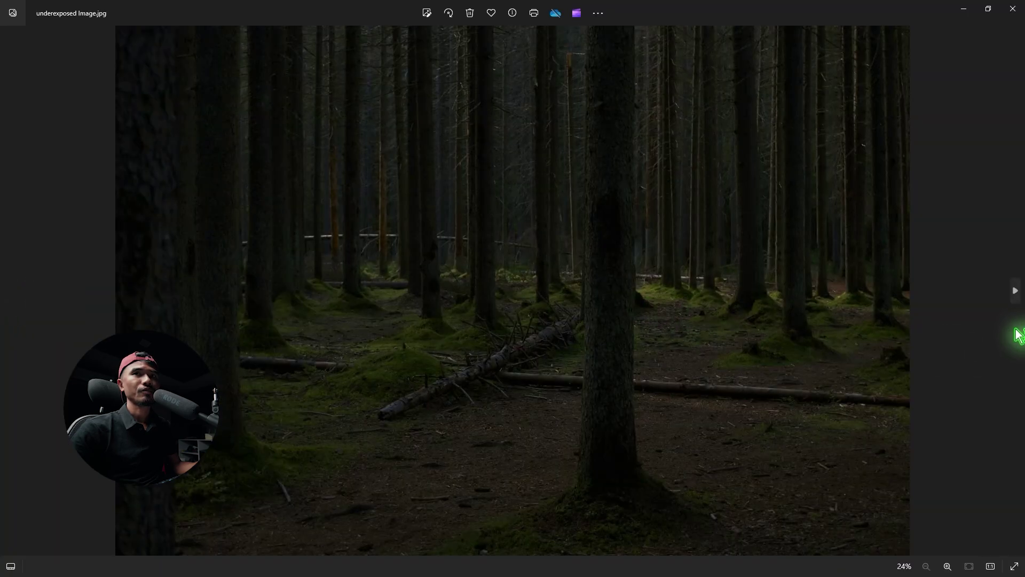
pyautogui.click(1015, 290)
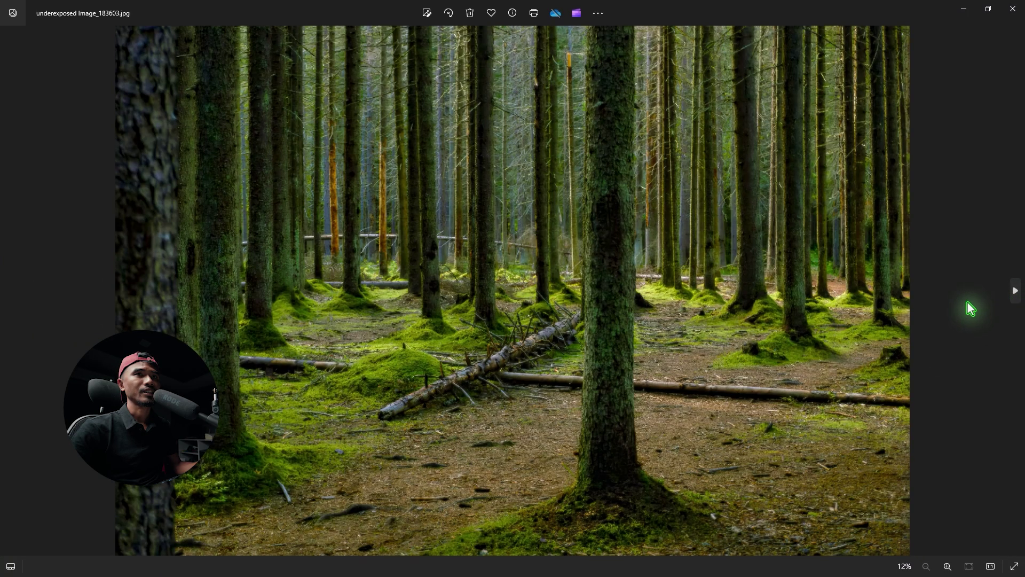
pyautogui.scroll(2, 614, 291)
pyautogui.scroll(-2, 615, 293)
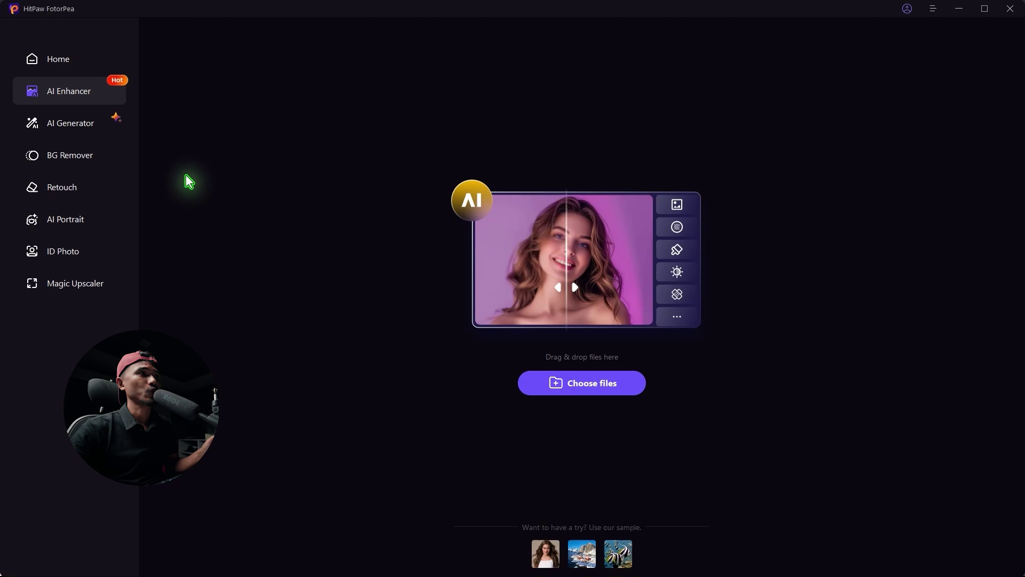
# - Generate AI images in the Cyber City style with a 9:16 image size and 1536*2560 resolution
pyautogui.click(85, 128)
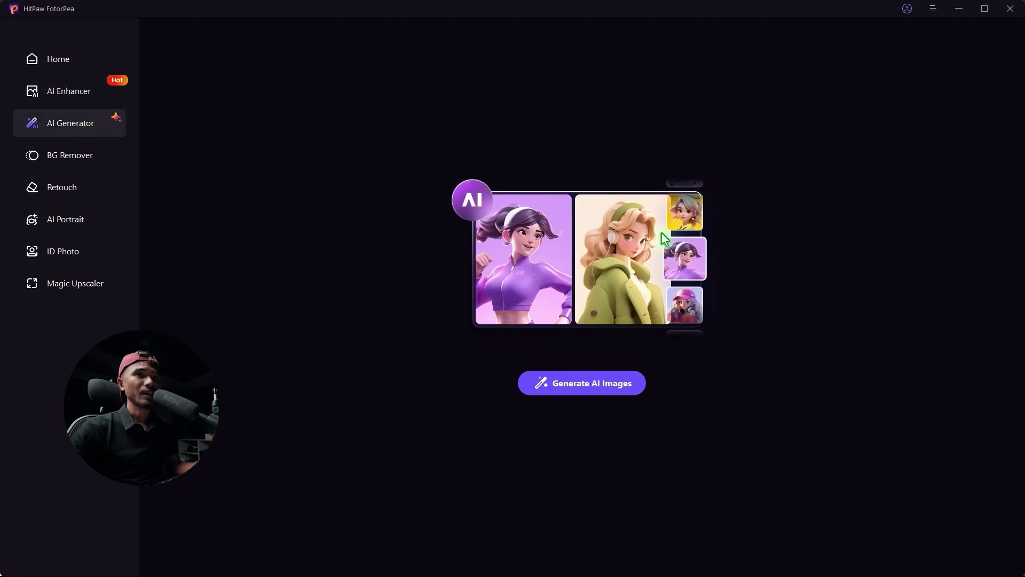
pyautogui.click(580, 391)
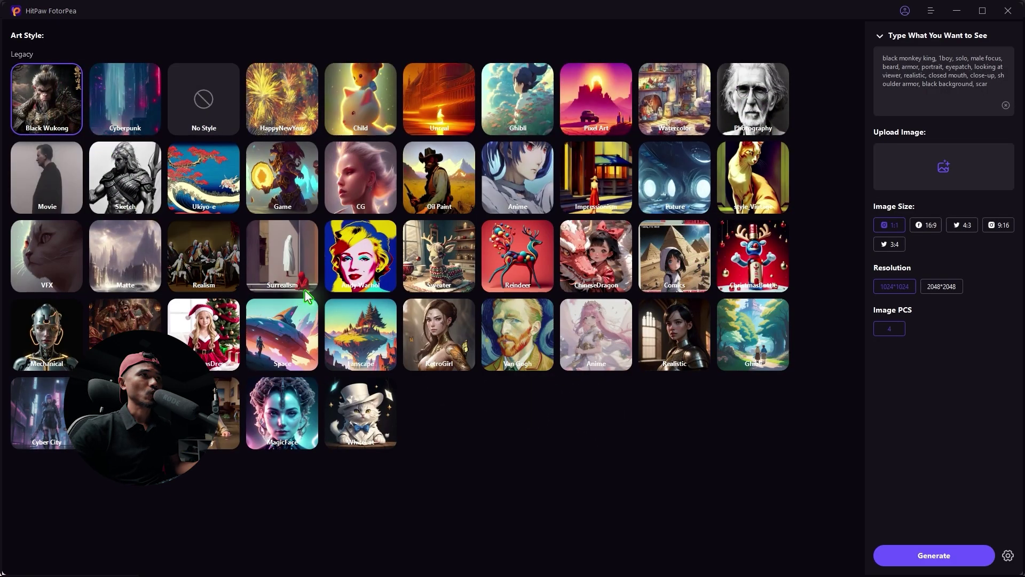
pyautogui.click(52, 423)
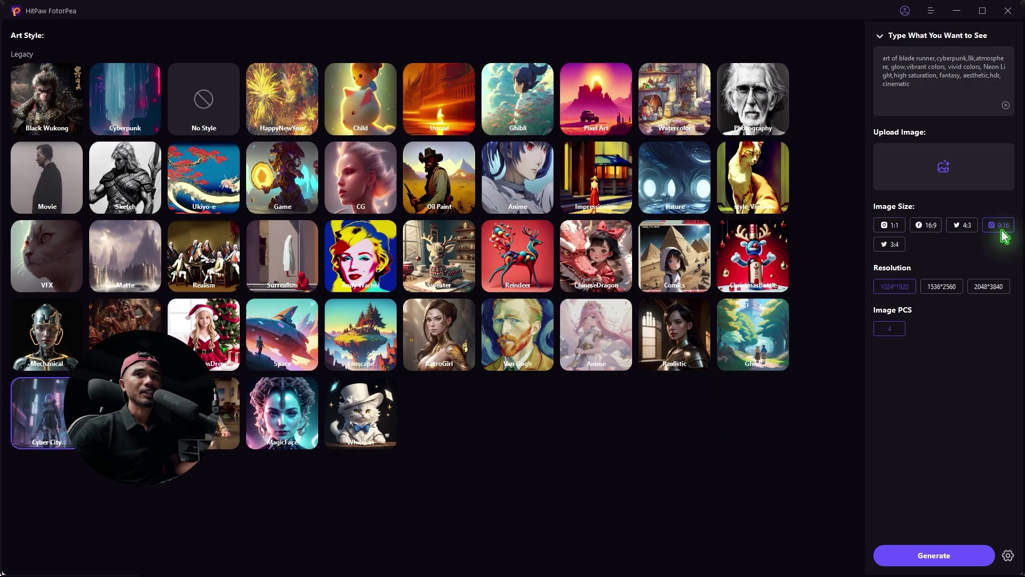
pyautogui.click(941, 288)
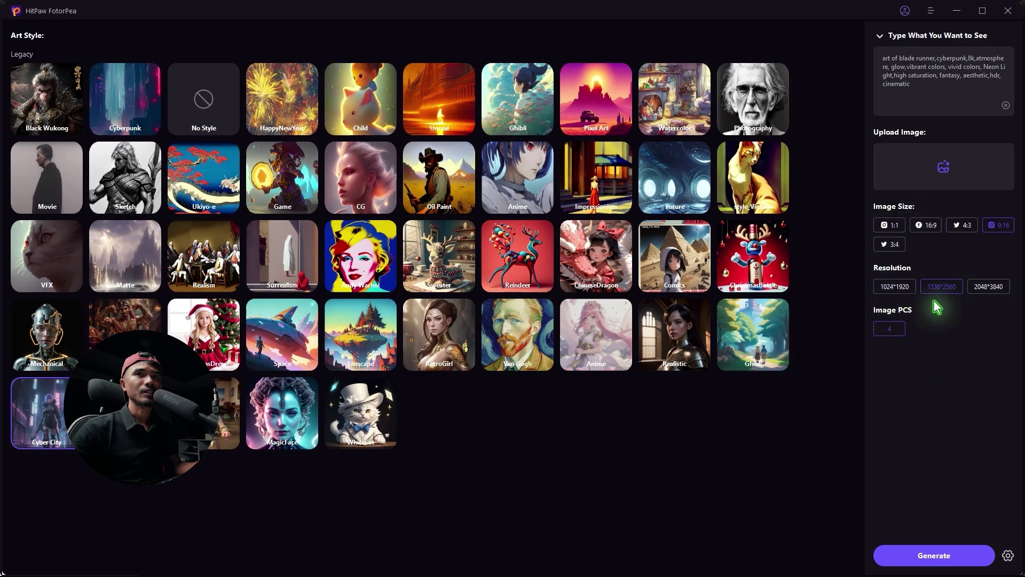
pyautogui.click(926, 555)
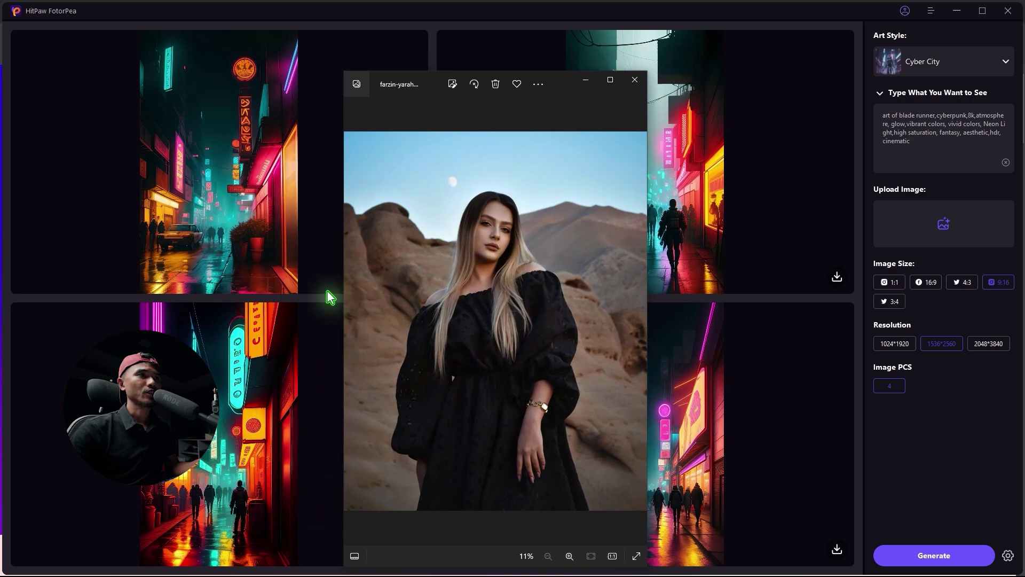
# - Close the image viewer and upload the photo of the woman in the black dress as the generator's reference image
pyautogui.click(634, 79)
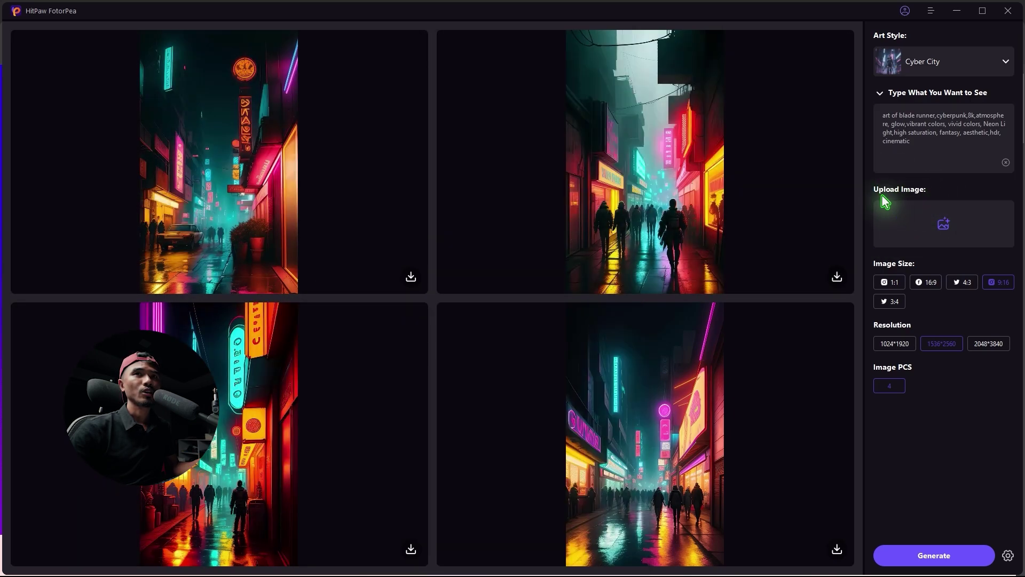
pyautogui.click(945, 230)
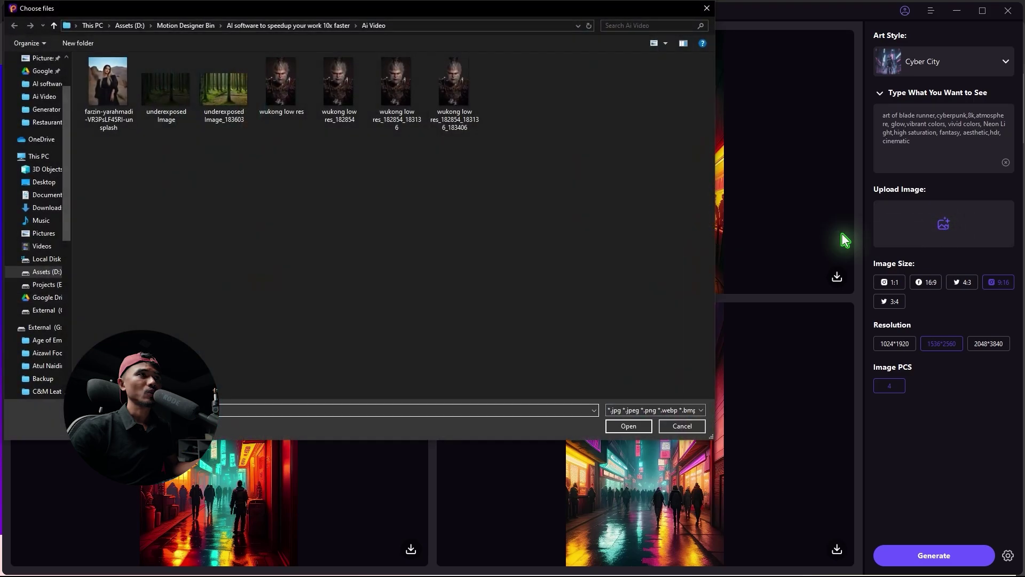
pyautogui.click(619, 426)
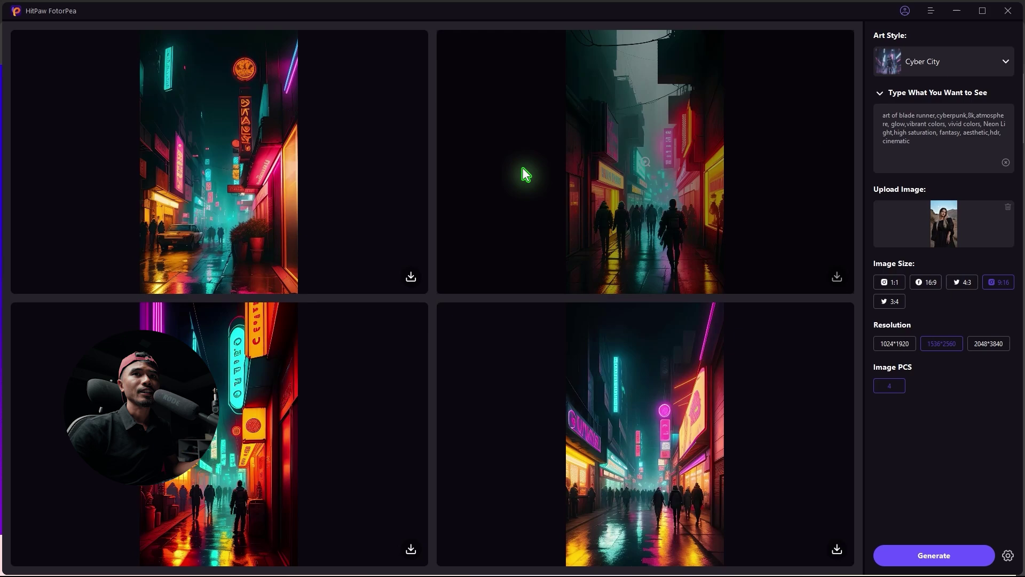
# - Generate Cyber City images from the uploaded photo of the woman and preview two of the results enlarged
pyautogui.click(935, 558)
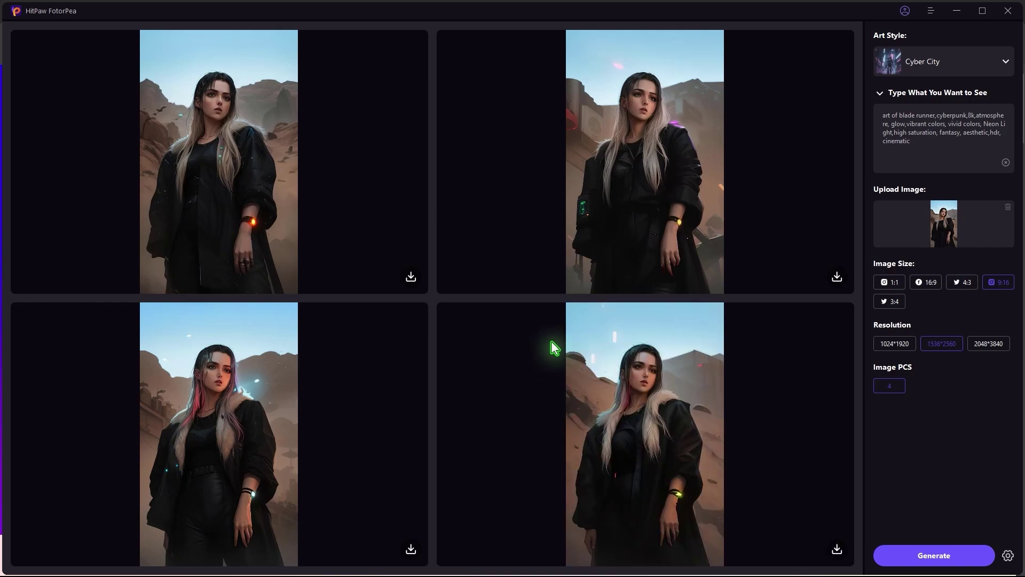
pyautogui.click(223, 245)
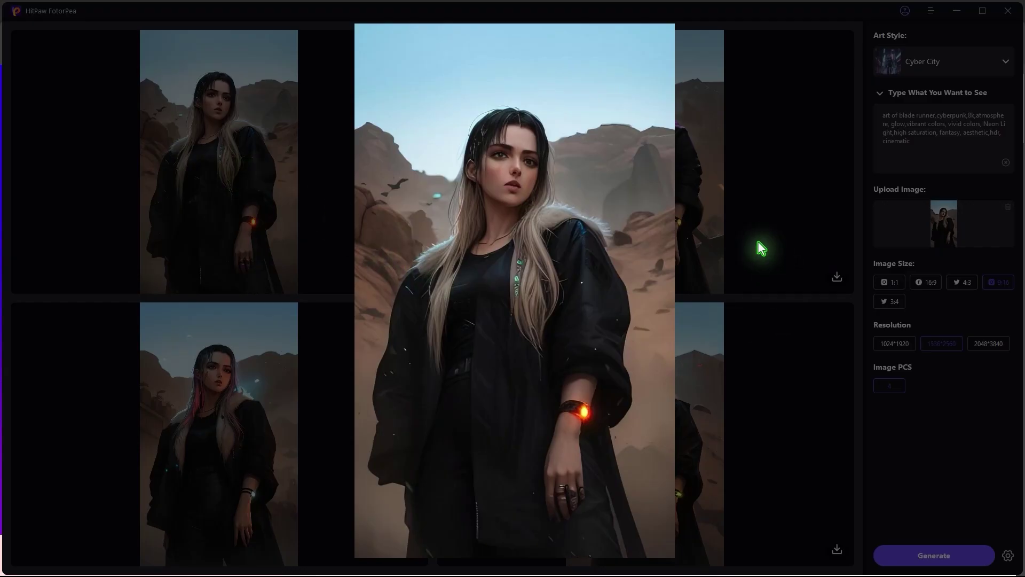
pyautogui.click(768, 212)
pyautogui.click(264, 394)
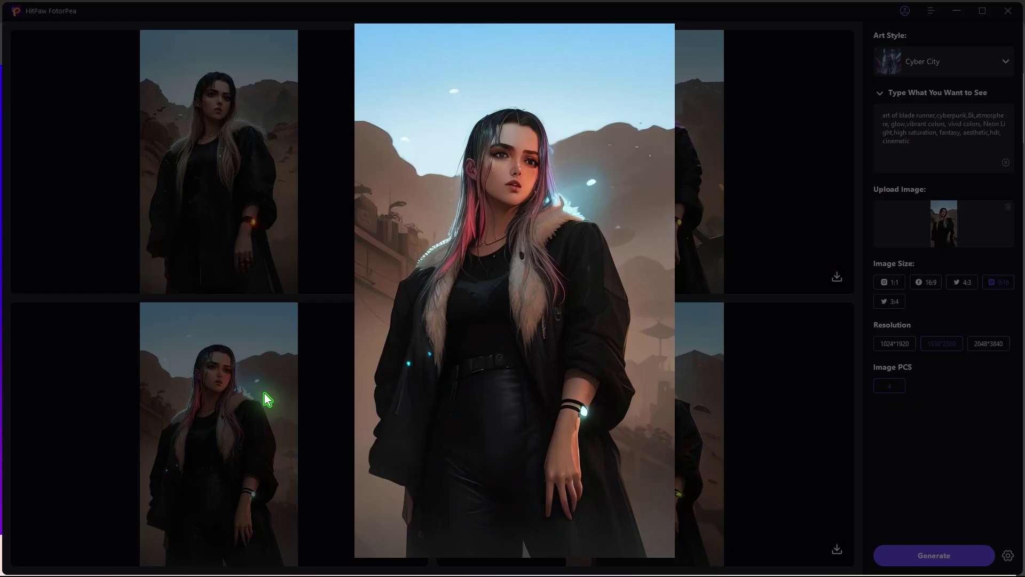
pyautogui.click(756, 238)
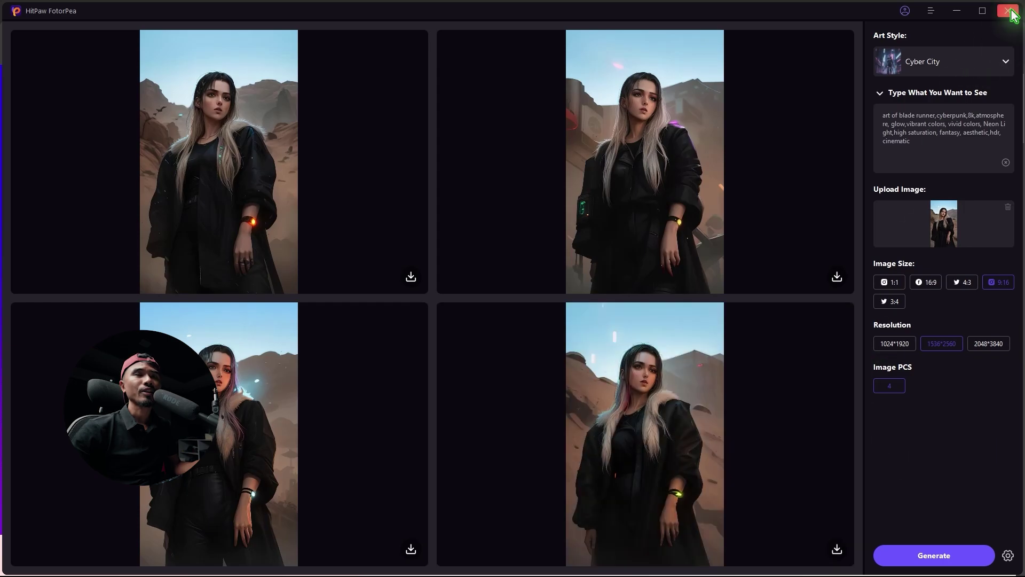
# - Leave the current results, reopen the AI image generator and generate images in the Black Wukong style at 1:1 and 1024*1024
pyautogui.click(1007, 11)
pyautogui.click(535, 315)
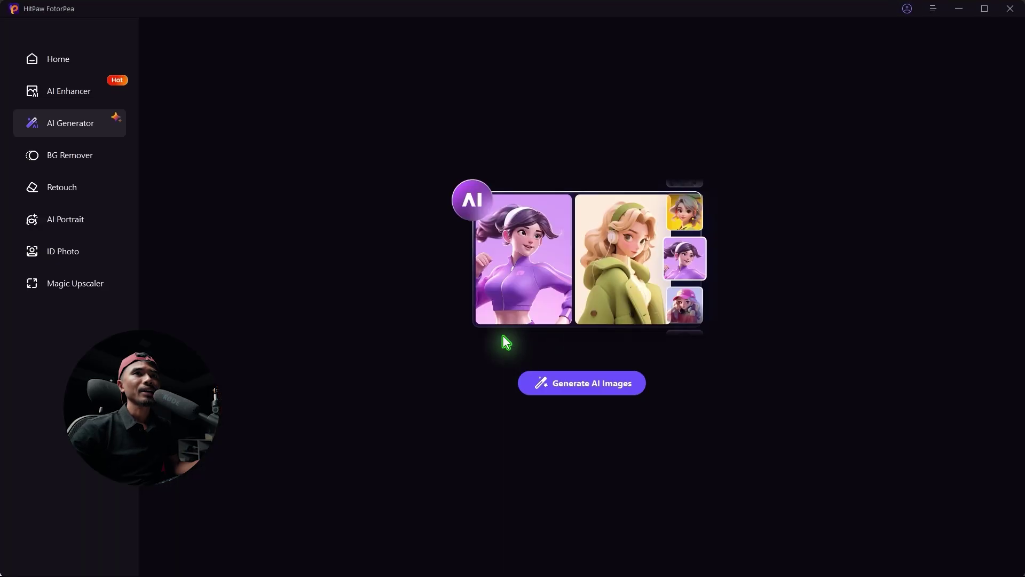
pyautogui.click(567, 384)
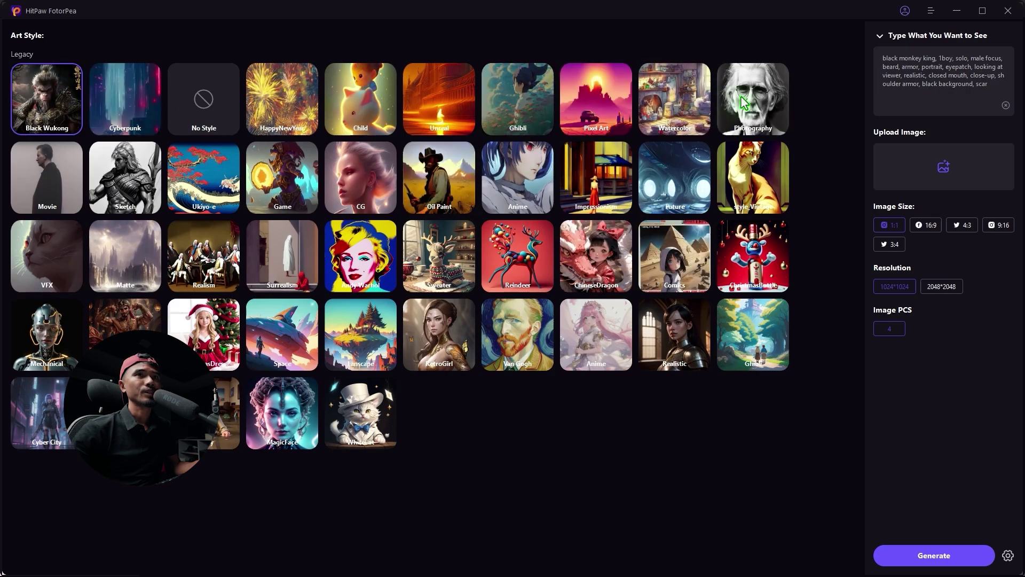
pyautogui.click(59, 101)
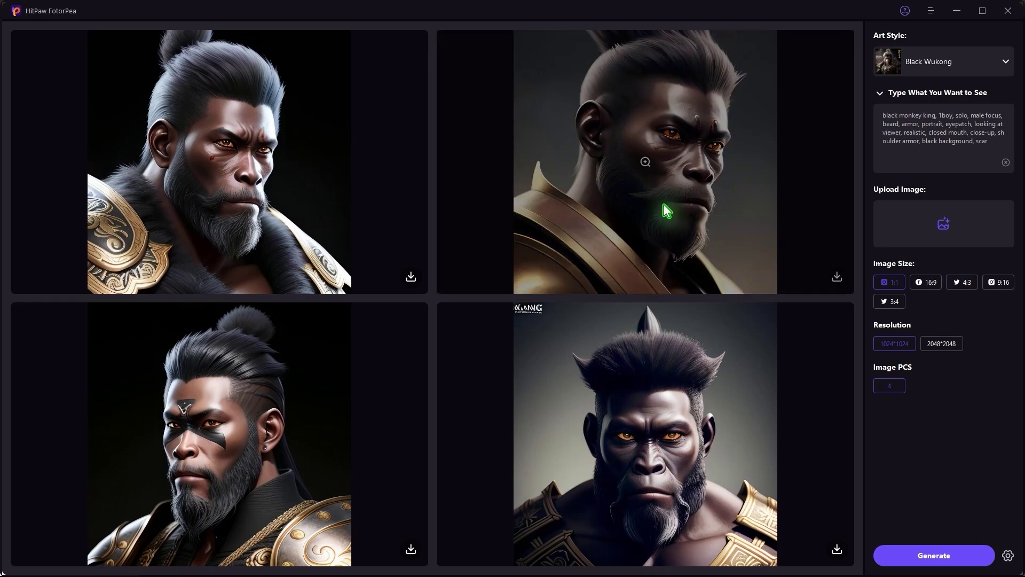
# - Preview the front-facing Black Wukong result with the horned hair, download it and inspect it in the image viewer
pyautogui.click(686, 407)
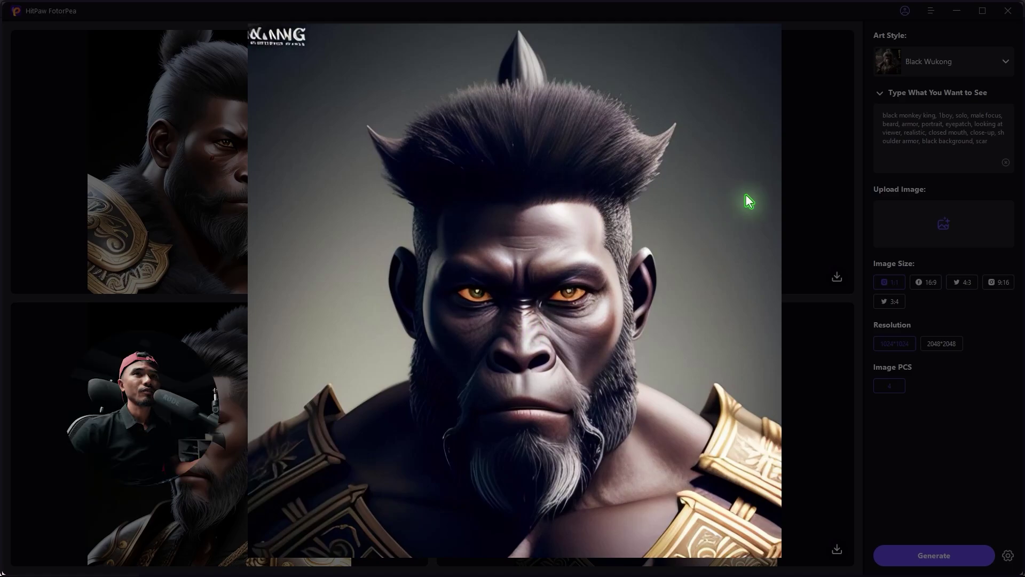
pyautogui.click(804, 198)
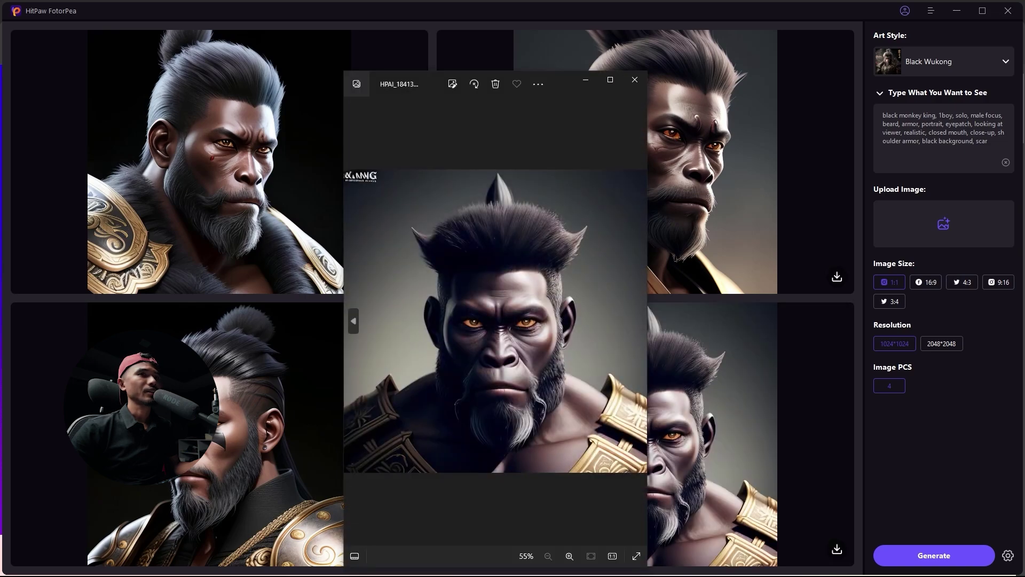
pyautogui.click(610, 80)
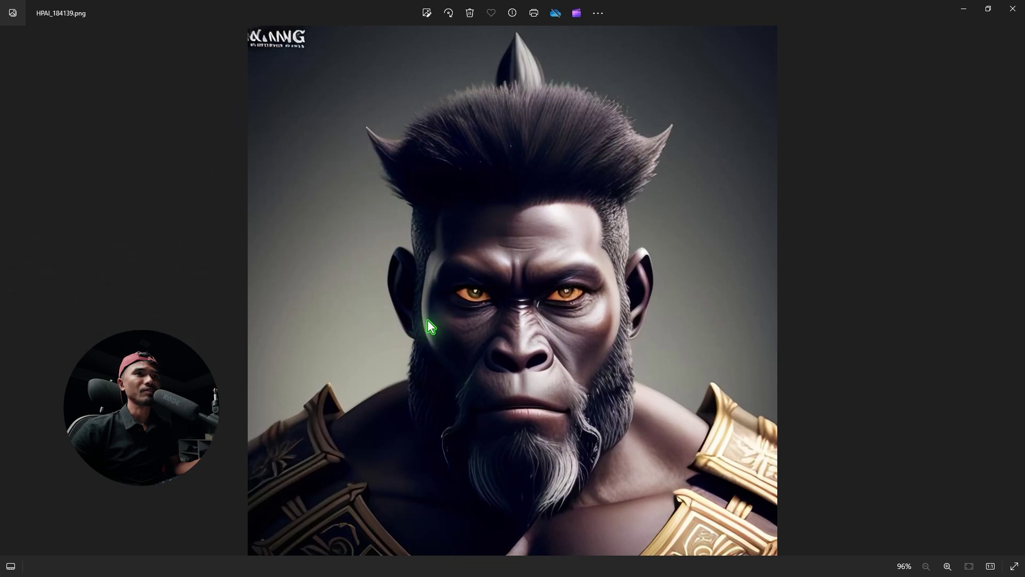
pyautogui.scroll(2, 508, 348)
pyautogui.scroll(-2, 530, 306)
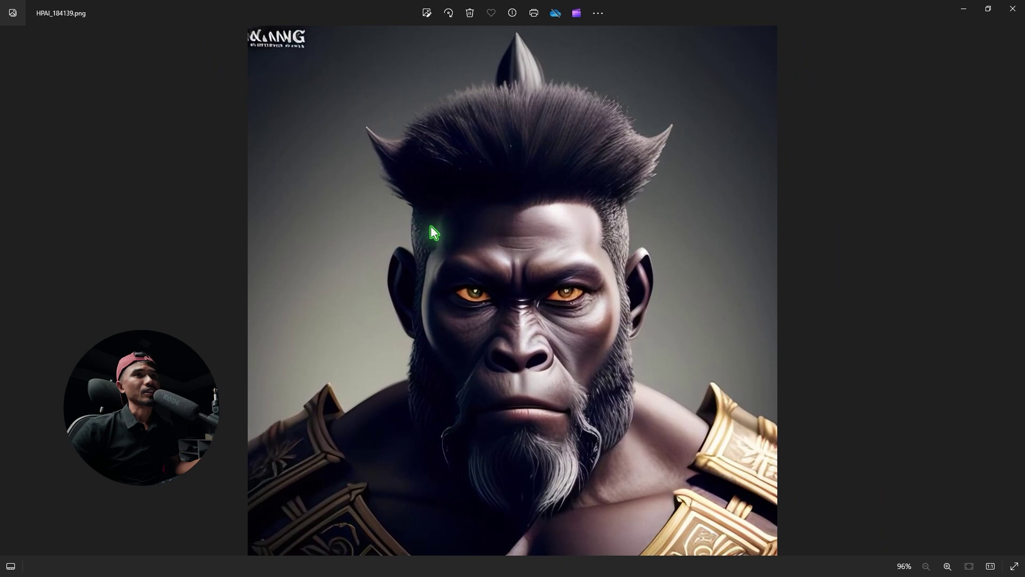
pyautogui.doubleClick(643, 11)
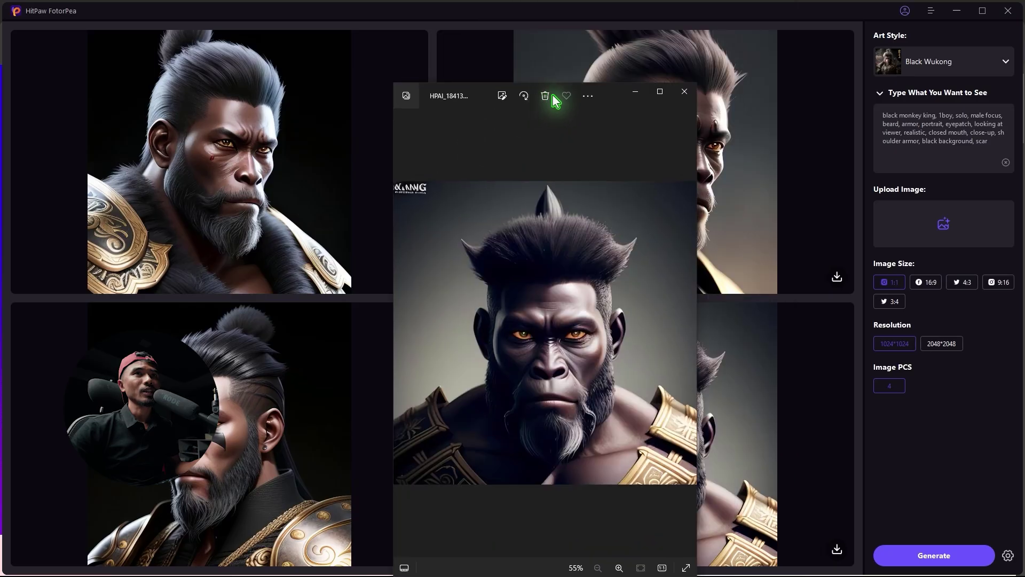
pyautogui.click(675, 95)
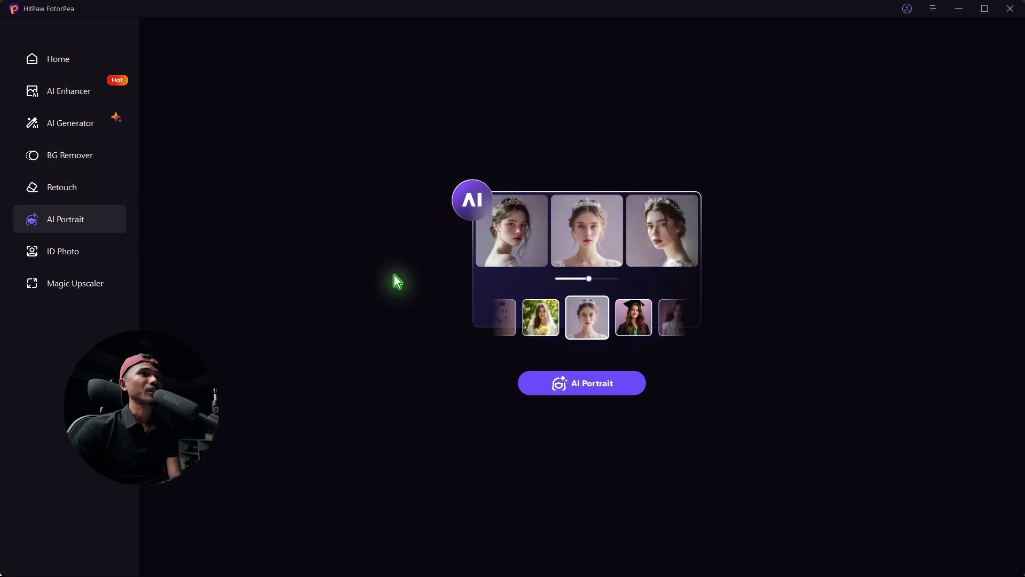
# - Look through the ID Photo and Magic Upscaler tools and the template gallery on the home page
pyautogui.click(83, 253)
pyautogui.click(73, 285)
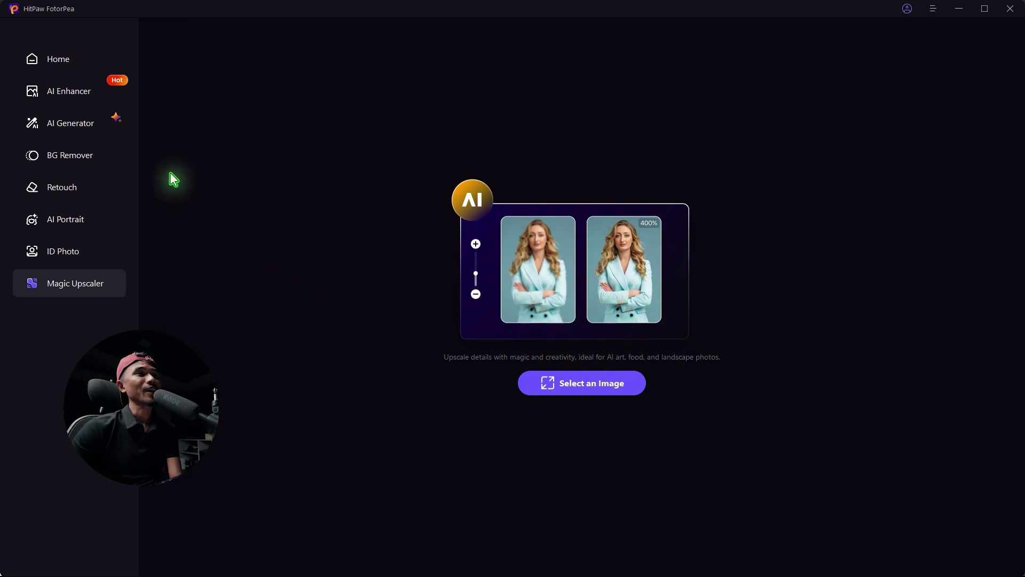
pyautogui.click(59, 58)
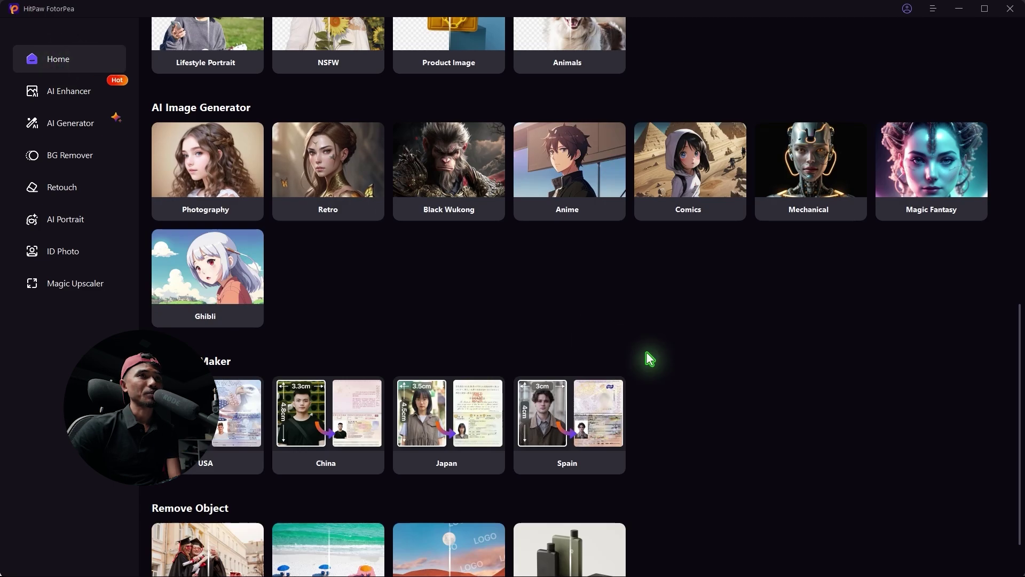
pyautogui.scroll(10, 761, 412)
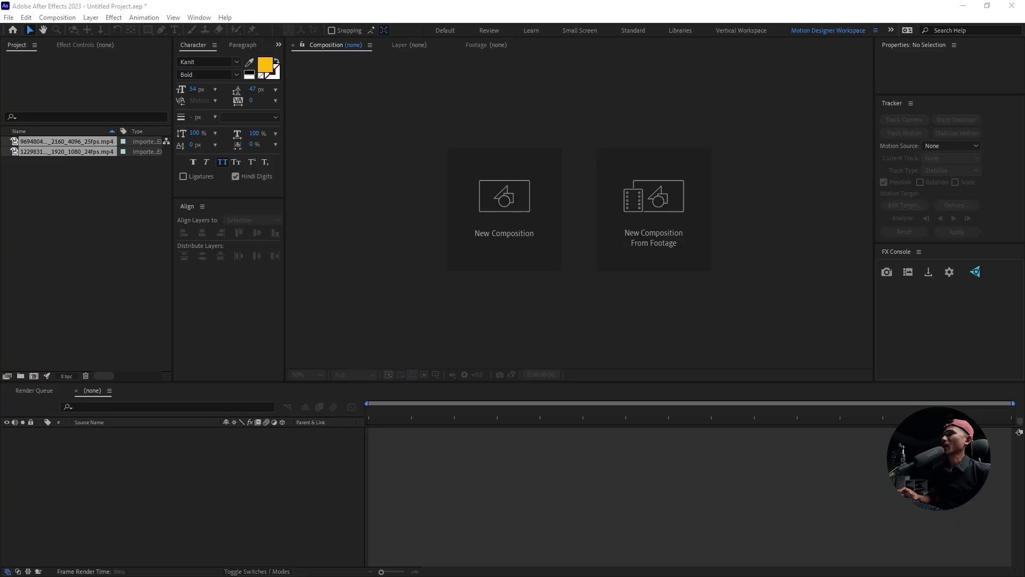
# - Switch to the Ai Video folder and inspect the face and hair of wukong low res_182854_183136_183406 in the image viewer
pyautogui.hotkey('alt', 'Tab')
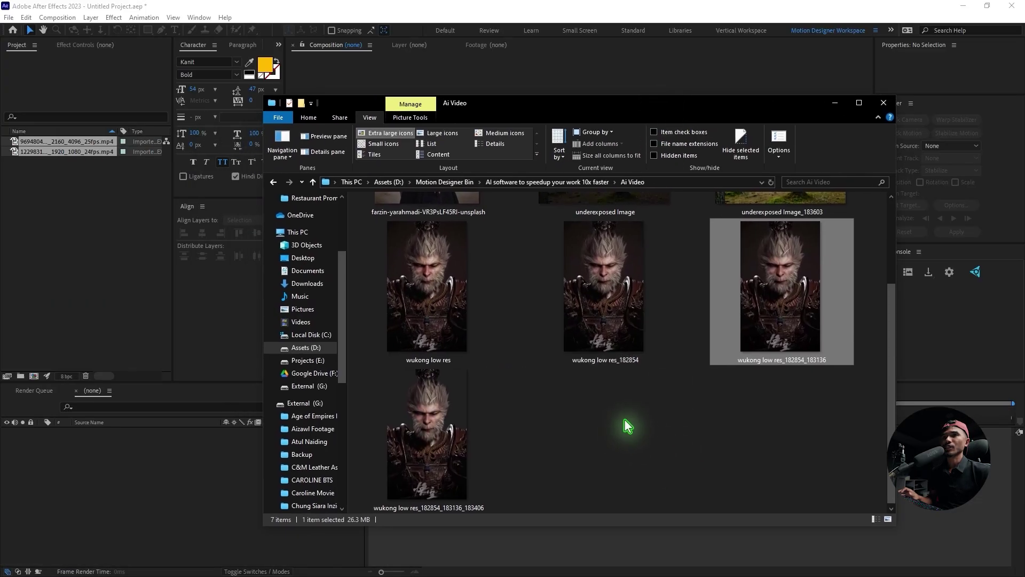
pyautogui.click(493, 441)
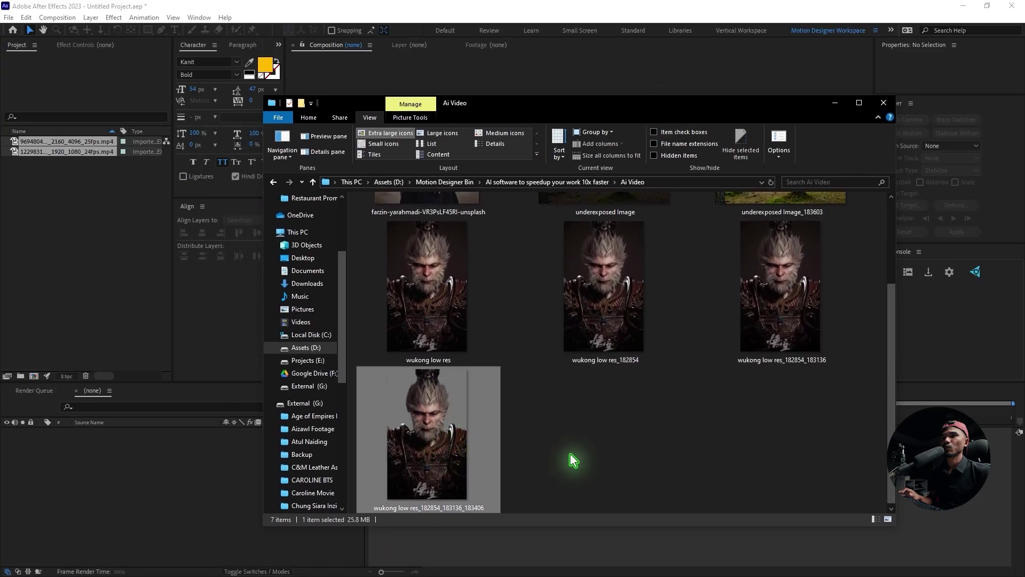
pyautogui.doubleClick(431, 450)
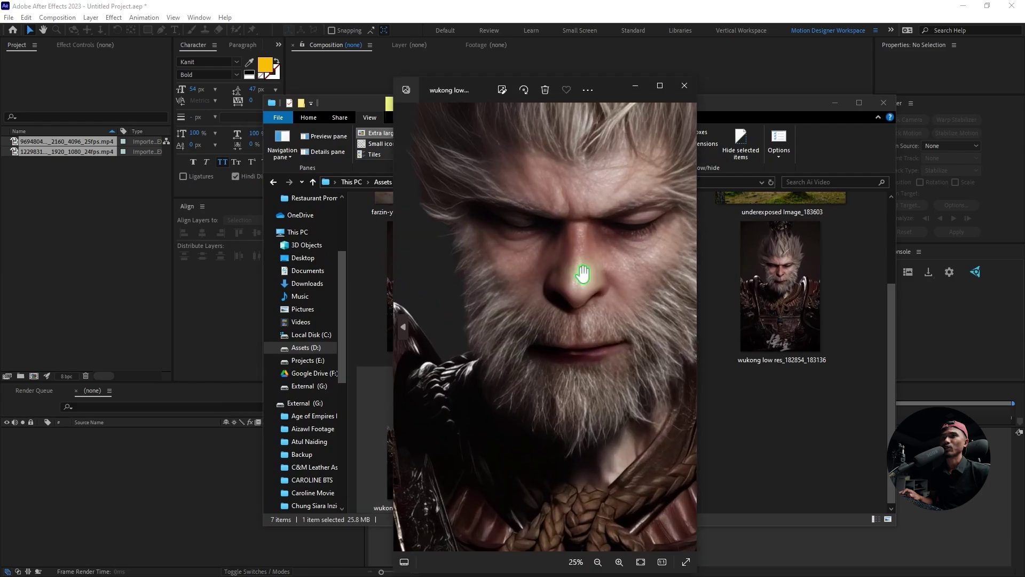
pyautogui.moveTo(582, 273); pyautogui.dragTo(526, 343)
pyautogui.moveTo(533, 155); pyautogui.dragTo(553, 295)
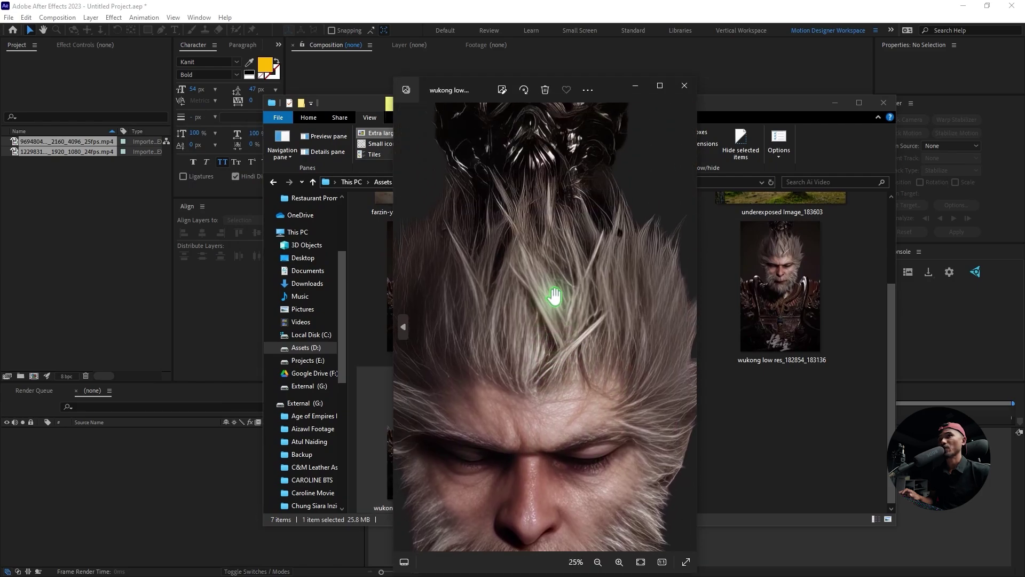
pyautogui.scroll(-5, 556, 292)
pyautogui.click(683, 85)
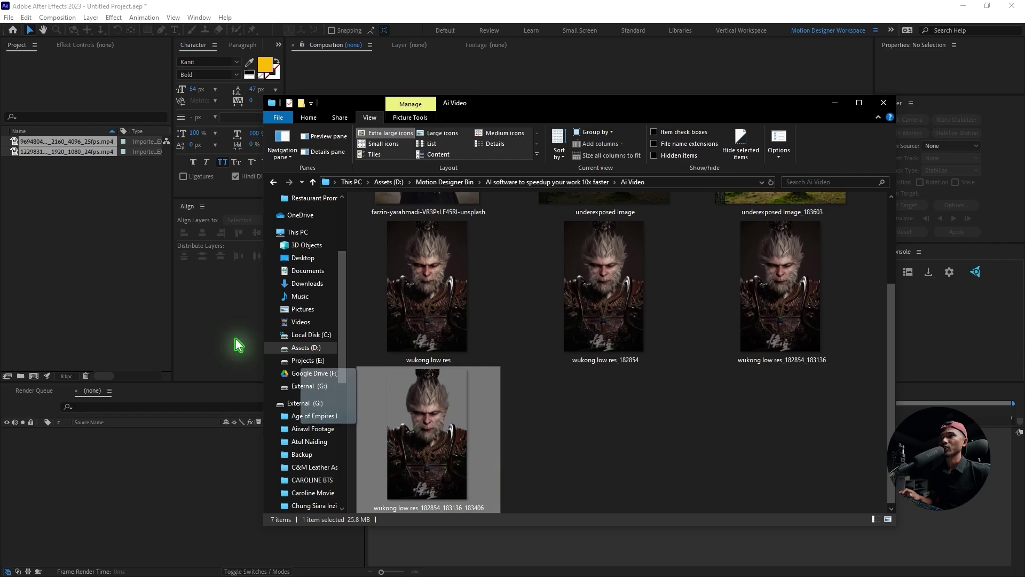
# - Import wukong low res_182854_183136_183406.png into the After Effects project and create a composition from it
pyautogui.moveTo(235, 338); pyautogui.dragTo(123, 264)
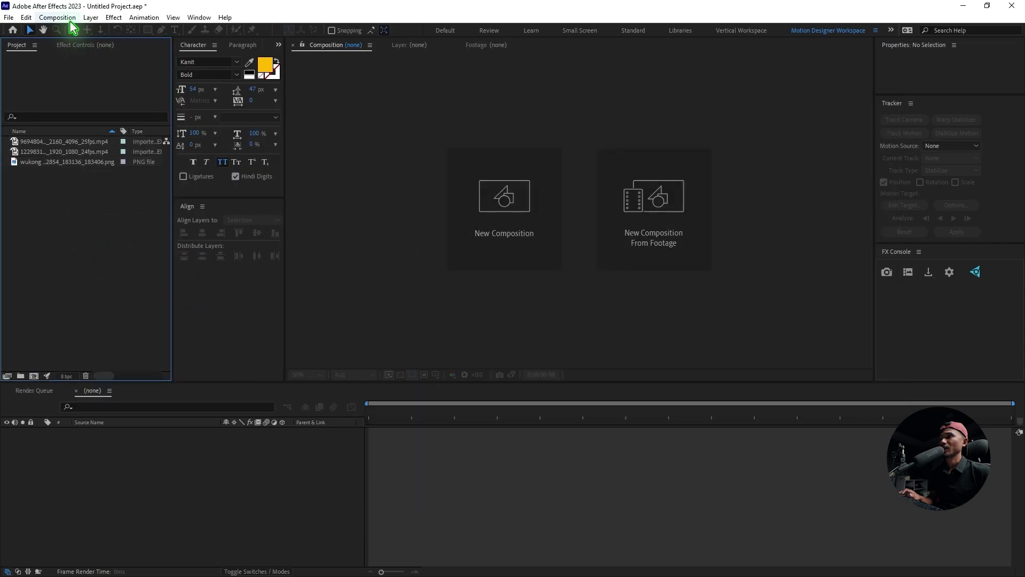
pyautogui.moveTo(34, 160); pyautogui.dragTo(36, 382)
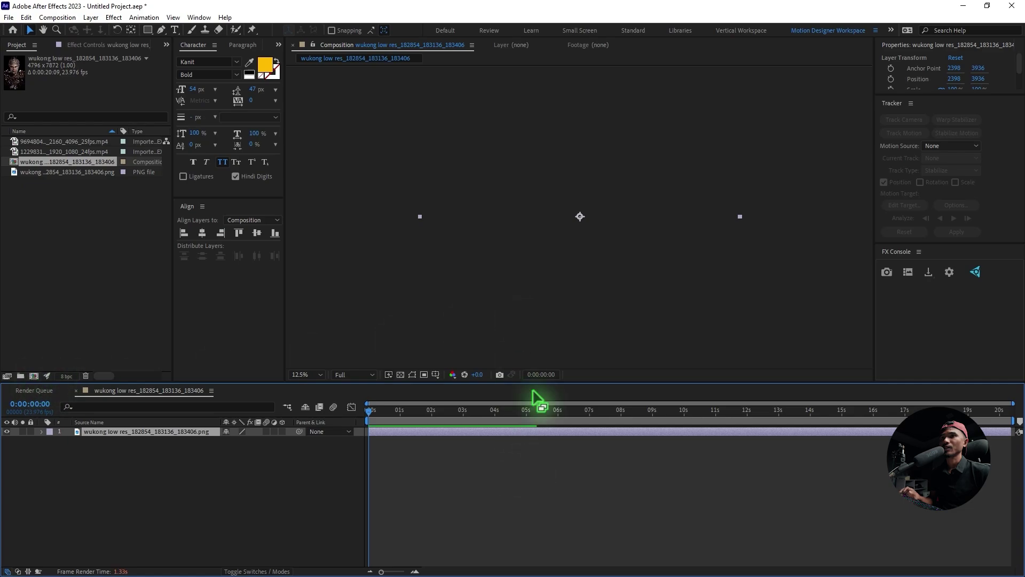
pyautogui.scroll(-2, 529, 239)
pyautogui.scroll(1, 647, 240)
pyautogui.click(561, 463)
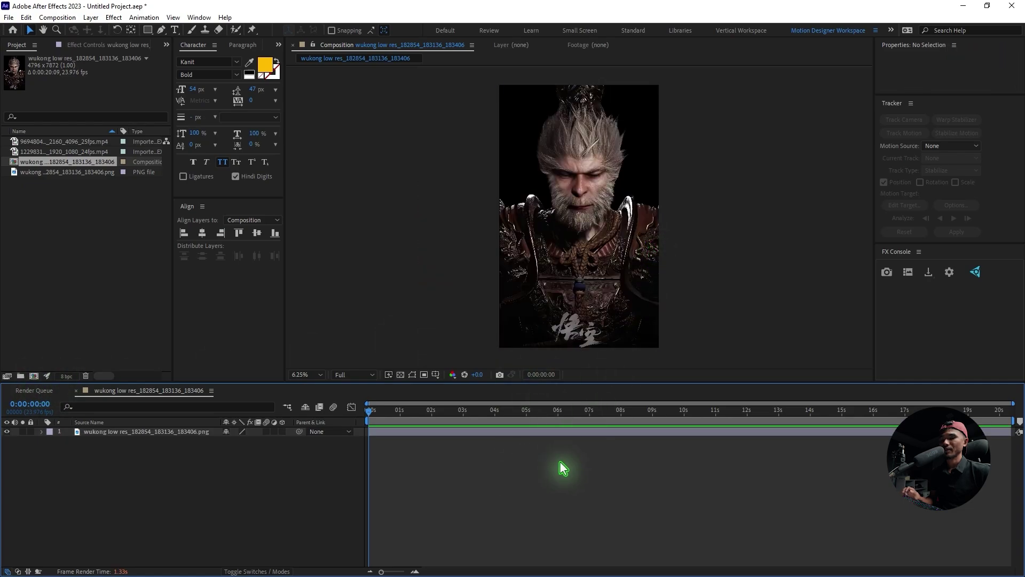
# - Set the Wukong composition's size to 1080 px wide and 1920 px high
pyautogui.hotkey('ctrl', 'k')
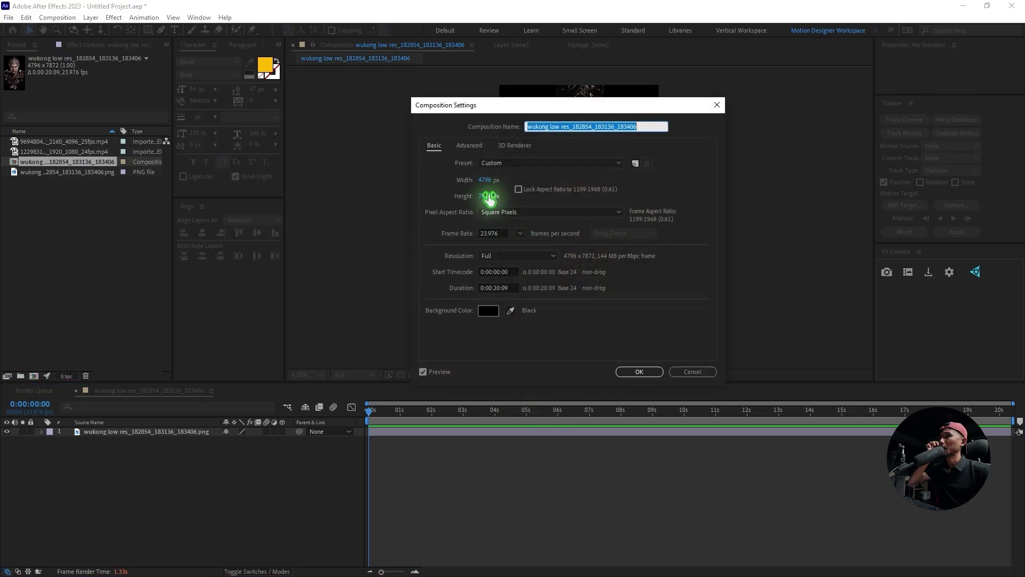
pyautogui.click(485, 180)
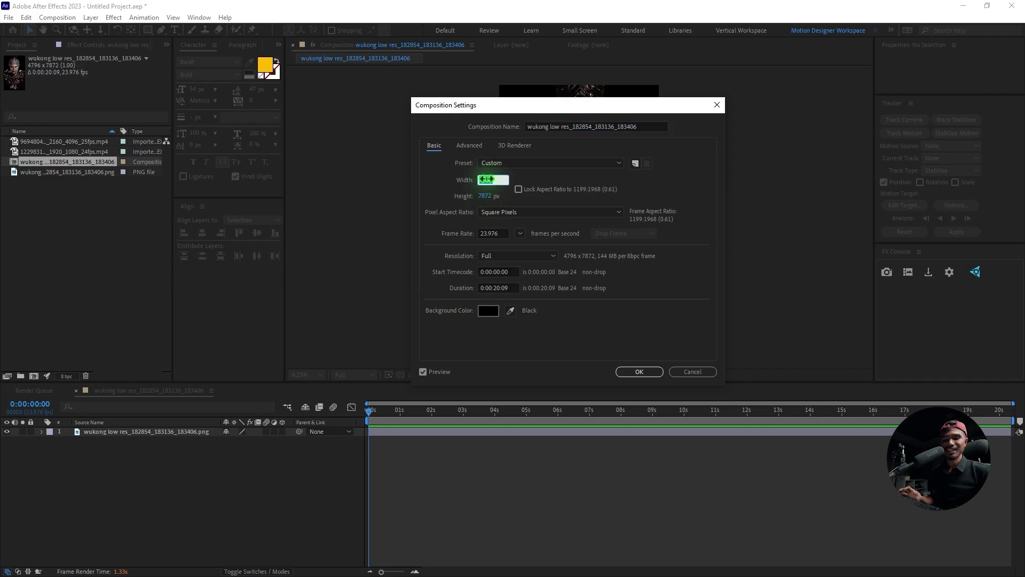
pyautogui.write('1080')
pyautogui.click(482, 197)
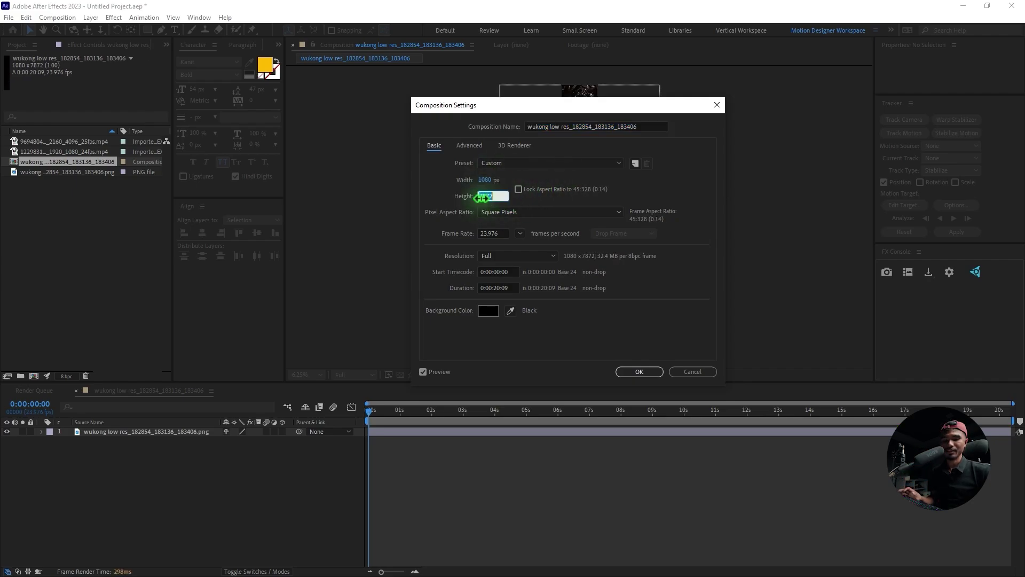
pyautogui.write('1920')
pyautogui.press('Return')
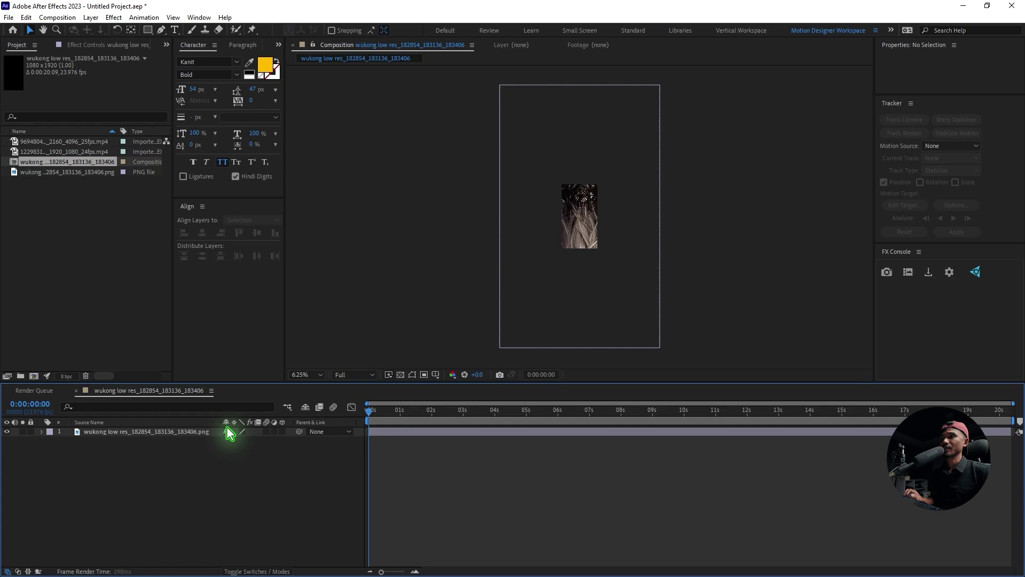
# - Scale the Wukong layer down to 23.3% so it fits the vertical composition
pyautogui.click(229, 431)
pyautogui.press('s')
pyautogui.moveTo(241, 441); pyautogui.dragTo(202, 439)
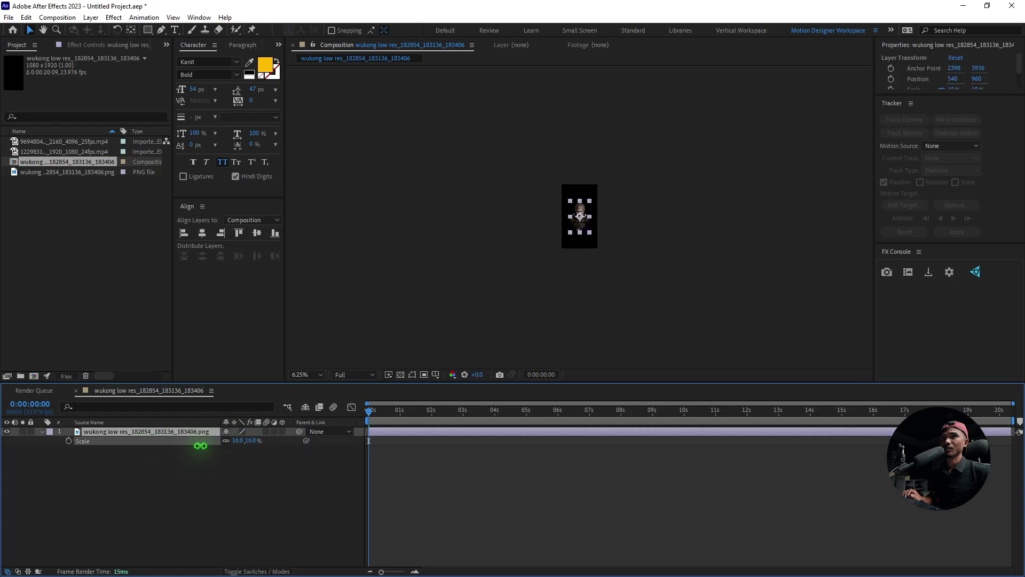
pyautogui.press('.')
pyautogui.press('.')
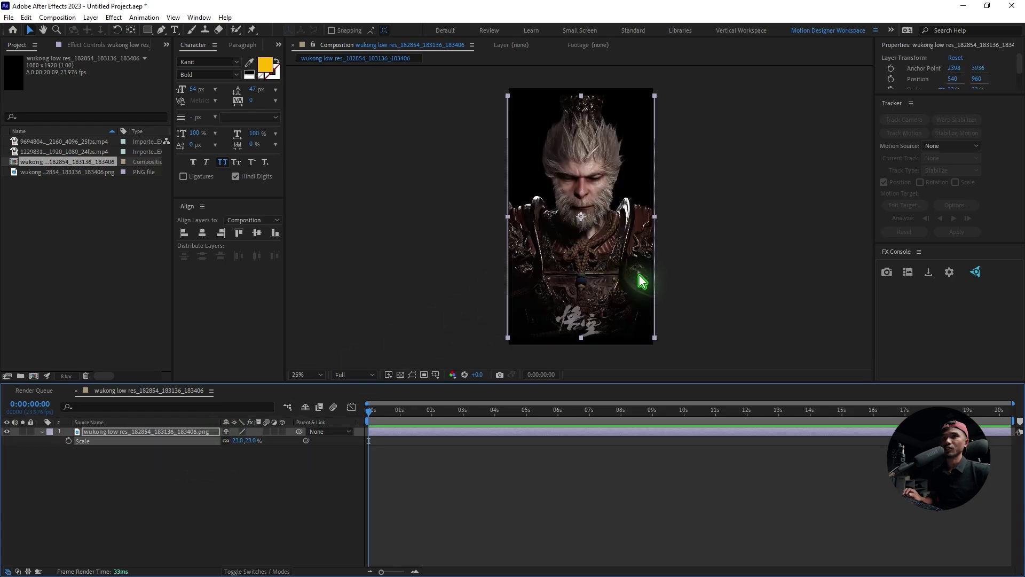
pyautogui.moveTo(653, 337); pyautogui.dragTo(655, 339)
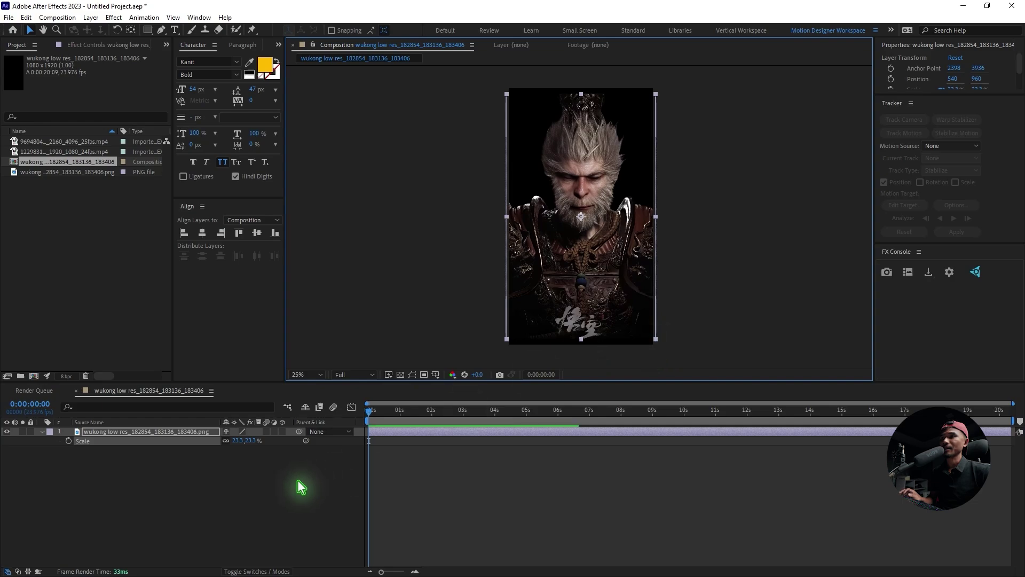
# - Make the Wukong image a 3D layer and add a two-node camera to the composition
pyautogui.click(282, 431)
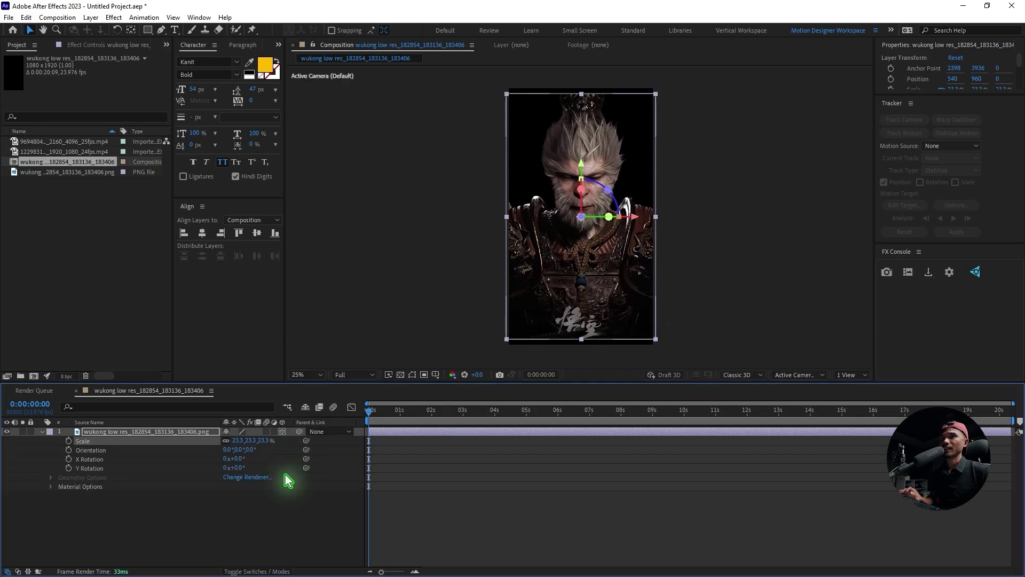
pyautogui.click(244, 504)
pyautogui.click(90, 17)
pyautogui.moveTo(160, 30)
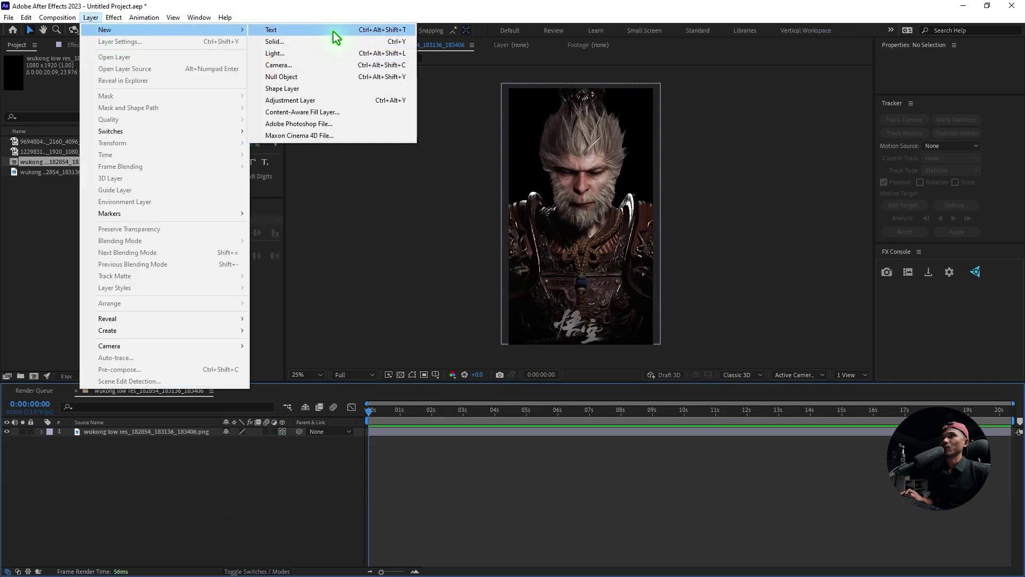
pyautogui.click(318, 68)
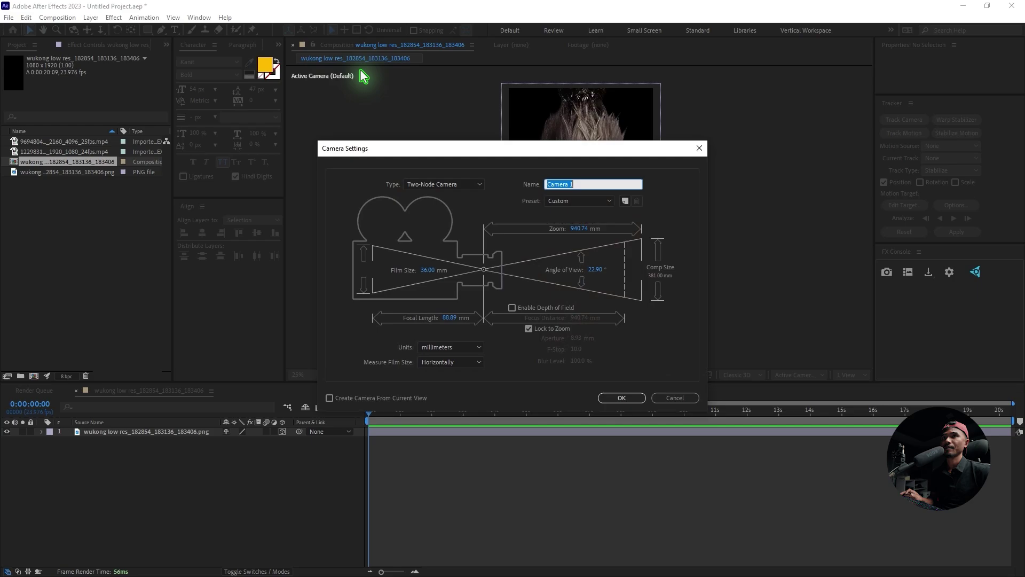
pyautogui.click(621, 399)
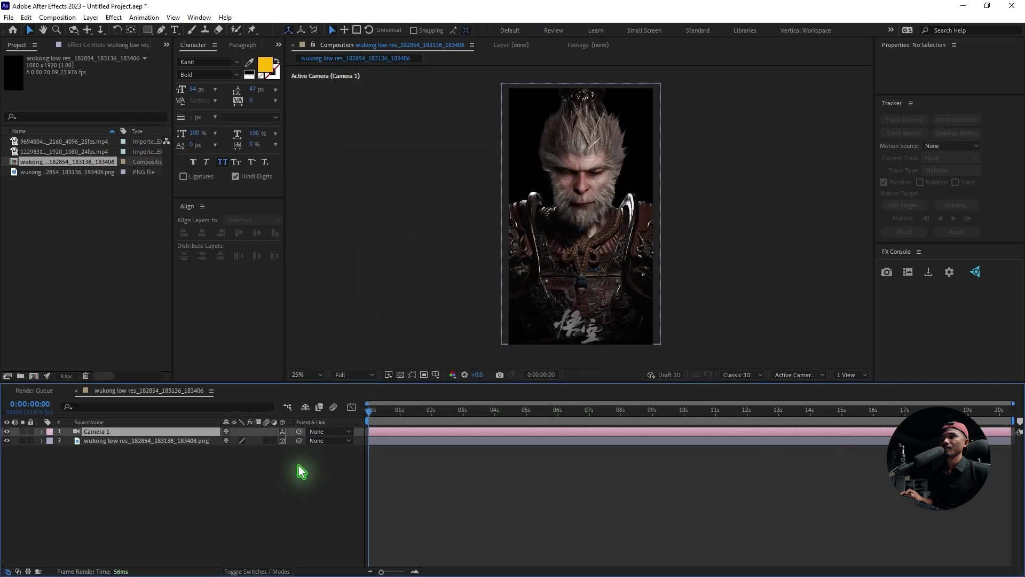
# - Add a 3D null object to the composition and parent Camera 1 to it
pyautogui.click(90, 17)
pyautogui.moveTo(109, 30)
pyautogui.click(331, 79)
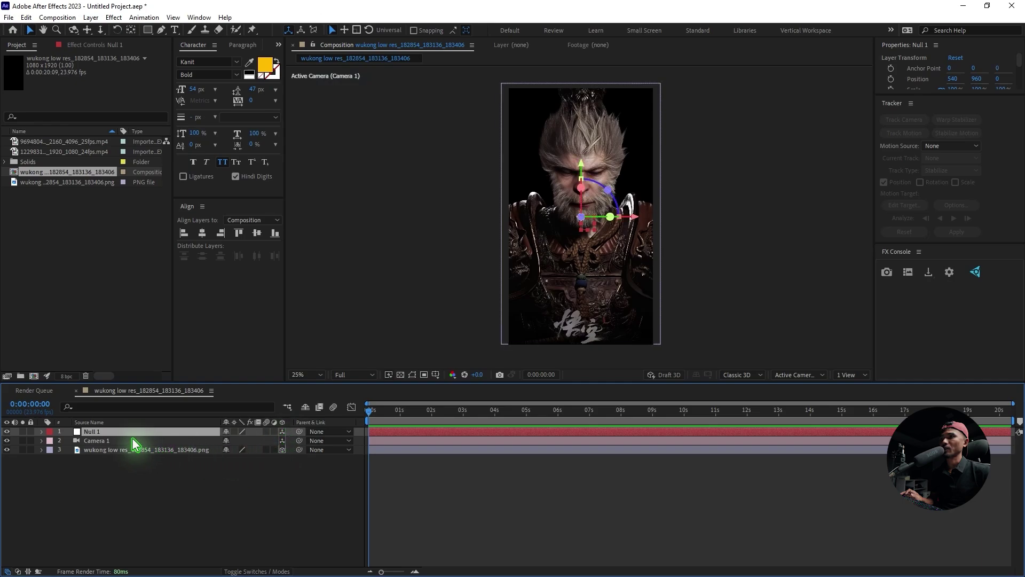
pyautogui.moveTo(299, 440); pyautogui.dragTo(134, 431)
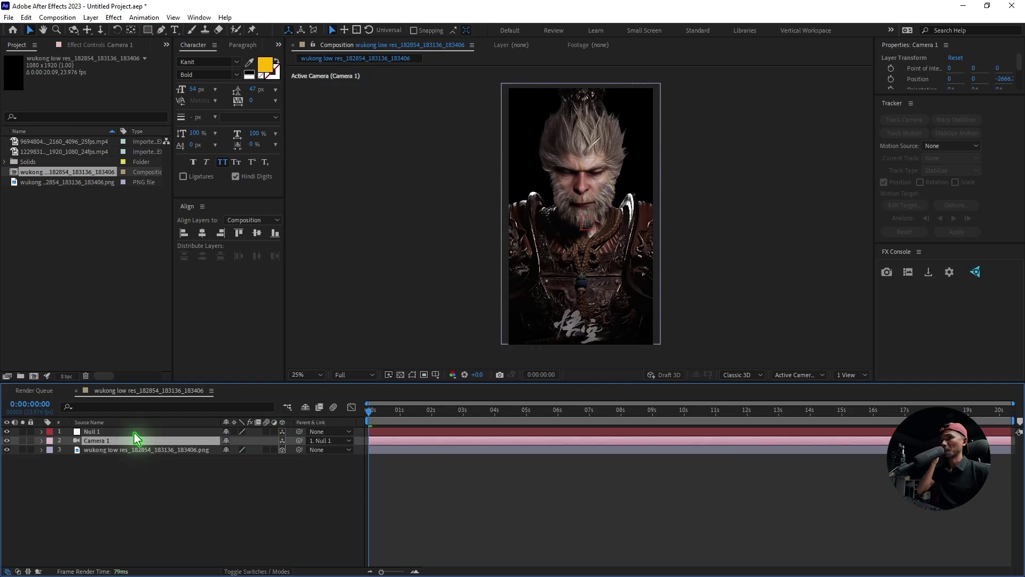
# - Keyframe the null's Position at 0:00:00:00 and increase its Z value at 0:00:04:21 for a camera push-in, and preview it
pyautogui.click(133, 431)
pyautogui.press('p')
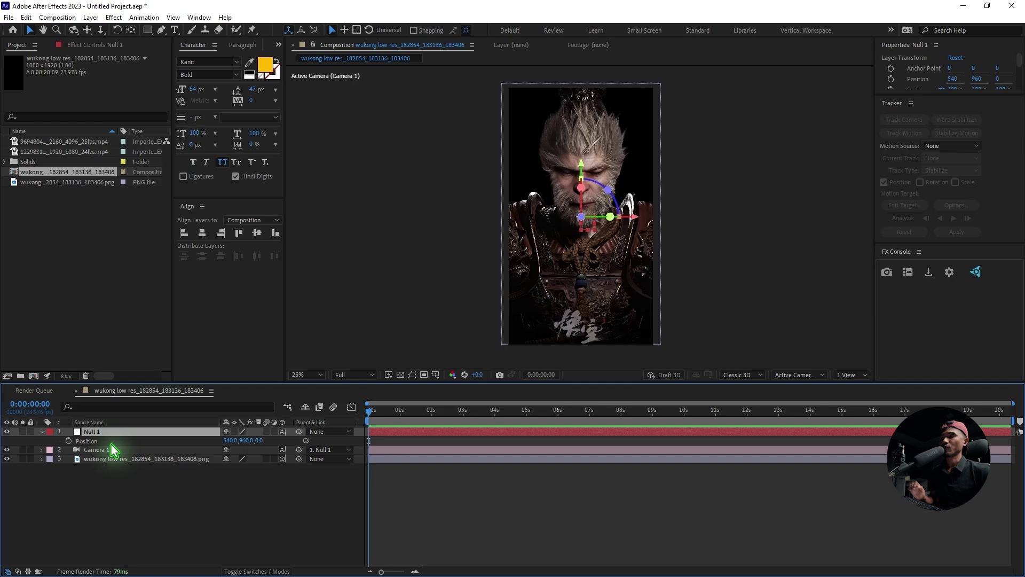
pyautogui.click(68, 441)
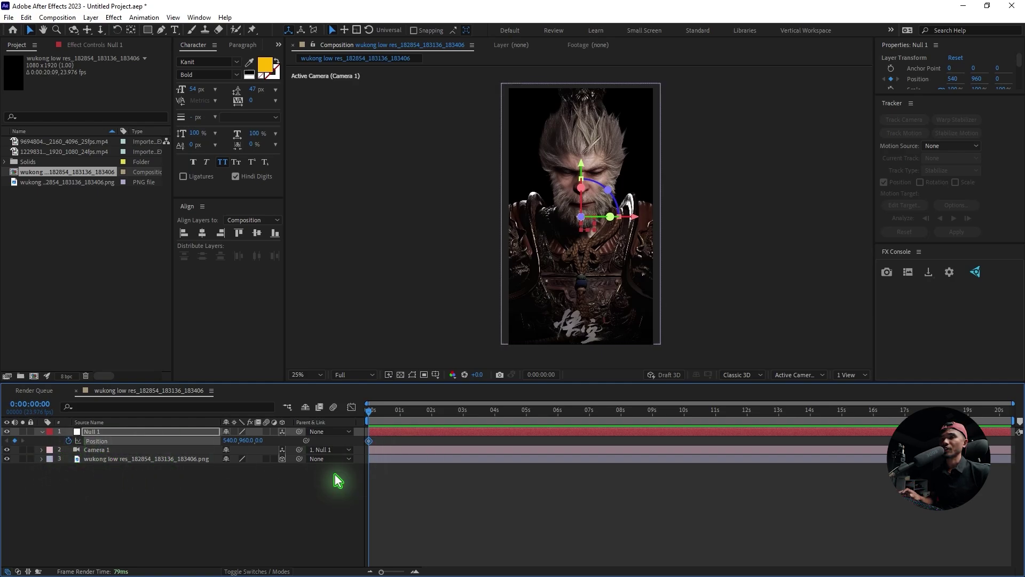
pyautogui.moveTo(369, 419); pyautogui.dragTo(506, 437)
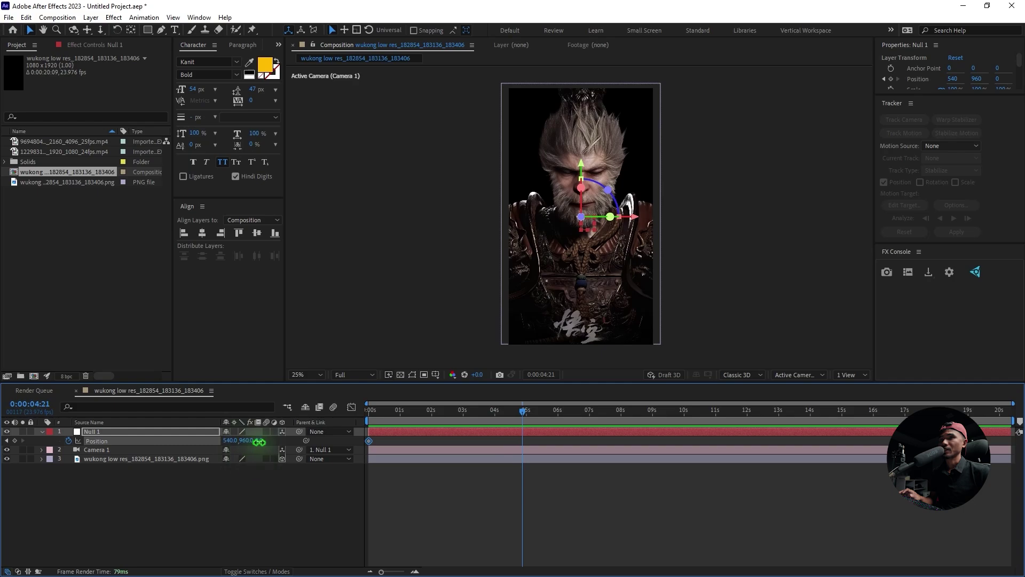
pyautogui.moveTo(259, 440); pyautogui.dragTo(582, 470)
pyautogui.press('space')
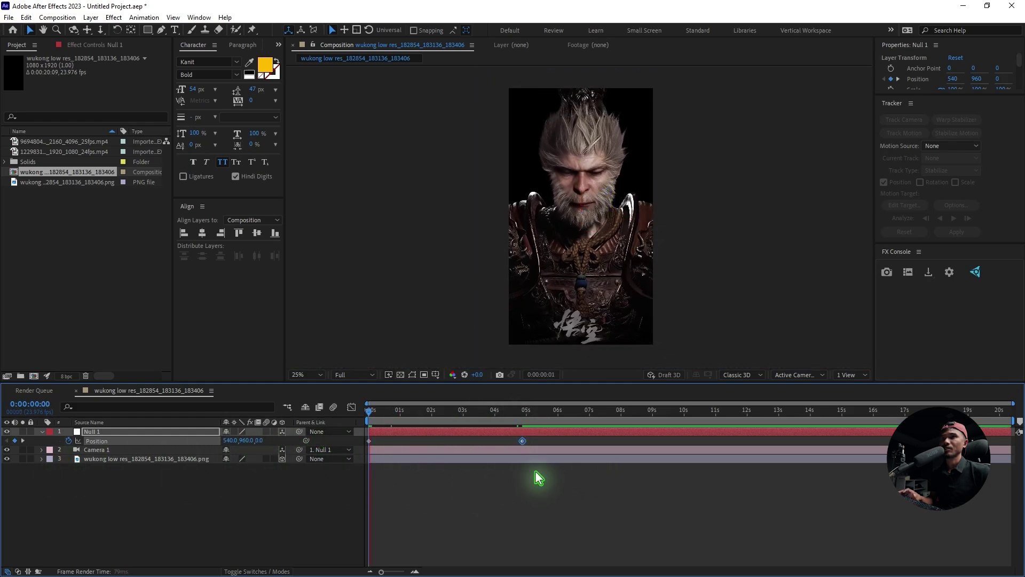
pyautogui.press('space')
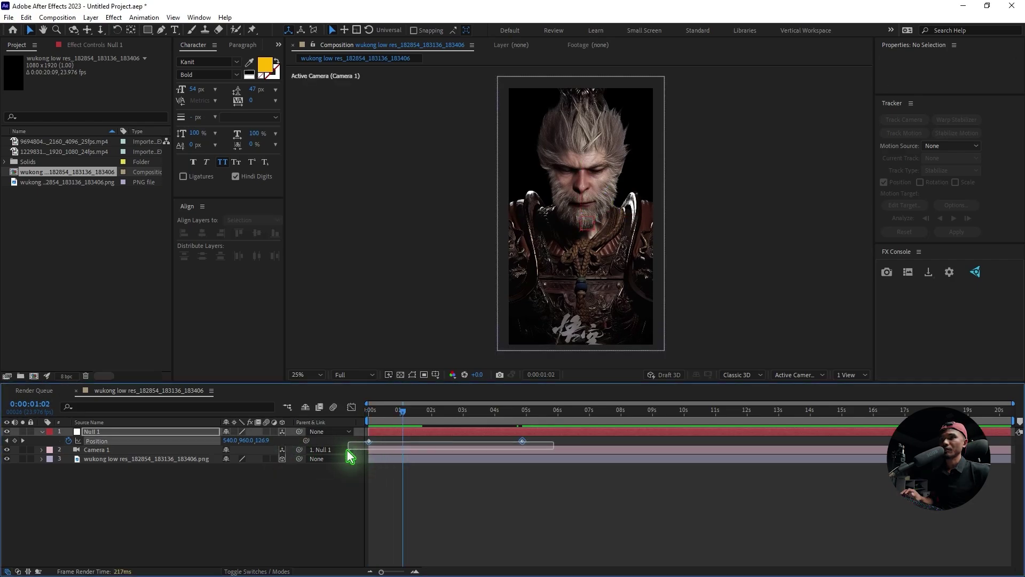
# - Apply Easy Ease to both of the null's Position keyframes
pyautogui.rightClick(368, 440)
pyautogui.moveTo(416, 432)
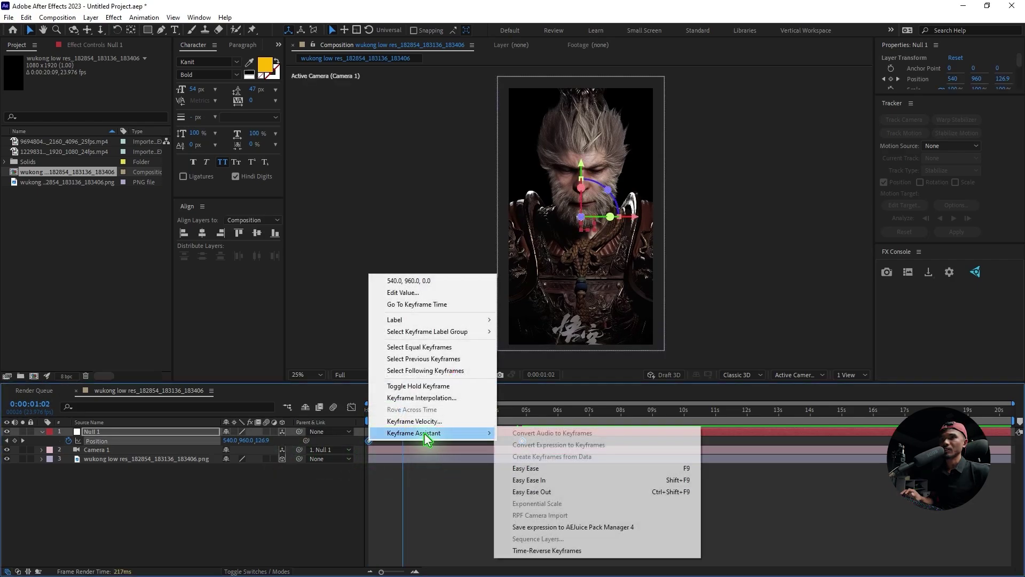
pyautogui.click(588, 472)
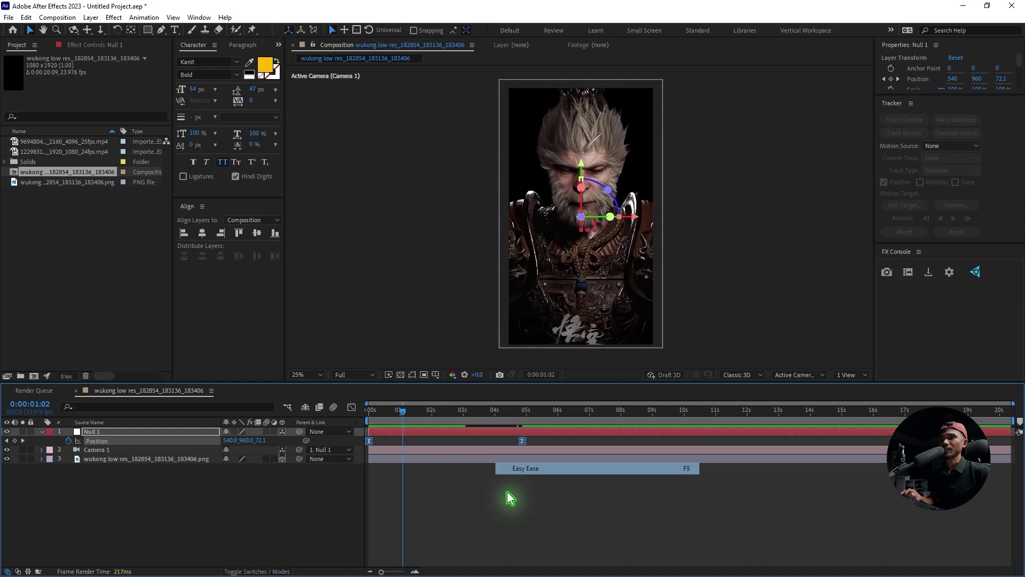
# - Place the 12298312 sparks clip in 3D behind Wukong at position 476.9, 265.9, 1612 and preview the result
pyautogui.click(40, 152)
pyautogui.moveTo(51, 156); pyautogui.dragTo(179, 531)
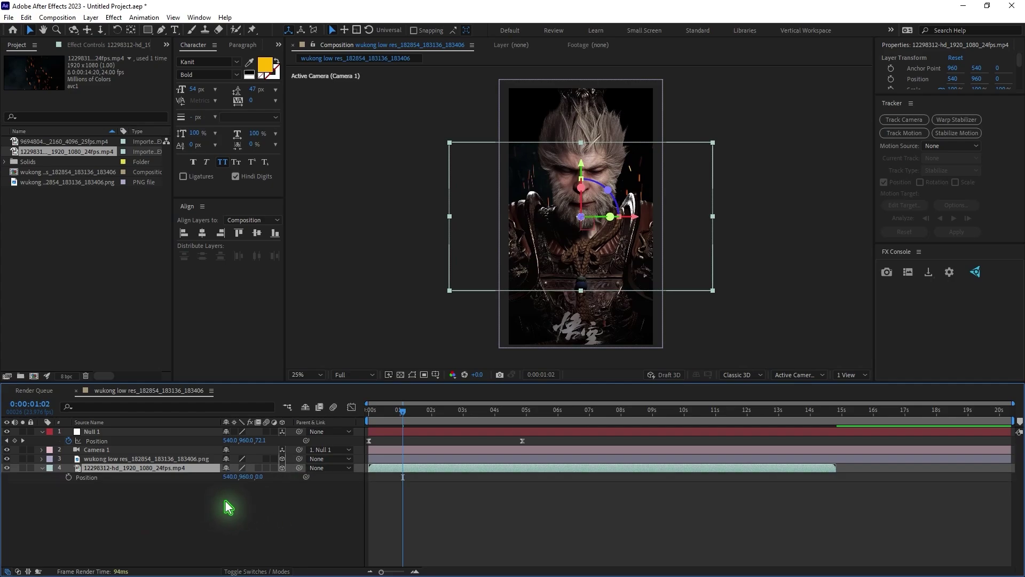
pyautogui.moveTo(262, 482); pyautogui.dragTo(293, 521)
pyautogui.moveTo(285, 478); pyautogui.dragTo(699, 297)
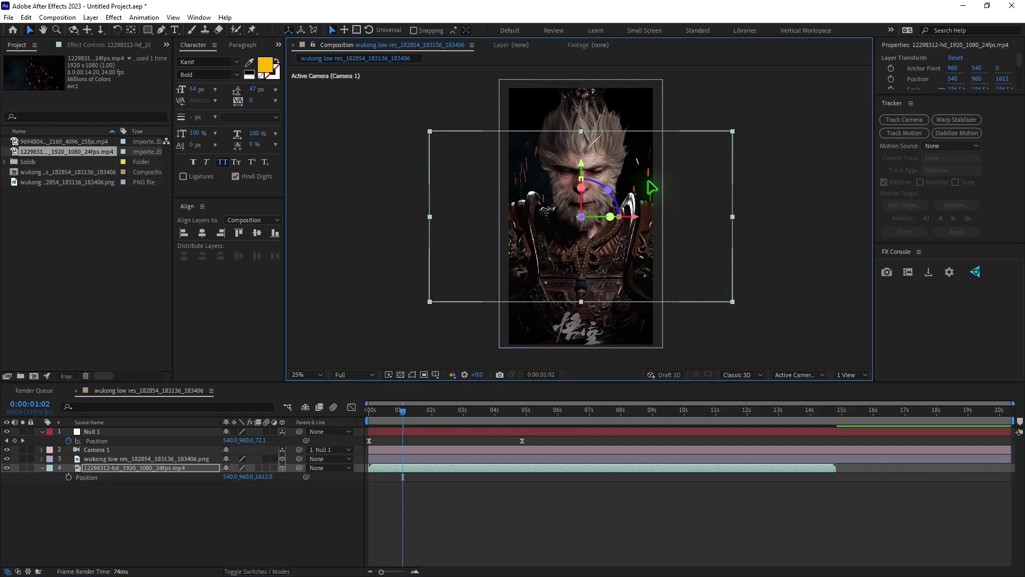
pyautogui.moveTo(650, 183); pyautogui.dragTo(648, 146)
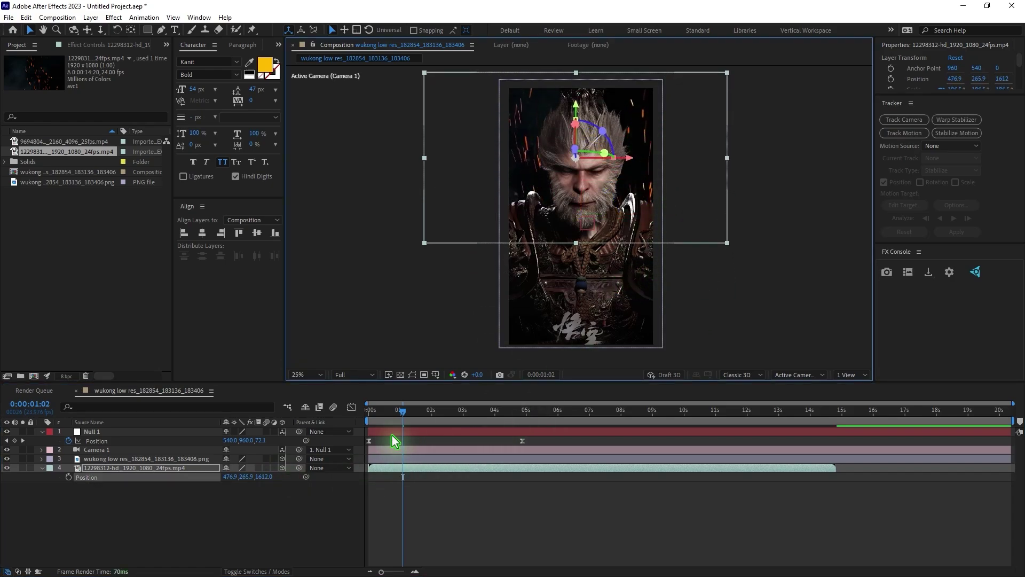
pyautogui.moveTo(402, 411); pyautogui.dragTo(370, 411)
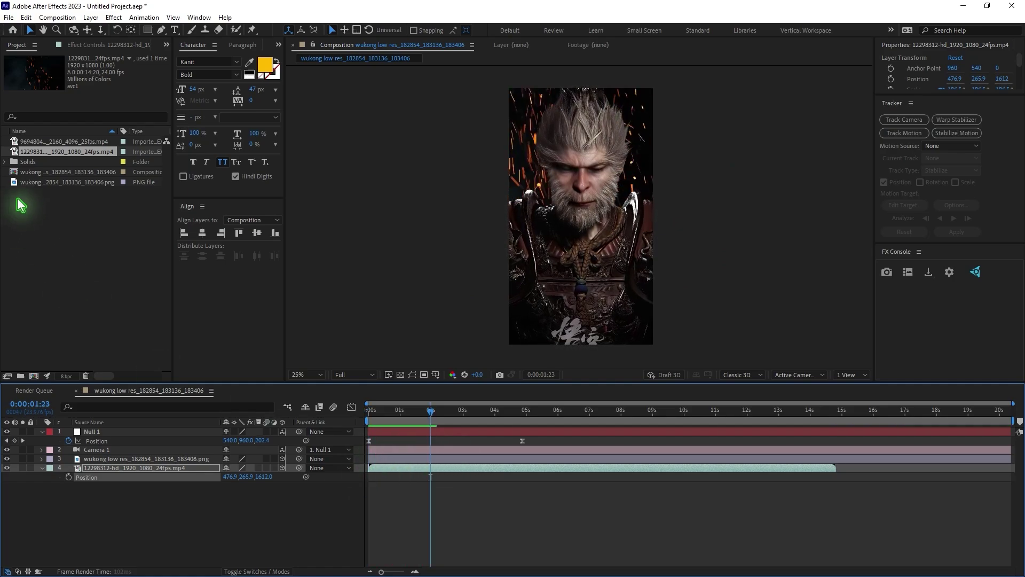
pyautogui.press('space')
# - Add the 9694804 smoke clip below the null as a 3D layer, with Z position -1293 and scale 27%
pyautogui.click(53, 142)
pyautogui.moveTo(60, 148); pyautogui.dragTo(173, 453)
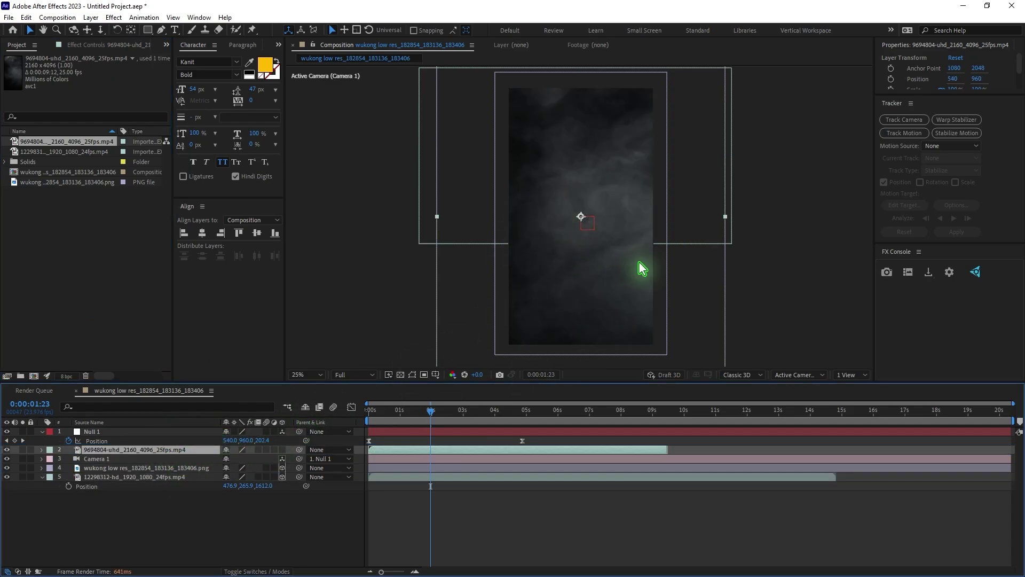
pyautogui.click(282, 450)
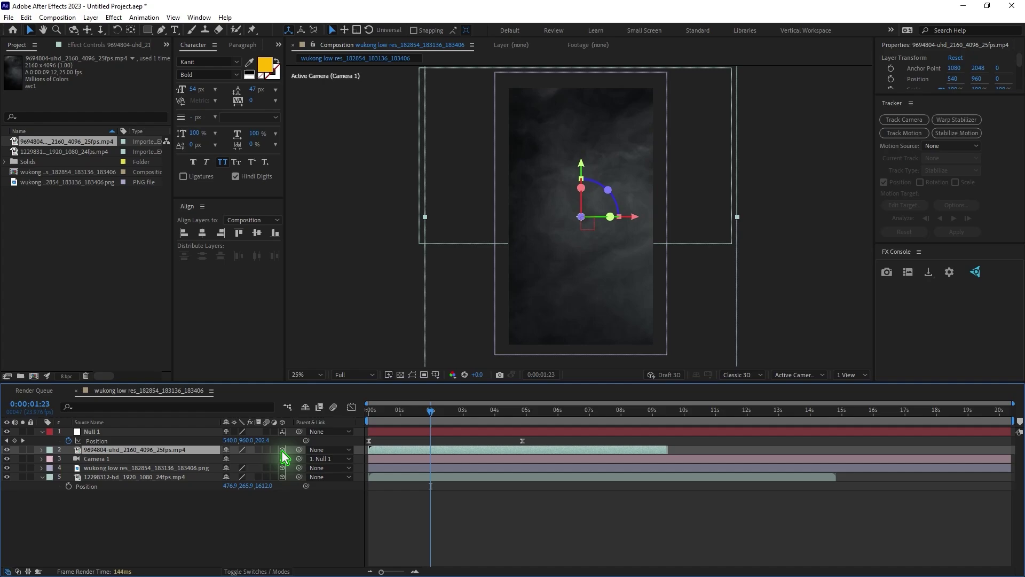
pyautogui.press('p')
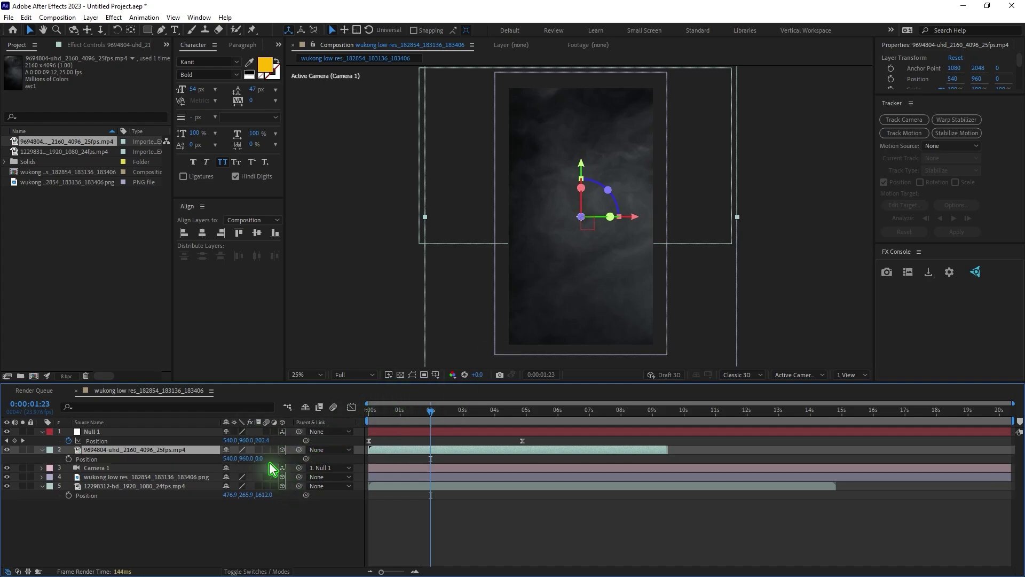
pyautogui.moveTo(262, 458); pyautogui.dragTo(204, 462)
pyautogui.press('s')
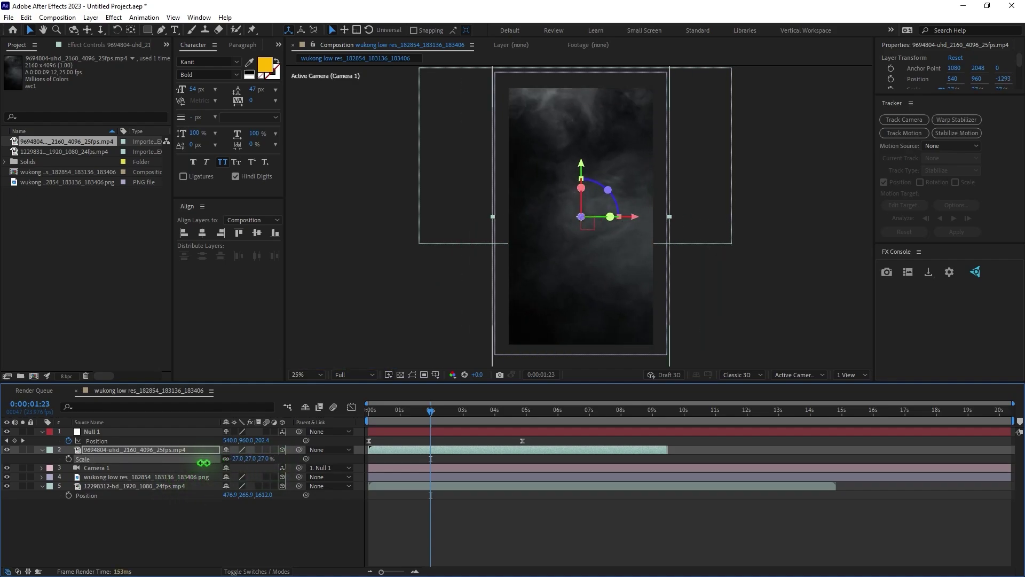
# - Set the smoke clip's blending mode to Screen and preview the composition from the start
pyautogui.click(246, 571)
pyautogui.click(237, 449)
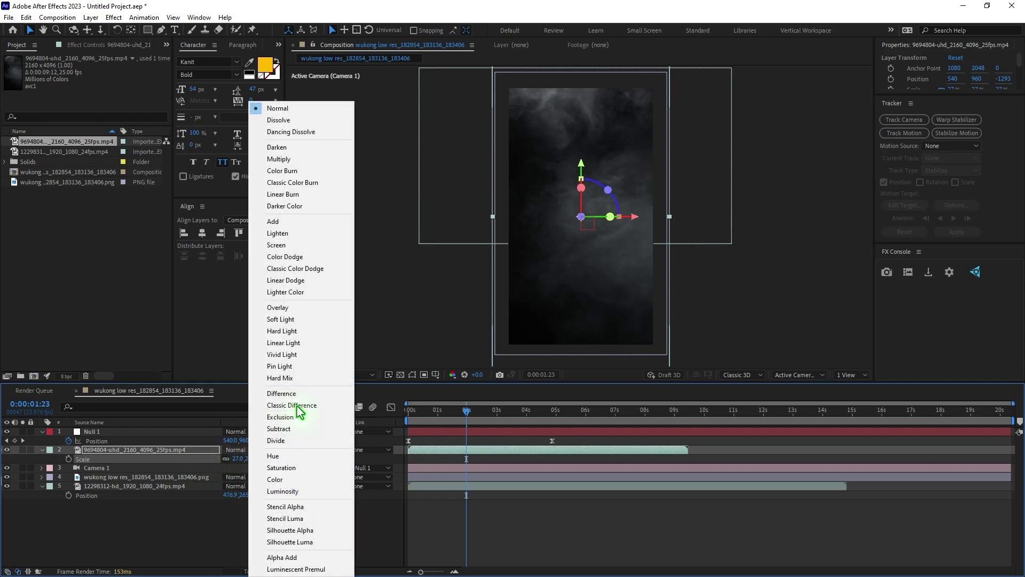
pyautogui.click(284, 252)
pyautogui.click(293, 532)
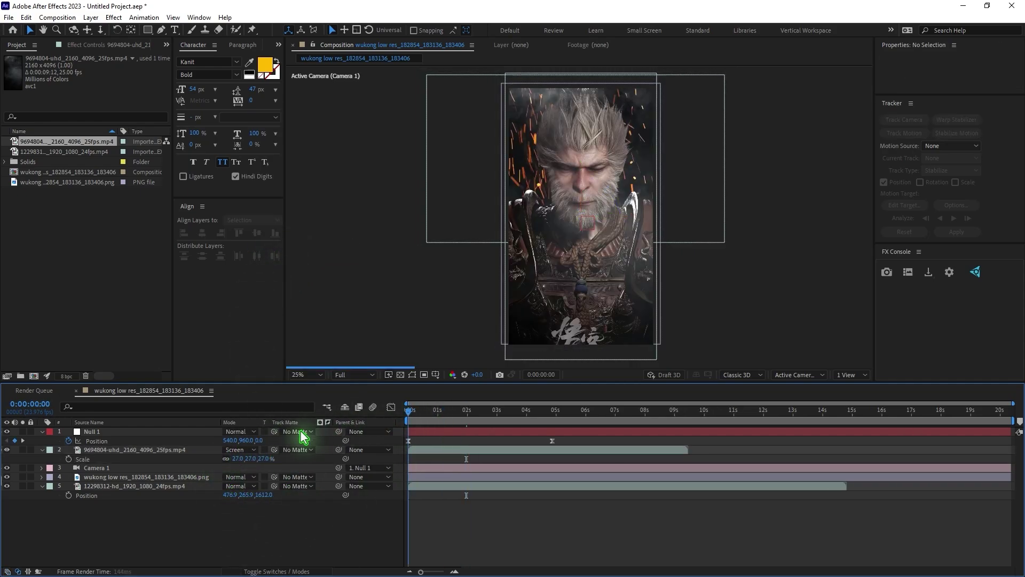
pyautogui.press('Home')
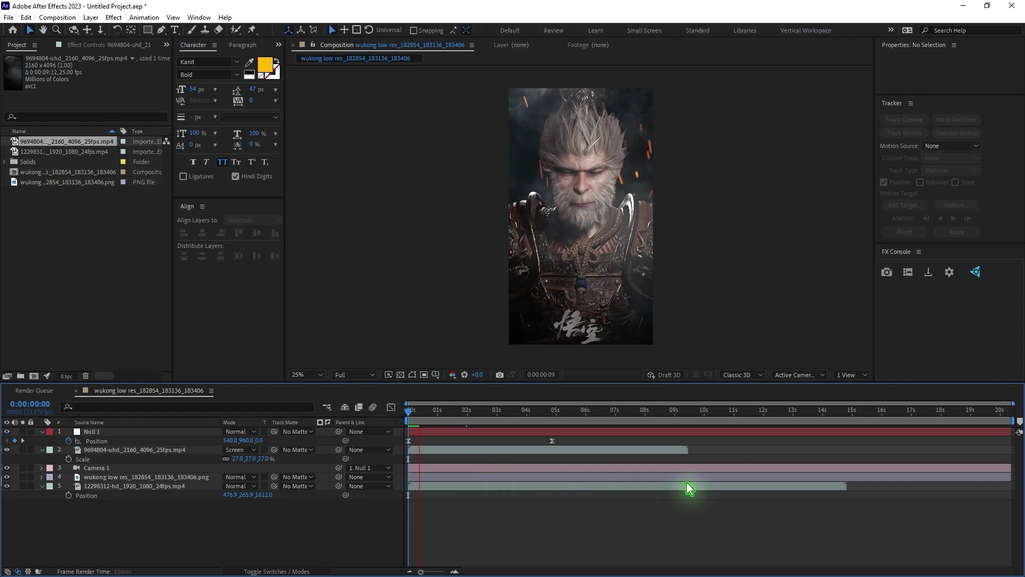
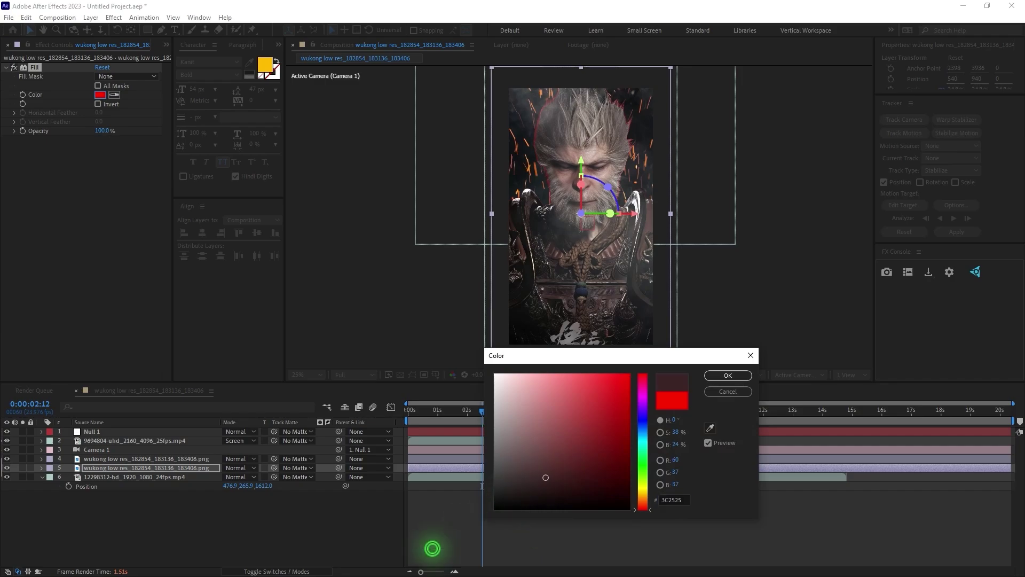
# - Set the Fill color of the lower Wukong copy to black and return to the start of the timeline
pyautogui.click(727, 375)
pyautogui.click(160, 537)
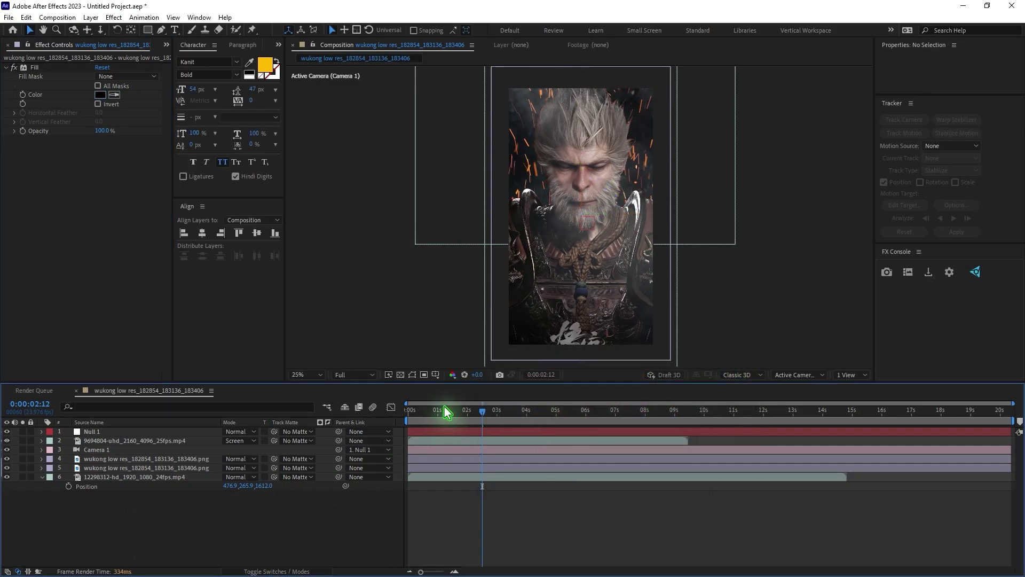
pyautogui.moveTo(482, 414); pyautogui.dragTo(409, 414)
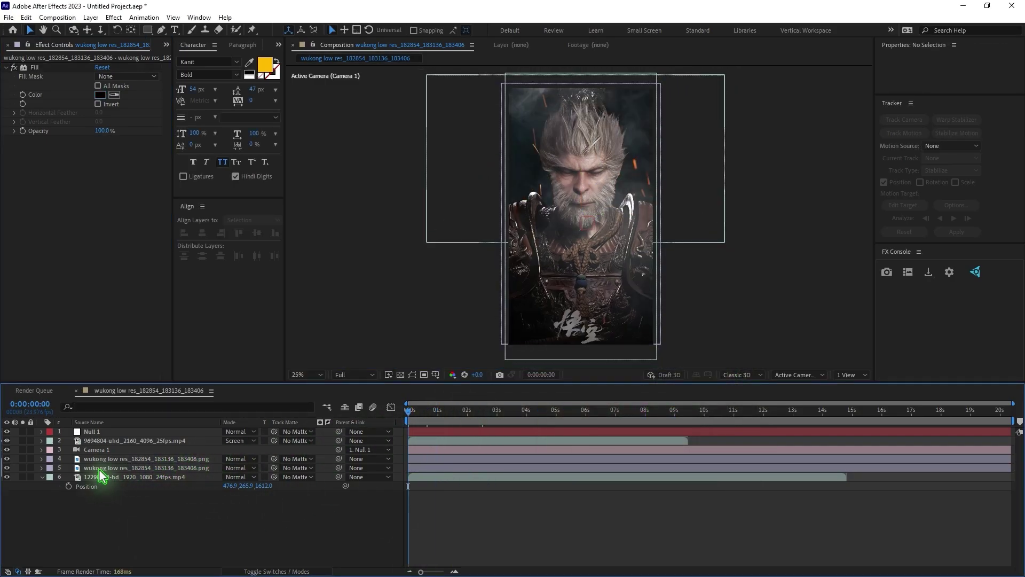
# - Start a Pen mask on the upper Wukong layer, from the hair tip along the face, over the shoulder and down beyond the frame
pyautogui.click(206, 459)
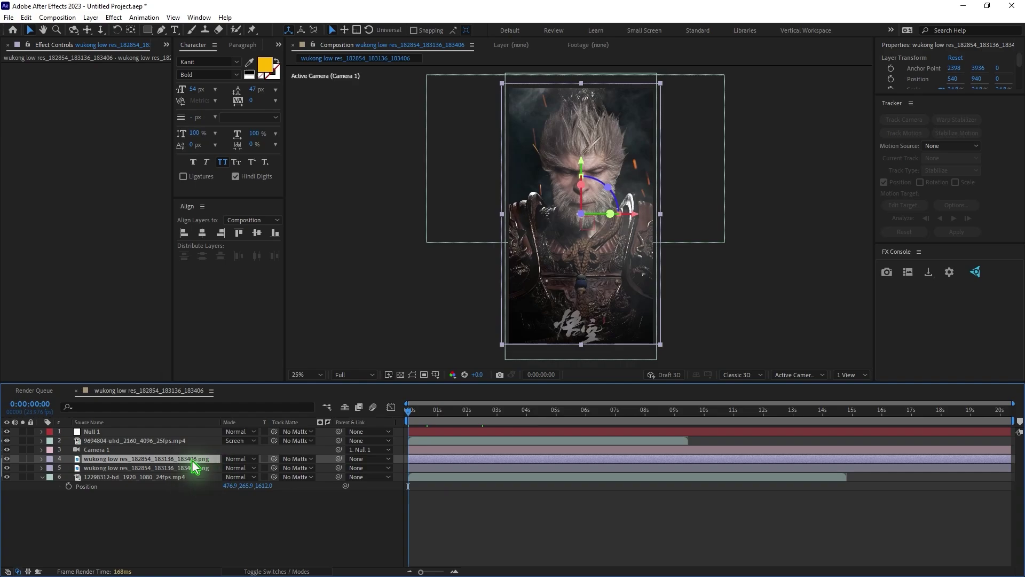
pyautogui.click(160, 30)
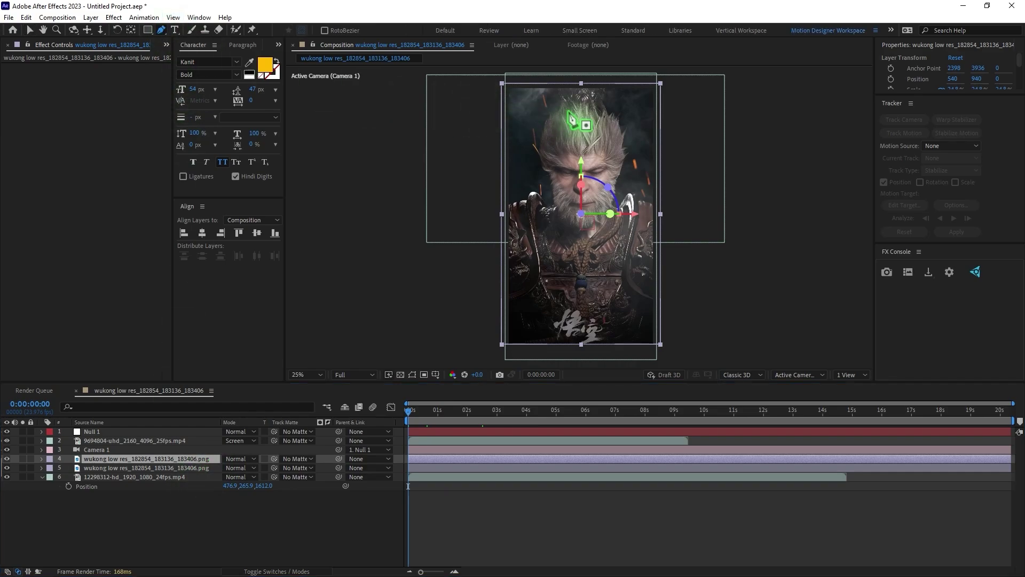
pyautogui.press('`')
pyautogui.press('.')
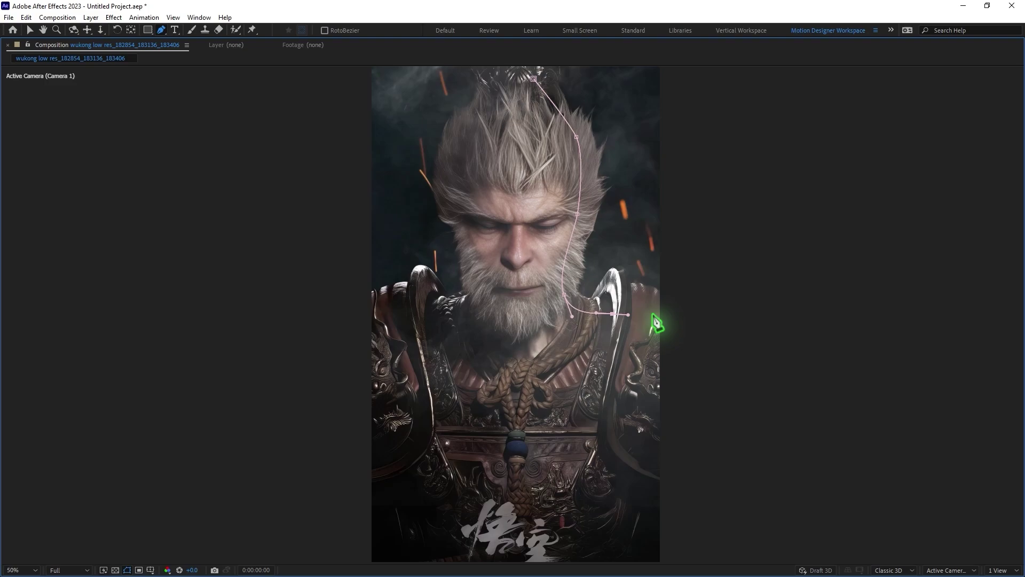
pyautogui.click(741, 337)
pyautogui.moveTo(771, 394); pyautogui.dragTo(758, 224)
pyautogui.keyDown('shift'); pyautogui.click(729, 486); pyautogui.keyUp('shift')
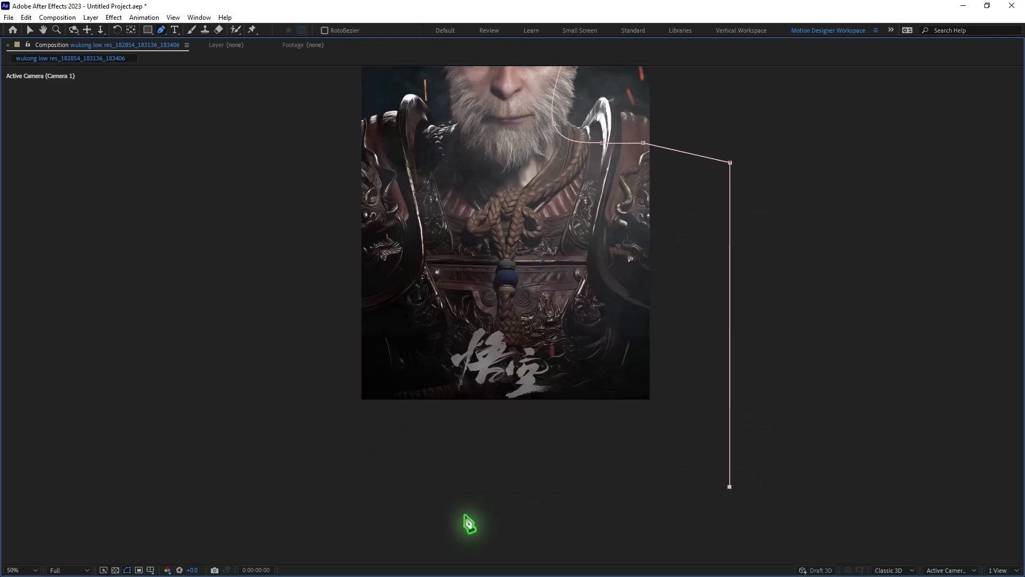
# - Continue the mask below the body, over the other shoulder and up the face, closing it at the hair tip
pyautogui.click(259, 500)
pyautogui.click(205, 223)
pyautogui.click(341, 149)
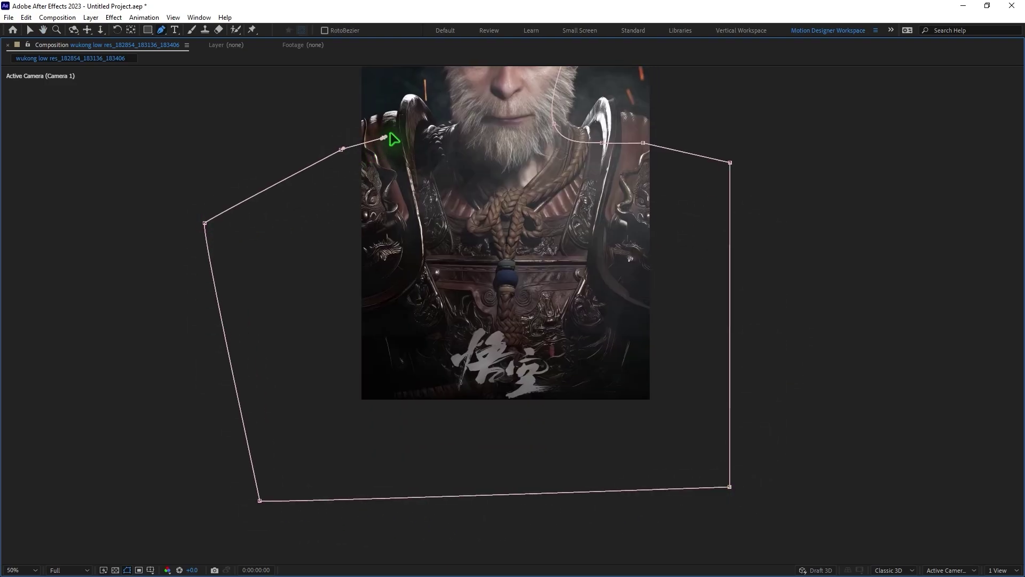
pyautogui.click(419, 127)
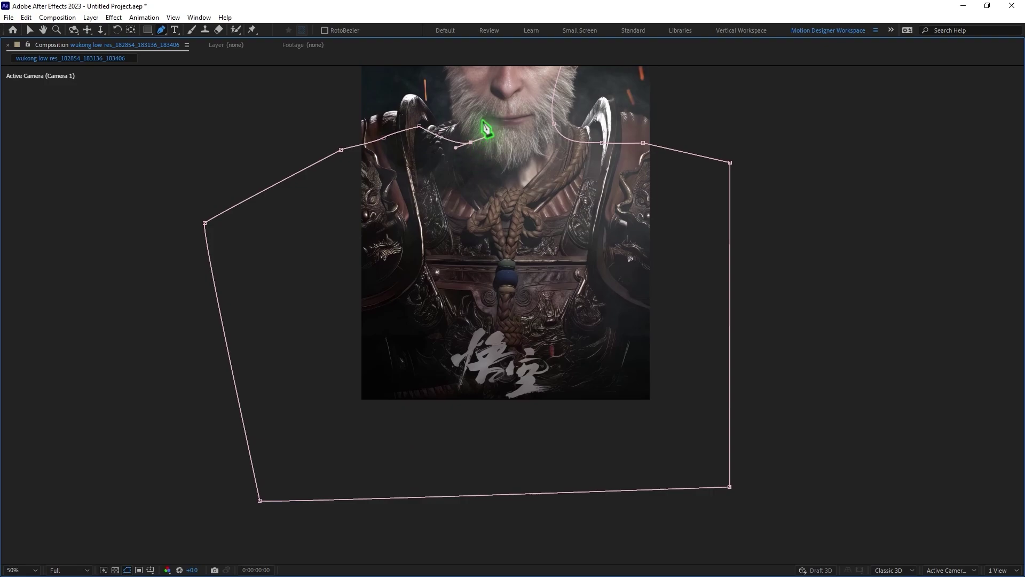
pyautogui.scroll(5, 474, 83)
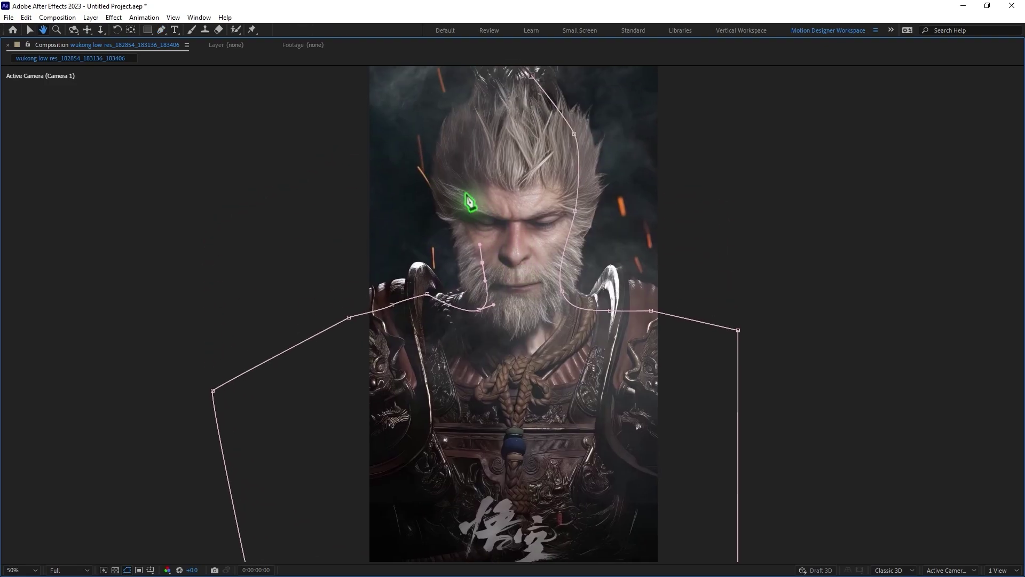
pyautogui.moveTo(458, 183); pyautogui.dragTo(454, 170)
pyautogui.moveTo(471, 109); pyautogui.dragTo(484, 95)
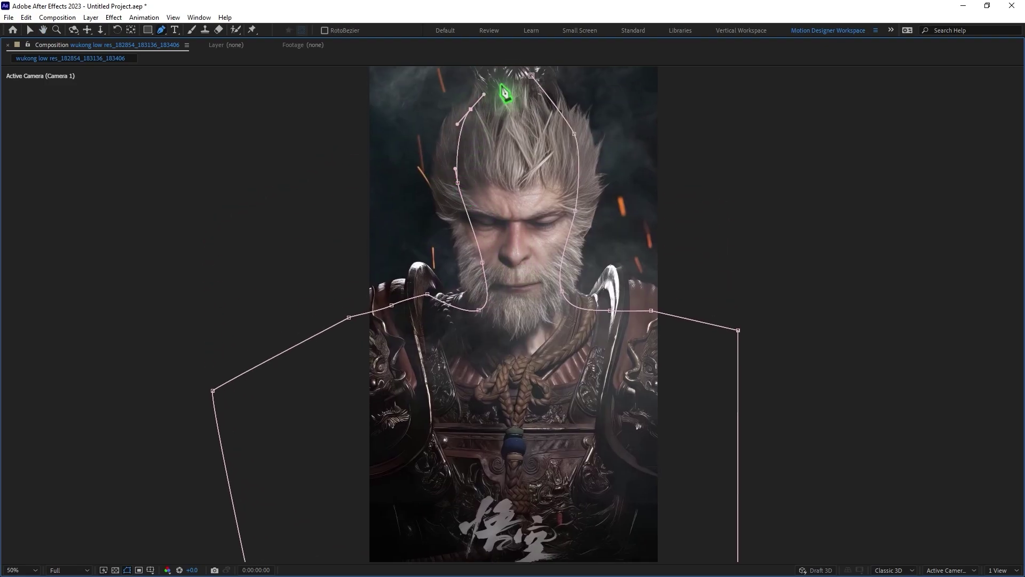
pyautogui.click(531, 76)
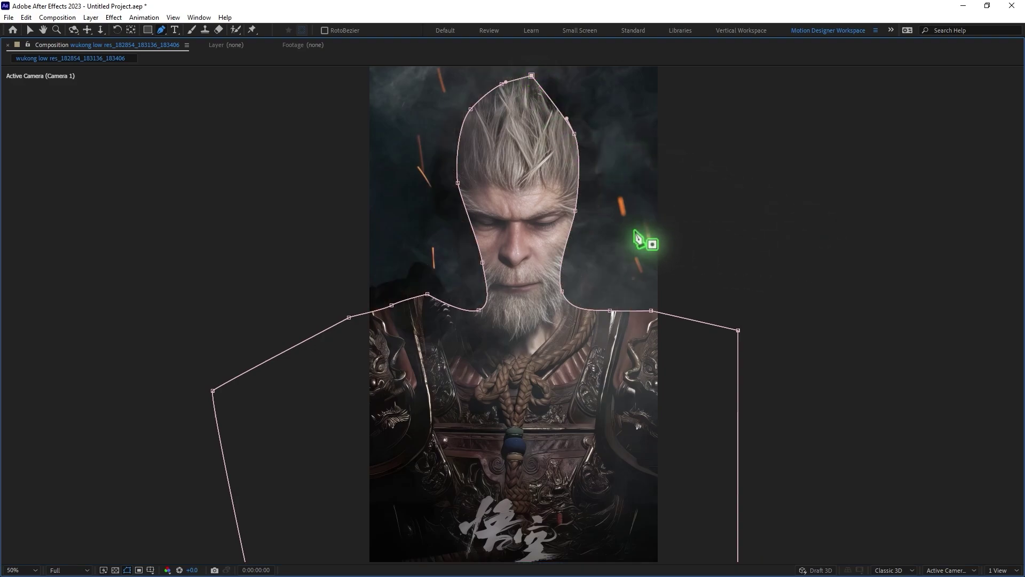
# - Feather the upper Wukong layer's mask by 135 pixels
pyautogui.press('`')
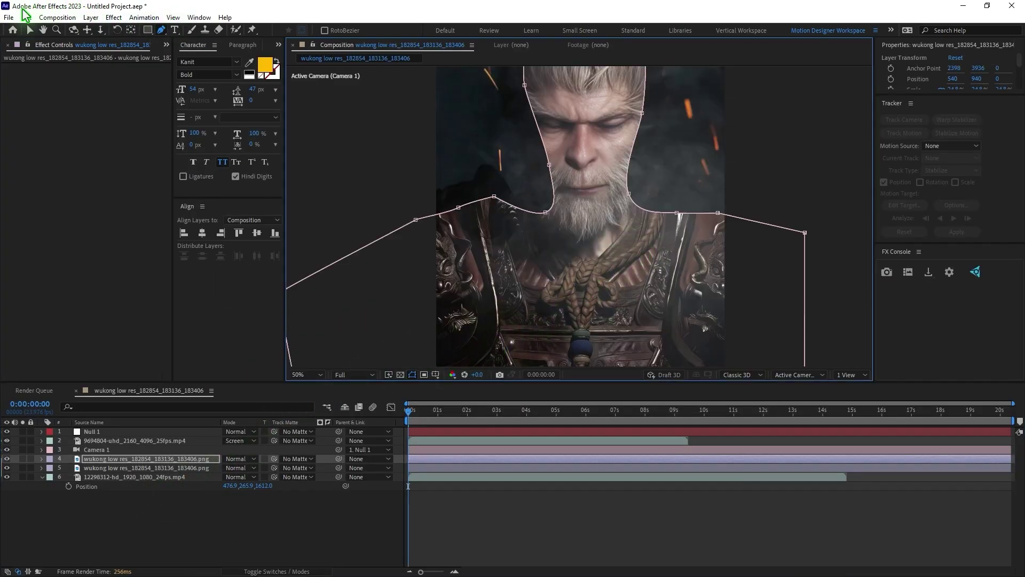
pyautogui.click(30, 31)
pyautogui.press('f')
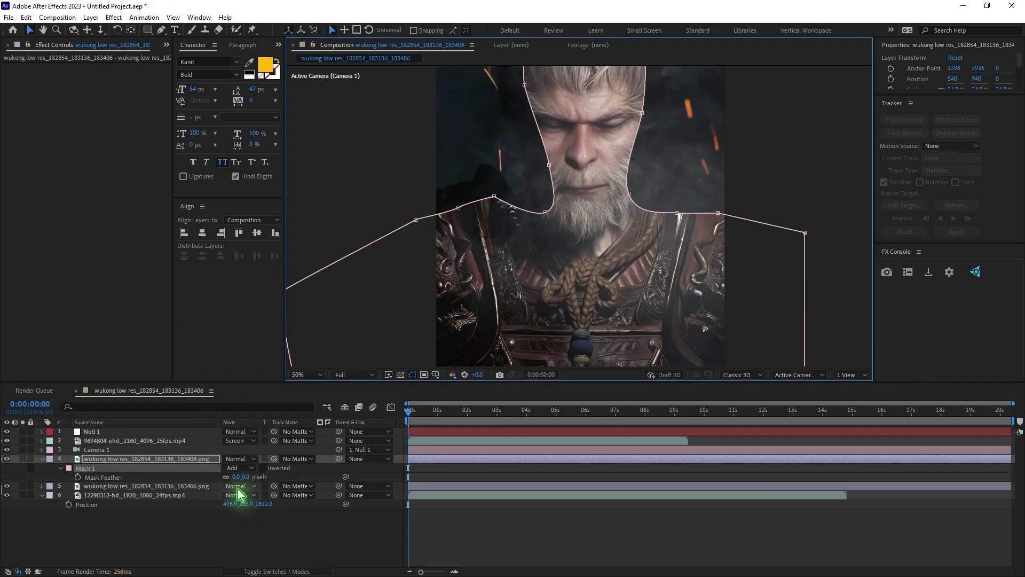
pyautogui.moveTo(237, 483); pyautogui.dragTo(256, 474)
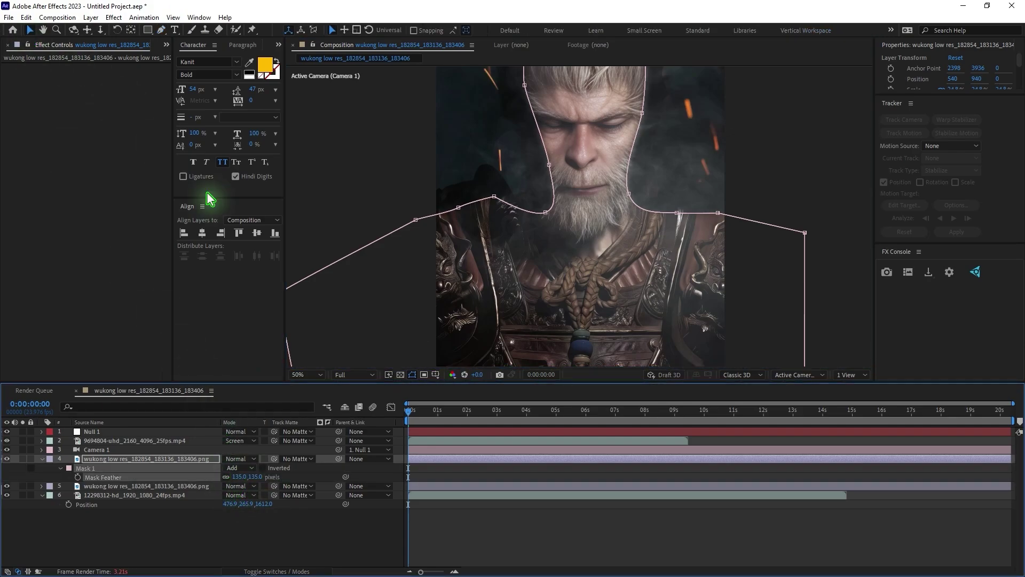
# - Set the mask expansion of the upper Wukong layer to 138 pixels
pyautogui.press('F2')
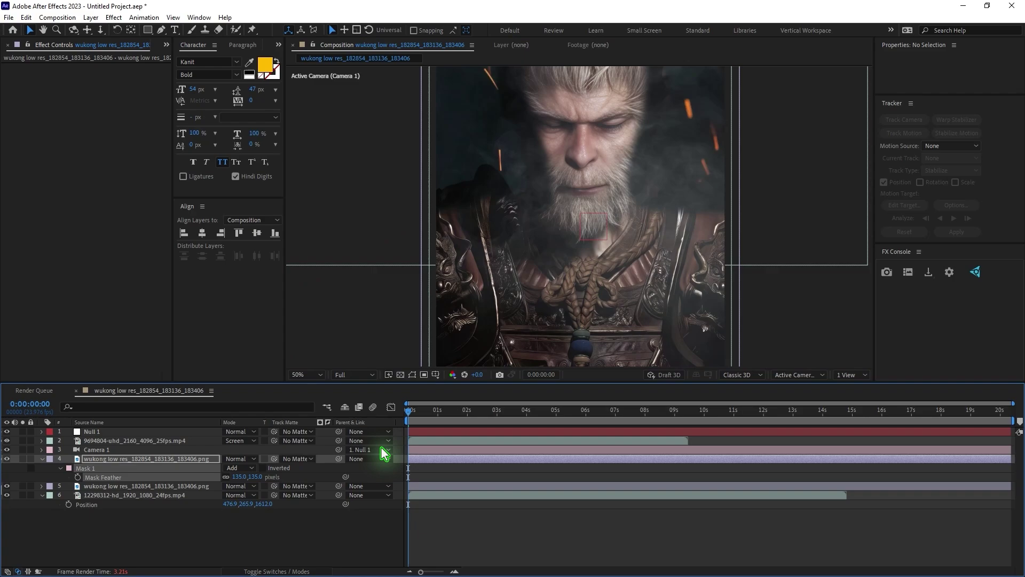
pyautogui.press(',')
pyautogui.press('.')
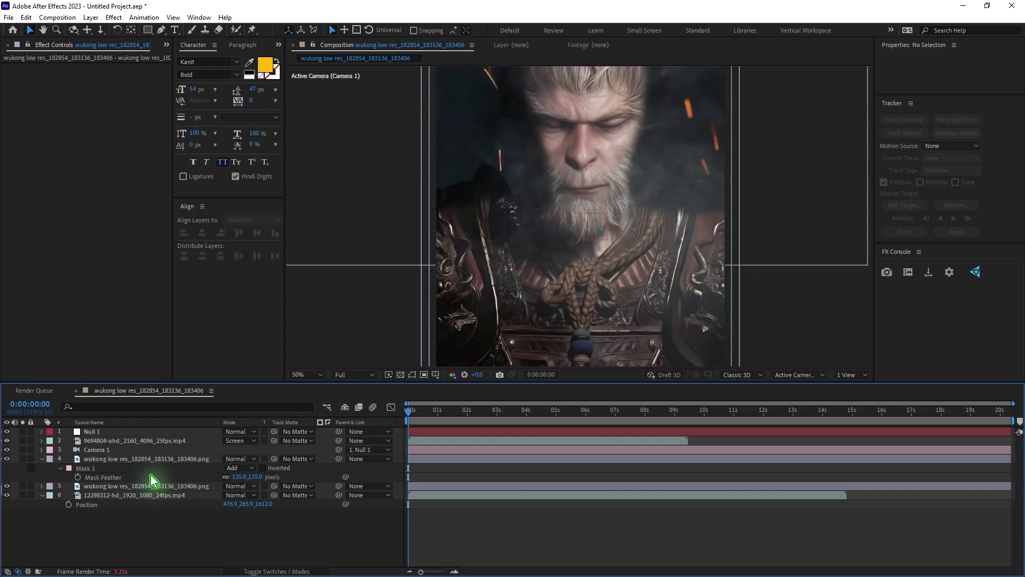
pyautogui.click(132, 460)
pyautogui.click(60, 467)
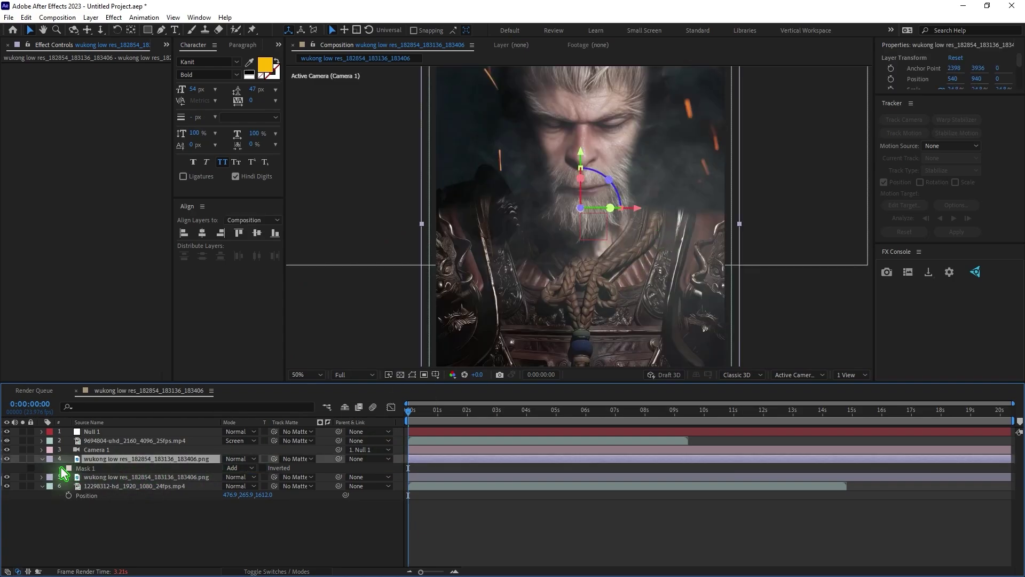
pyautogui.click(228, 505)
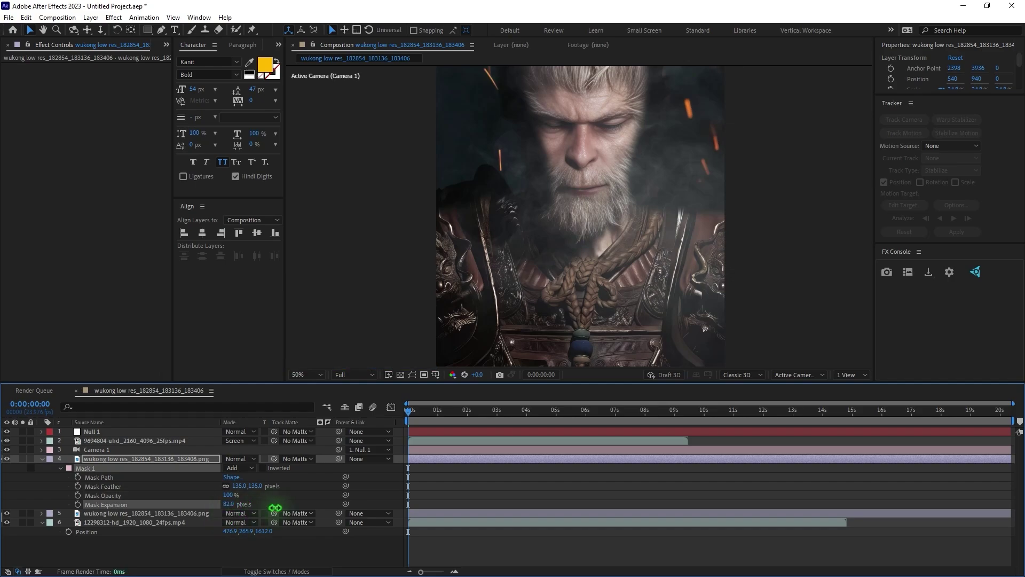
pyautogui.moveTo(275, 508); pyautogui.dragTo(259, 522)
pyautogui.scroll(-2, 622, 214)
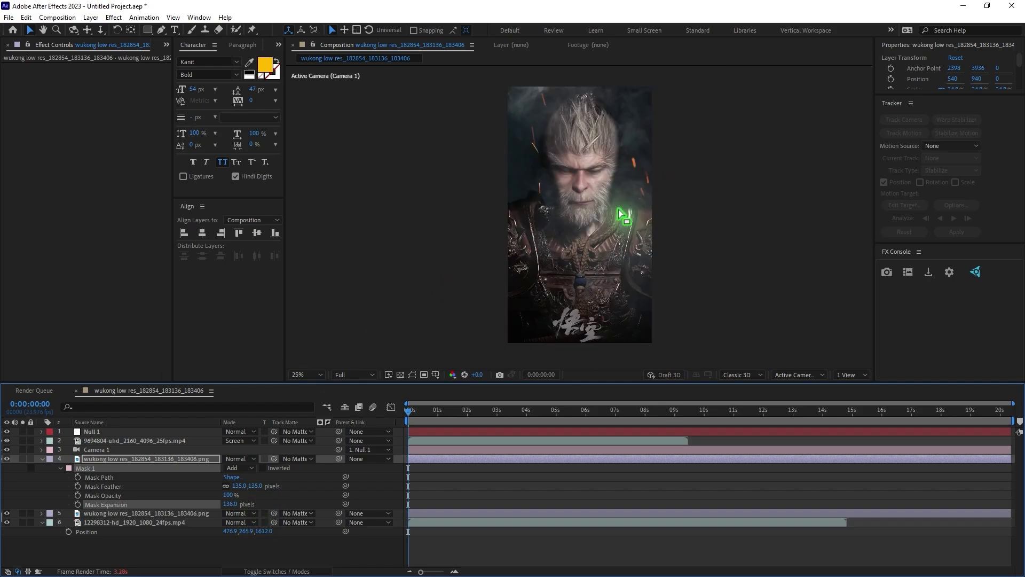
pyautogui.scroll(2, 622, 214)
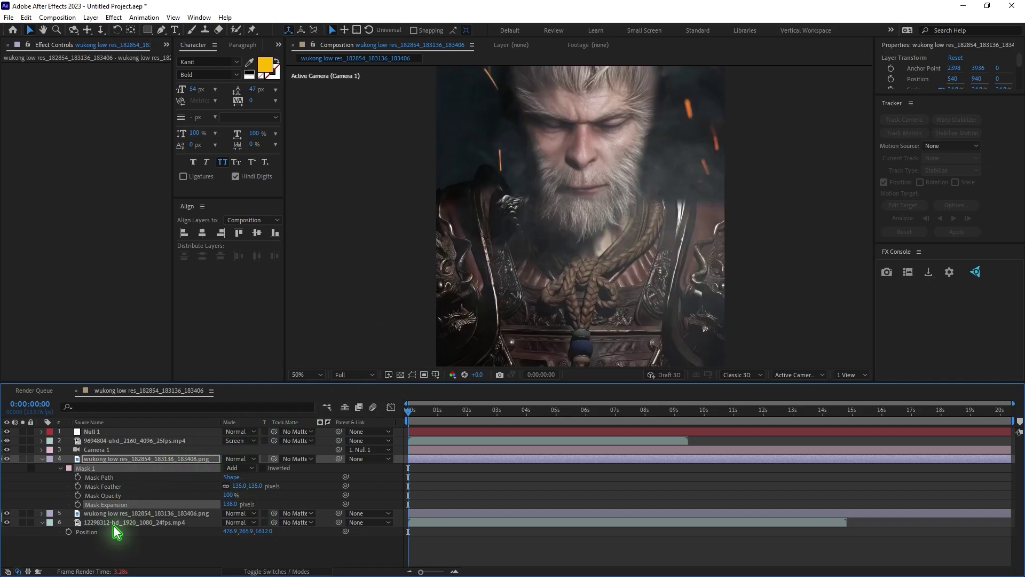
# - Set the opacity of the lower black-filled Wukong copy to 50% and preview the animation
pyautogui.hotkey('ctrl', 'Down')
pyautogui.press('t')
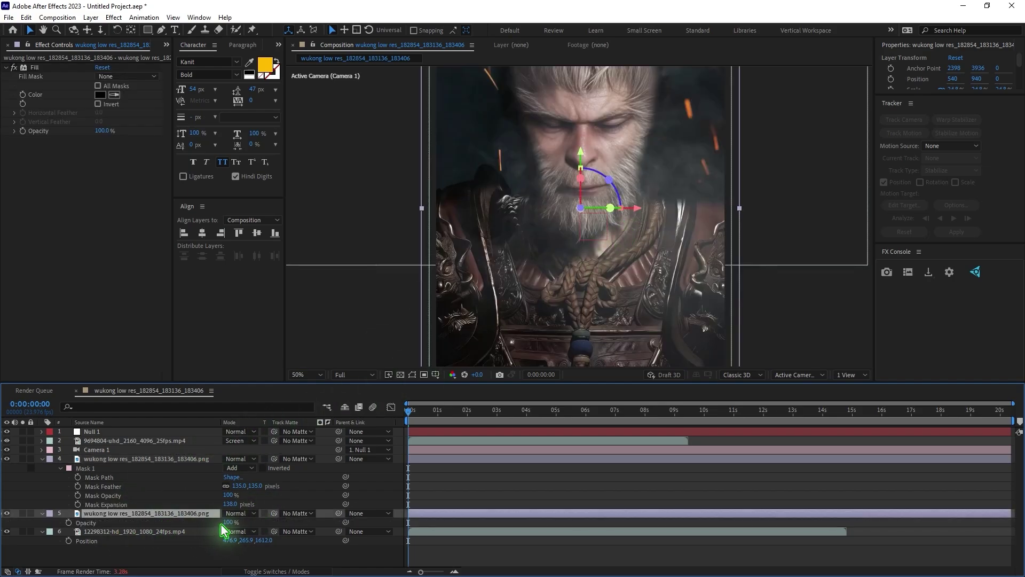
pyautogui.press('Return')
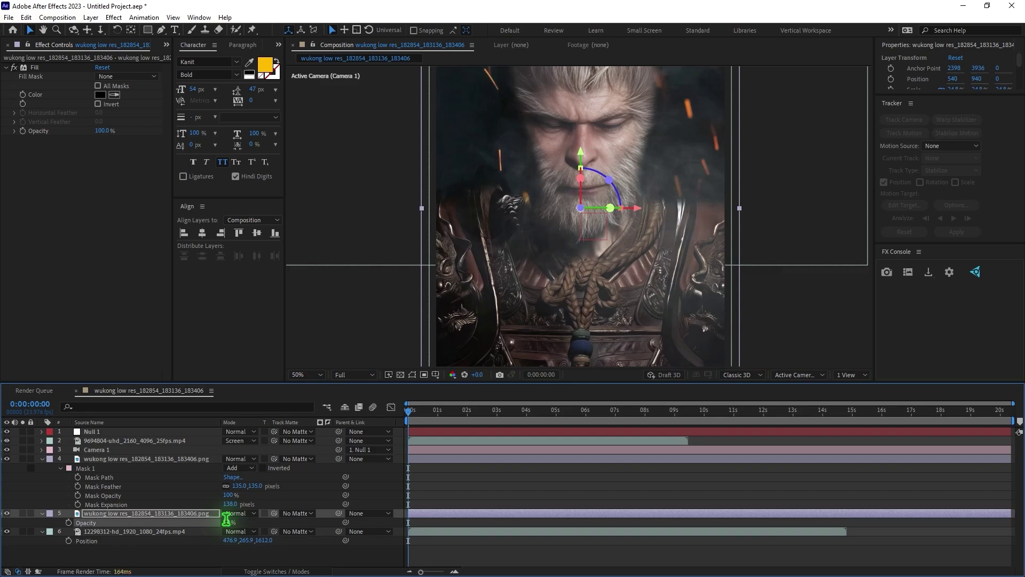
pyautogui.click(42, 458)
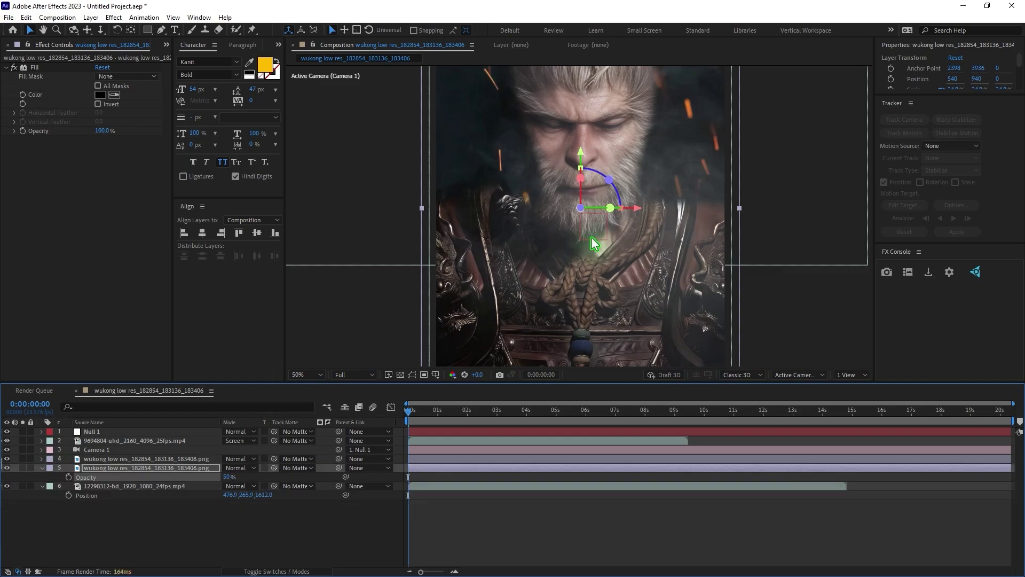
pyautogui.scroll(-2, 591, 236)
pyautogui.click(554, 510)
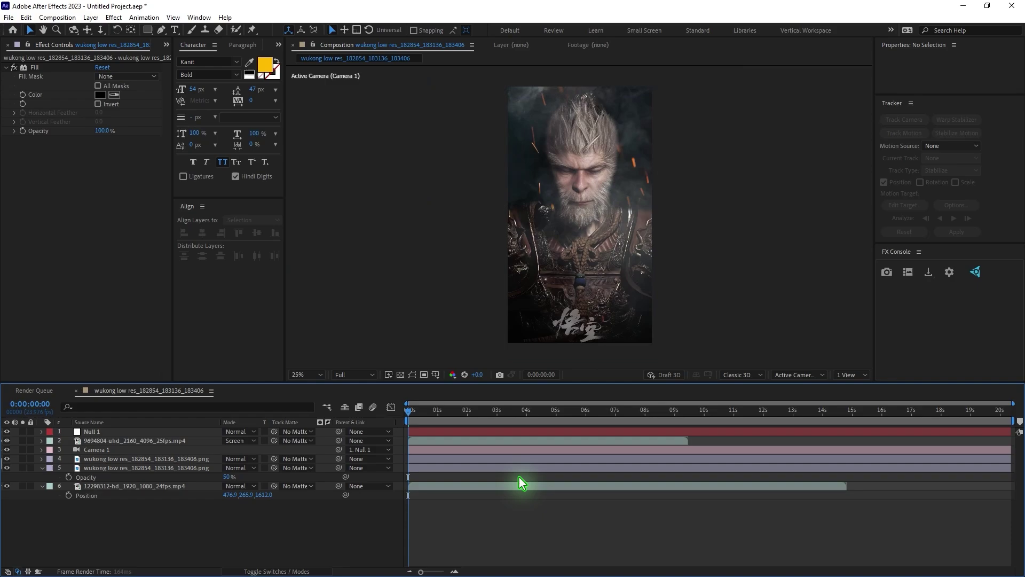
pyautogui.press('space')
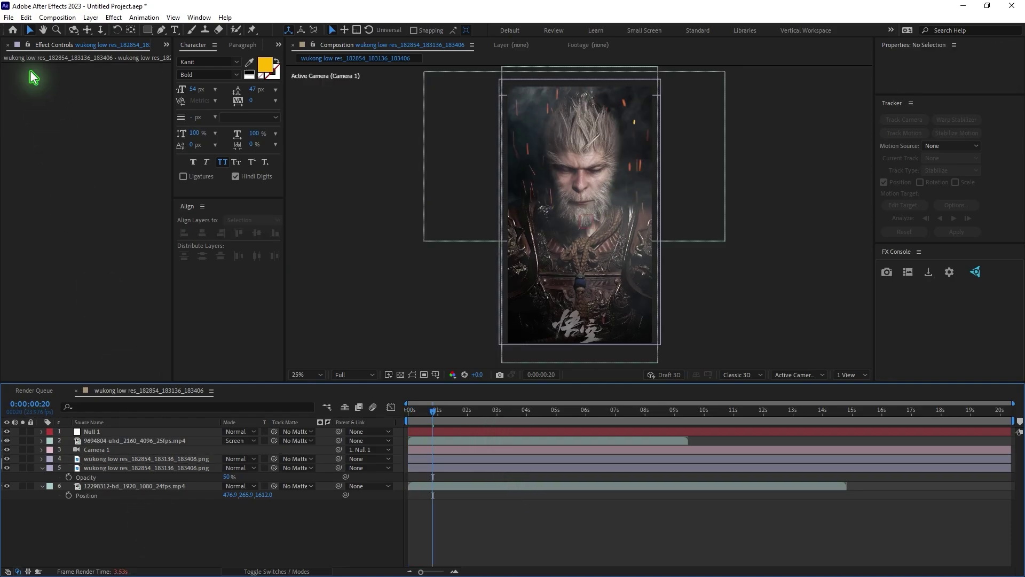
# - Import wukong eyes.png into the project and check the image in the footage viewer
pyautogui.click(165, 50)
pyautogui.click(185, 60)
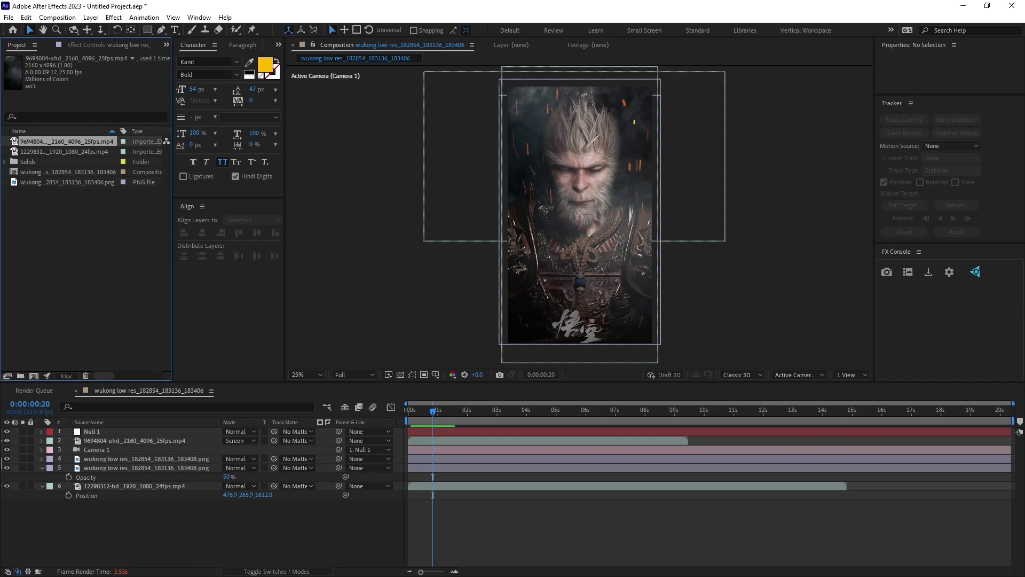
pyautogui.moveTo(0, 299); pyautogui.dragTo(46, 285)
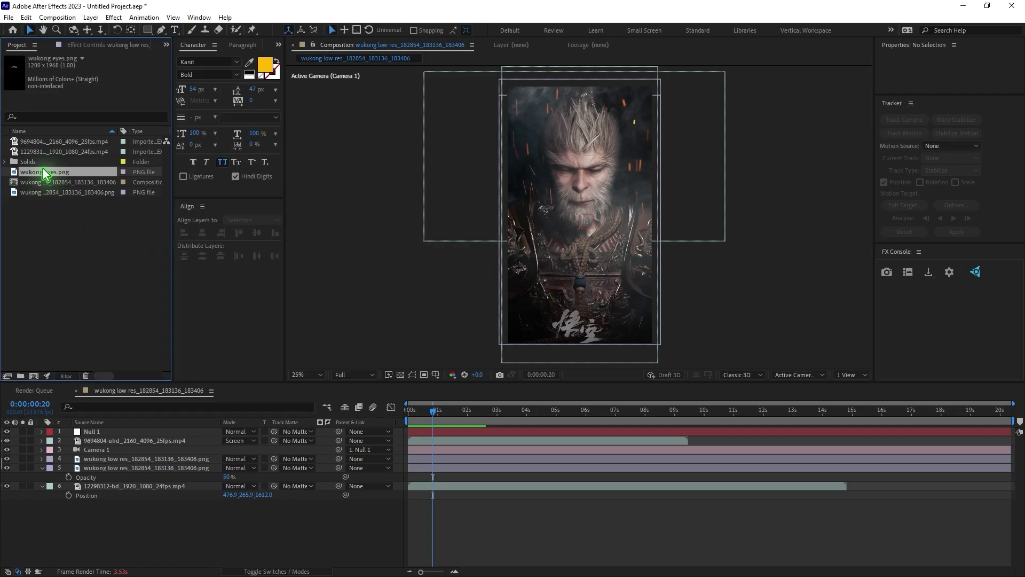
pyautogui.doubleClick(38, 173)
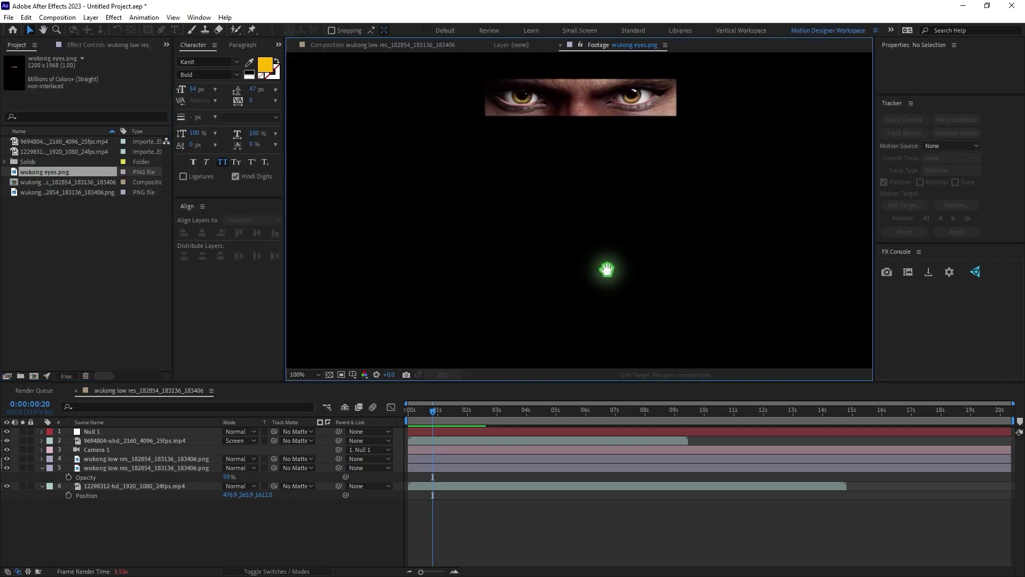
pyautogui.press(',')
pyautogui.press(',')
pyautogui.press(',')
pyautogui.press(',')
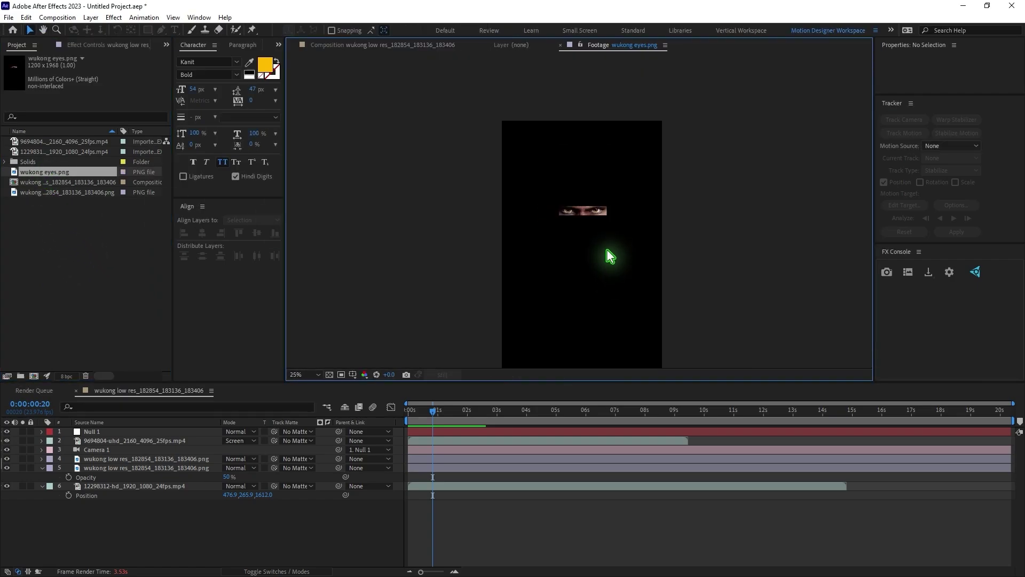
pyautogui.click(559, 44)
# - Place wukong eyes.png directly above the upper Wukong layer and make it a 3D layer
pyautogui.moveTo(55, 174); pyautogui.dragTo(152, 458)
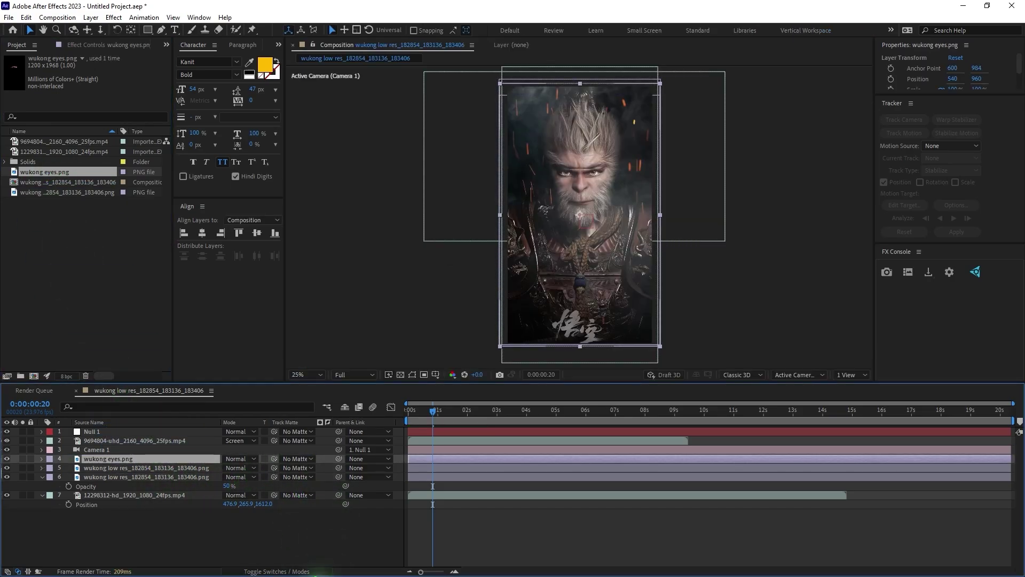
pyautogui.click(303, 571)
pyautogui.click(282, 458)
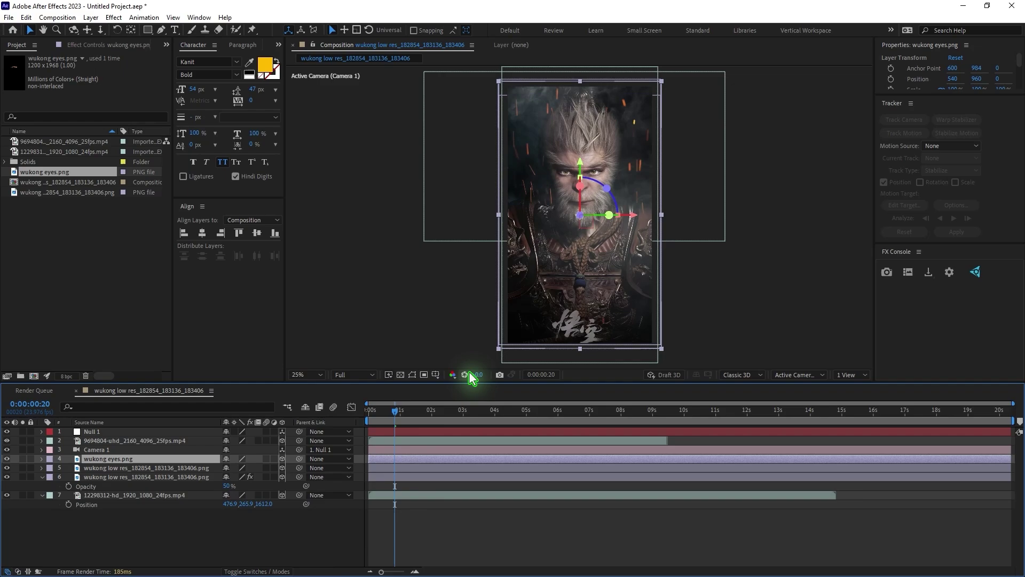
# - Align the open eyes with Wukong's face by moving the wukong eyes layer to about 541, 940.3
pyautogui.scroll(2, 578, 235)
pyautogui.scroll(2, 590, 160)
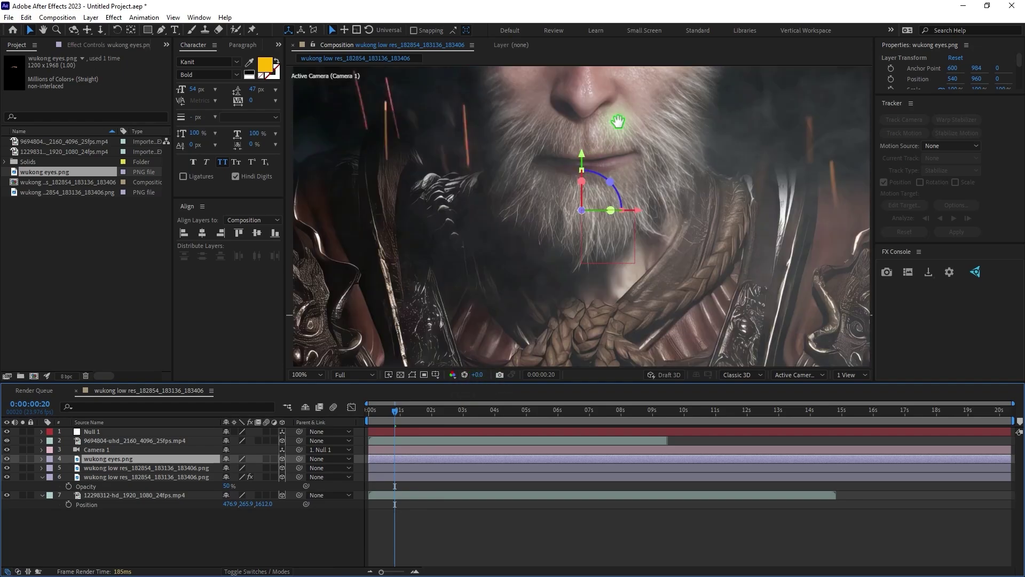
pyautogui.moveTo(608, 153); pyautogui.dragTo(620, 149)
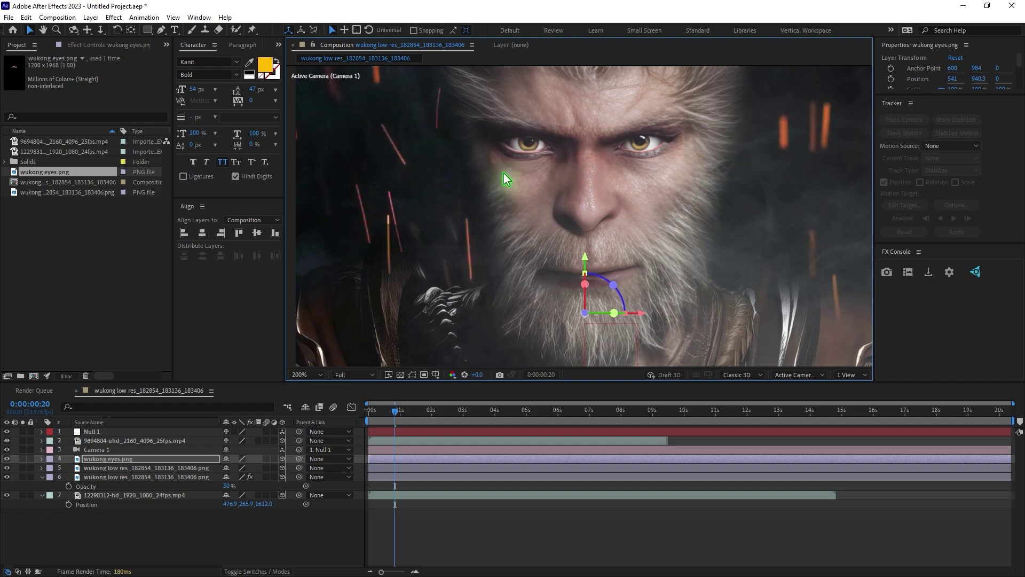
# - Draw a closed Pen mask on the wukong eyes layer around the cheek area beneath the eye on the image's left side
pyautogui.scroll(2, 523, 163)
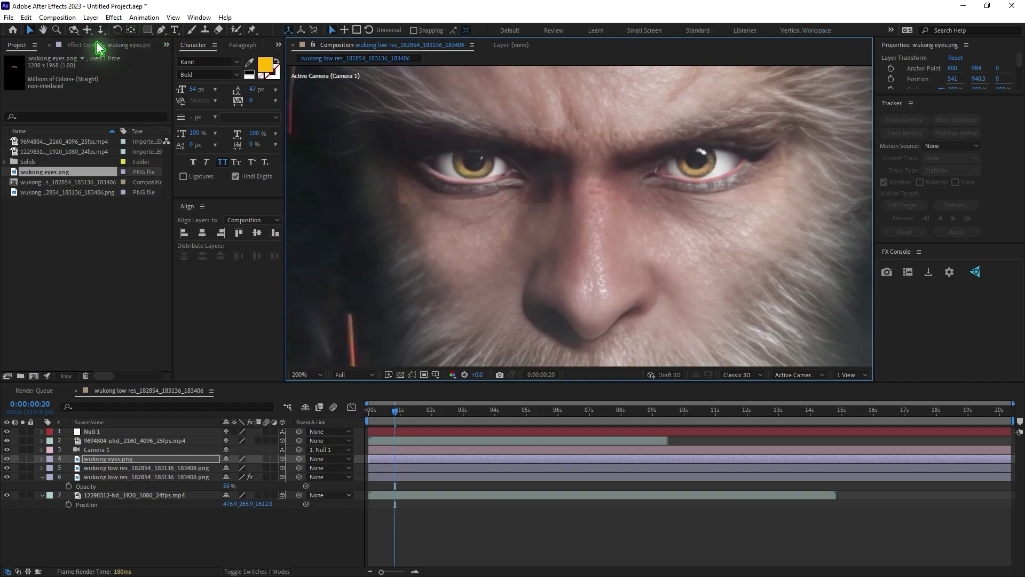
pyautogui.press('v')
pyautogui.click(161, 31)
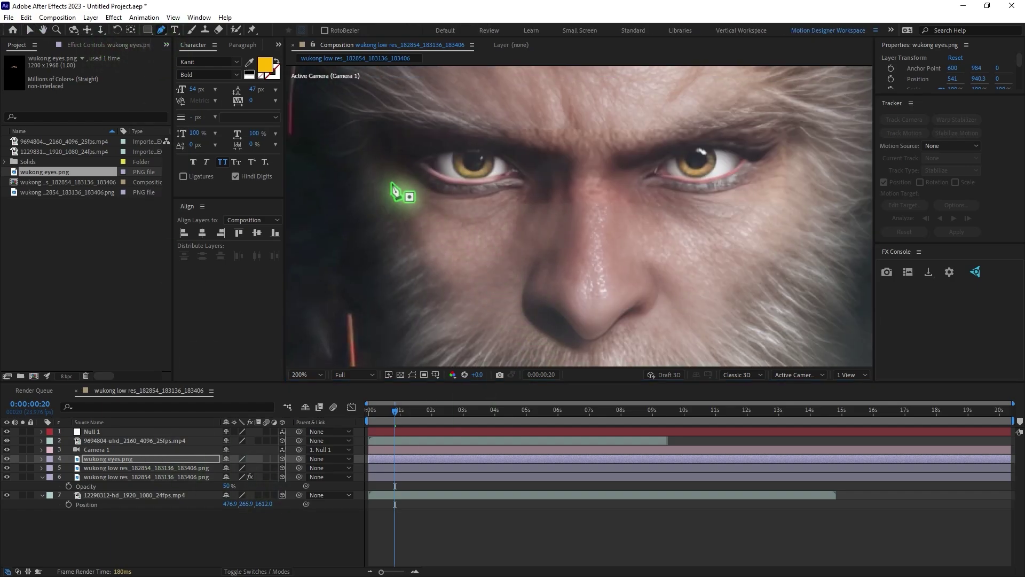
pyautogui.click(391, 165)
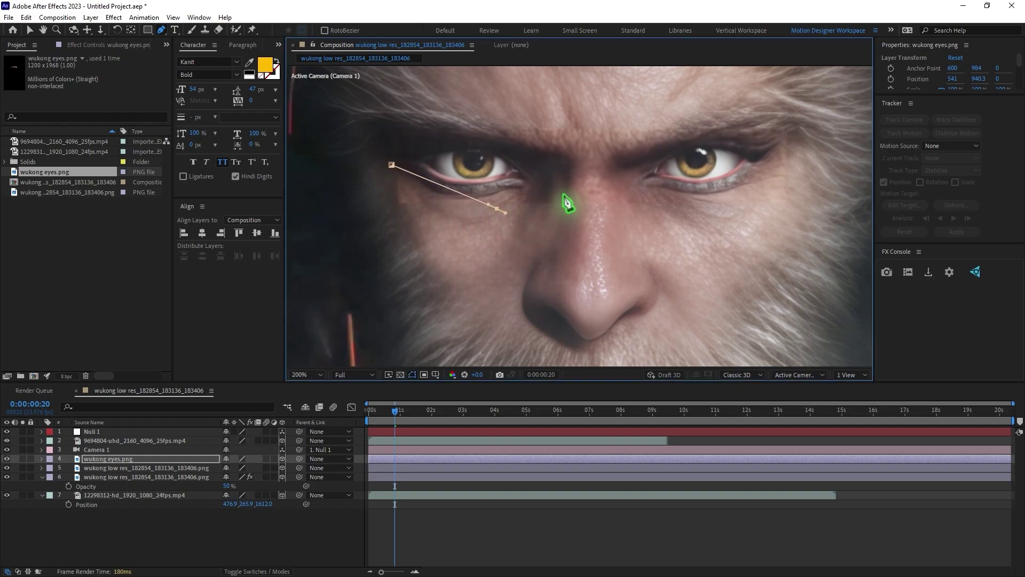
pyautogui.moveTo(463, 259); pyautogui.dragTo(438, 256)
pyautogui.moveTo(337, 219); pyautogui.dragTo(376, 167)
pyautogui.click(391, 165)
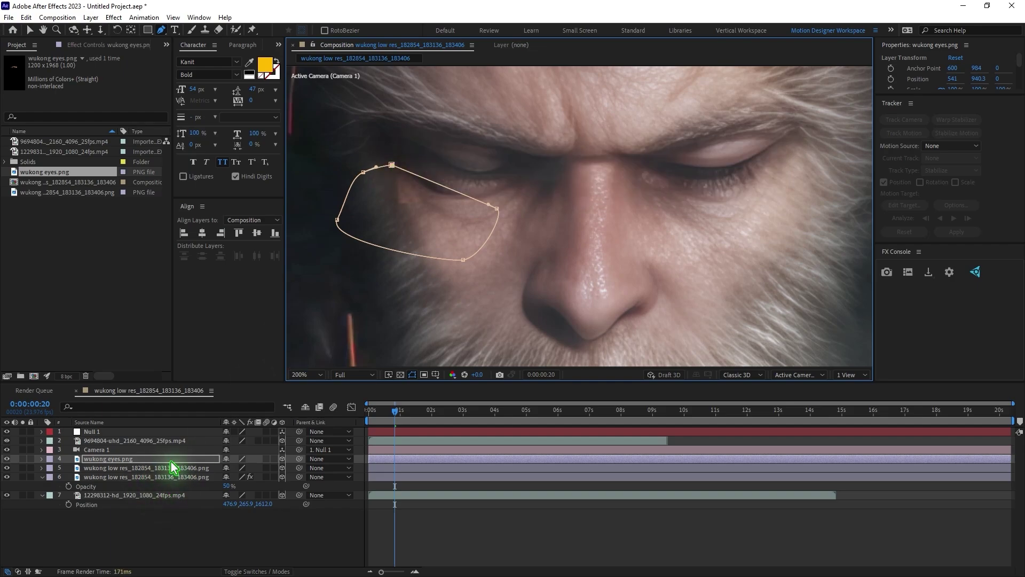
# - Set the wukong eyes layer's mask mode to Subtract and feather the mask by 20 pixels
pyautogui.press('m')
pyautogui.click(238, 468)
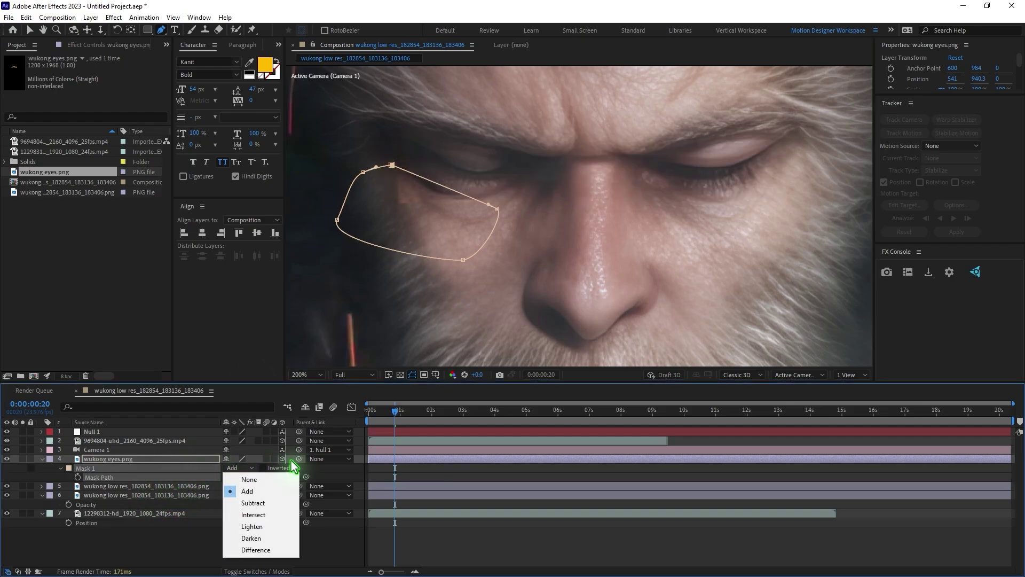
pyautogui.click(260, 505)
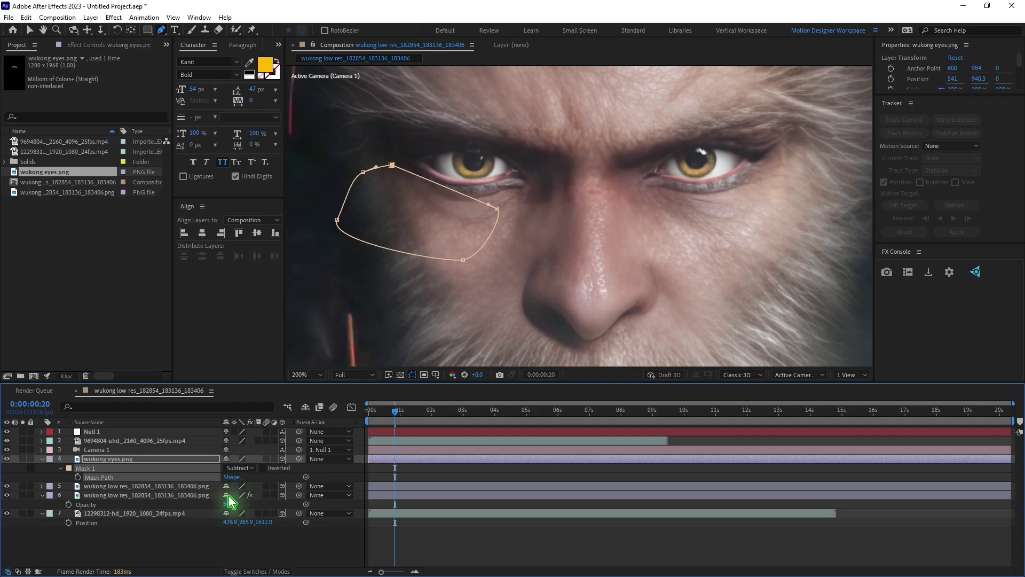
pyautogui.press('f')
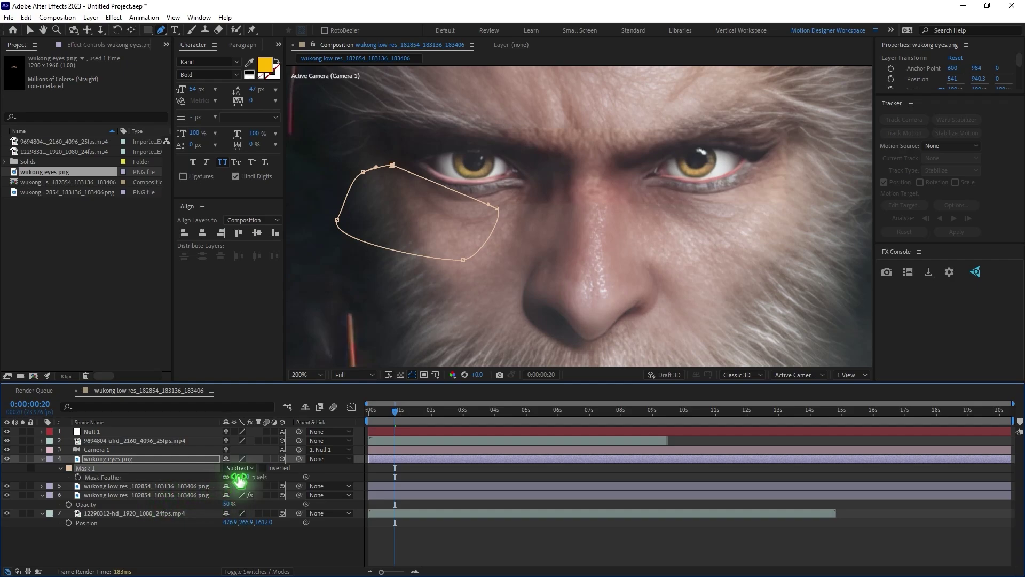
pyautogui.moveTo(241, 476); pyautogui.dragTo(238, 476)
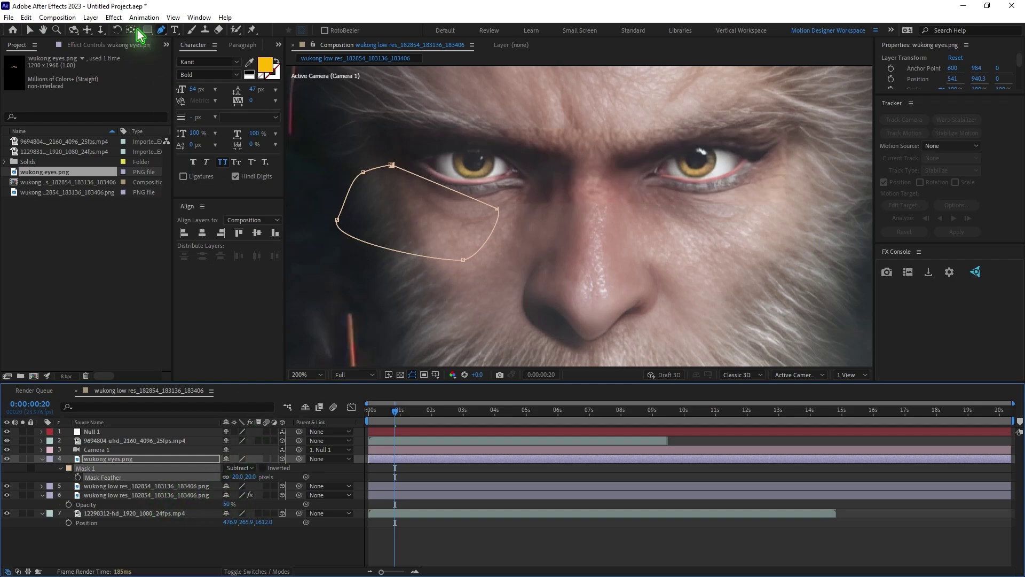
pyautogui.click(30, 30)
pyautogui.scroll(-2, 579, 222)
pyautogui.scroll(-2, 582, 224)
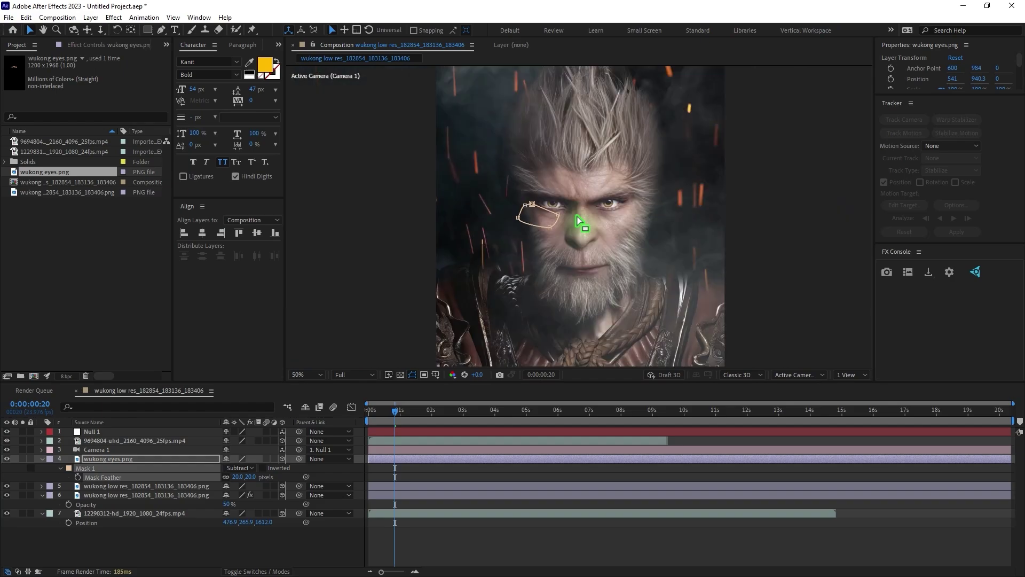
pyautogui.click(557, 547)
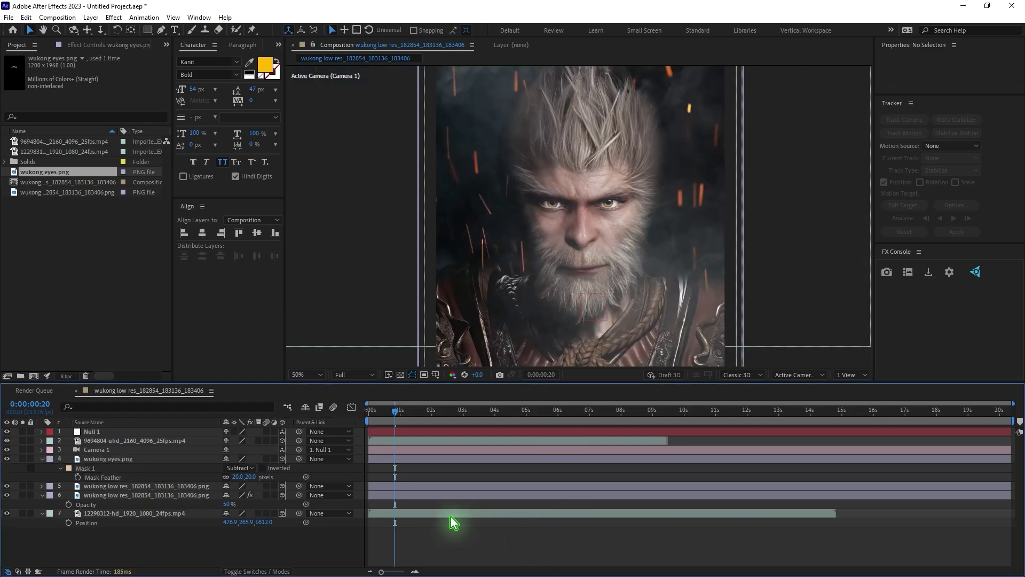
# - Shift the wukong eyes layer in time so it starts at about 0:00:03:05, and scrub across the eye opening
pyautogui.click(389, 459)
pyautogui.moveTo(386, 459); pyautogui.dragTo(541, 459)
pyautogui.press('space')
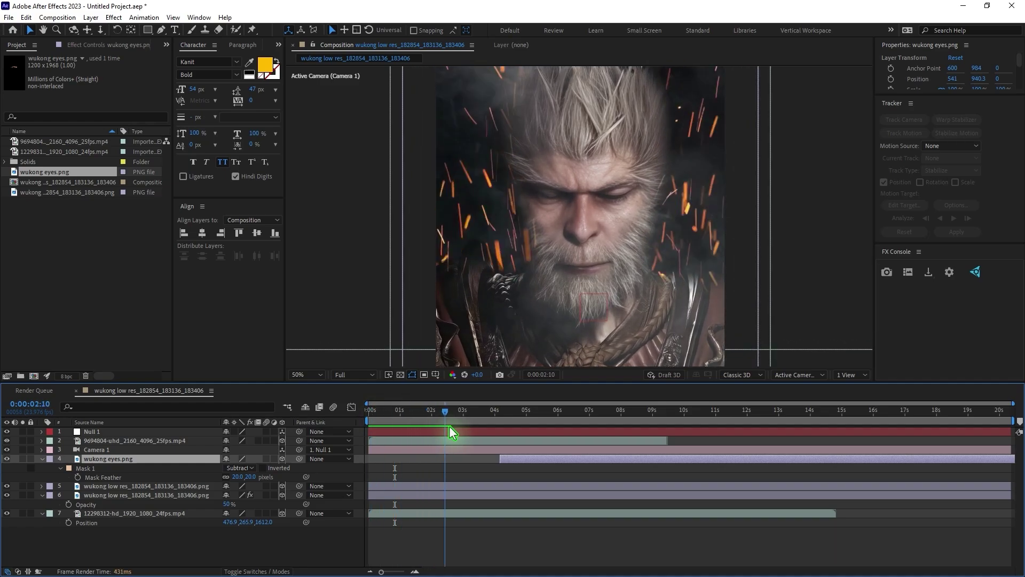
pyautogui.press('space')
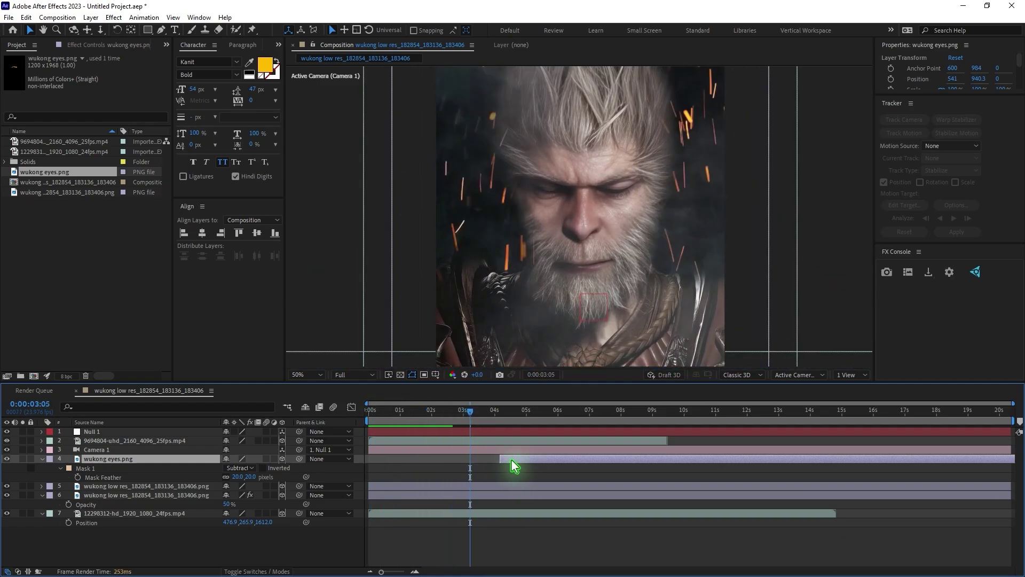
pyautogui.moveTo(512, 459); pyautogui.dragTo(491, 457)
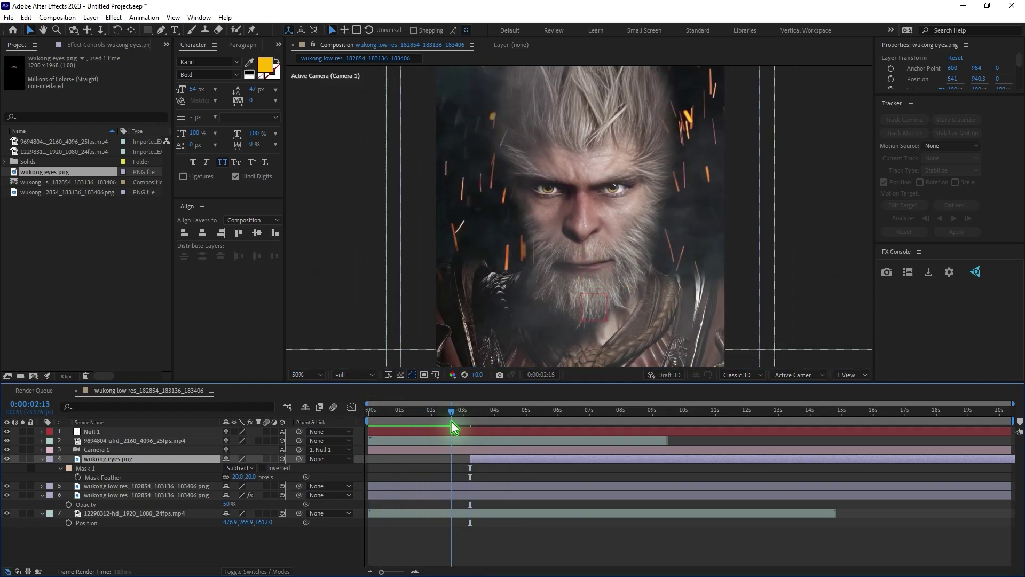
pyautogui.moveTo(450, 424); pyautogui.dragTo(488, 430)
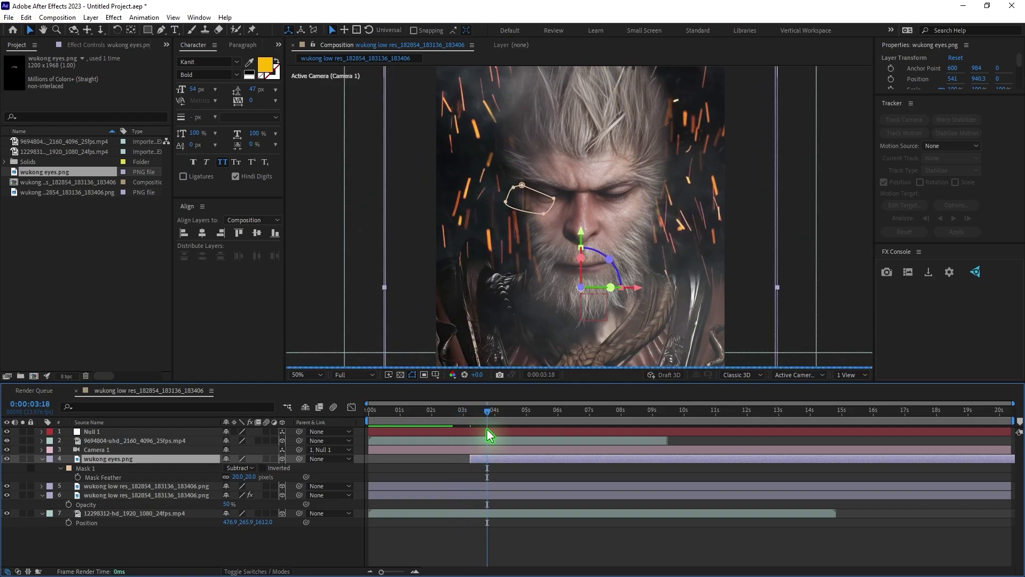
pyautogui.scroll(-2, 542, 219)
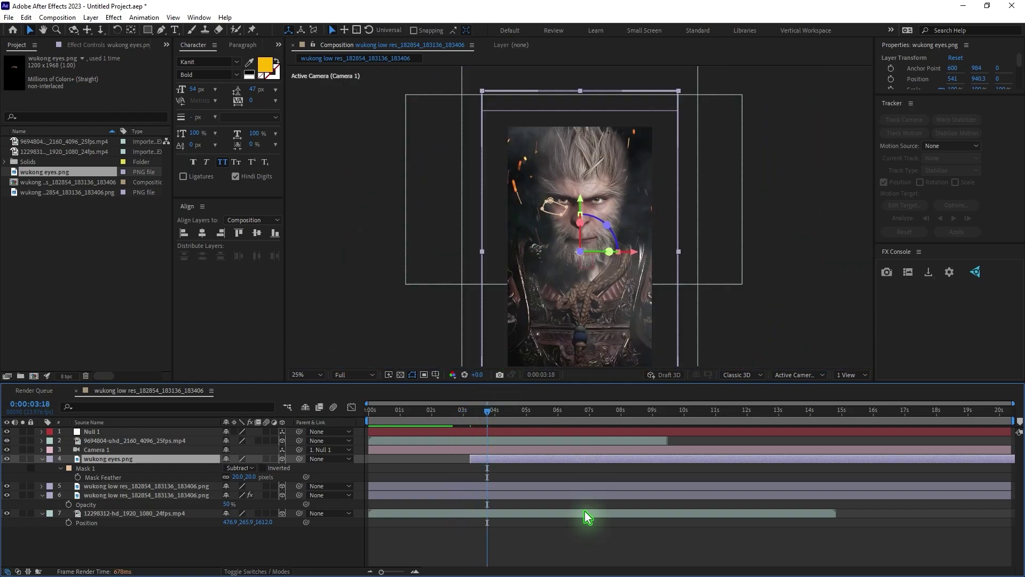
pyautogui.click(571, 536)
# - Turn on Depth of Field in Camera 1's options
pyautogui.click(42, 459)
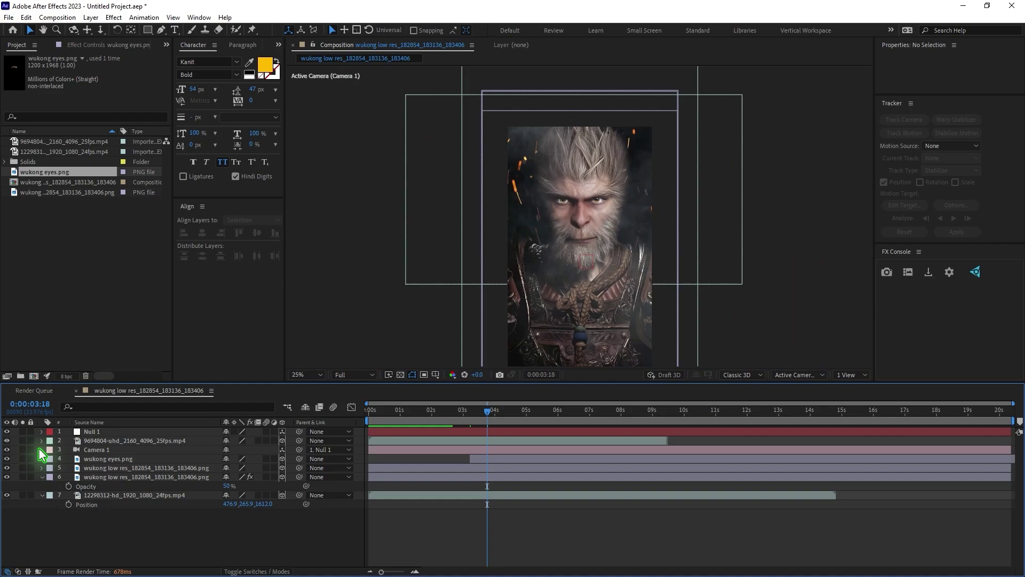
pyautogui.click(42, 449)
pyautogui.click(52, 468)
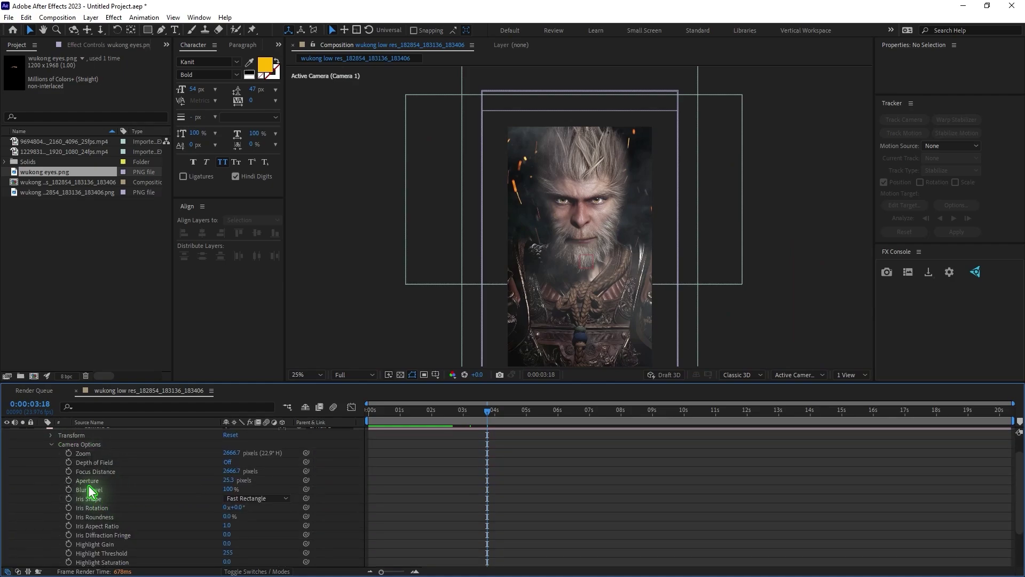
pyautogui.click(114, 462)
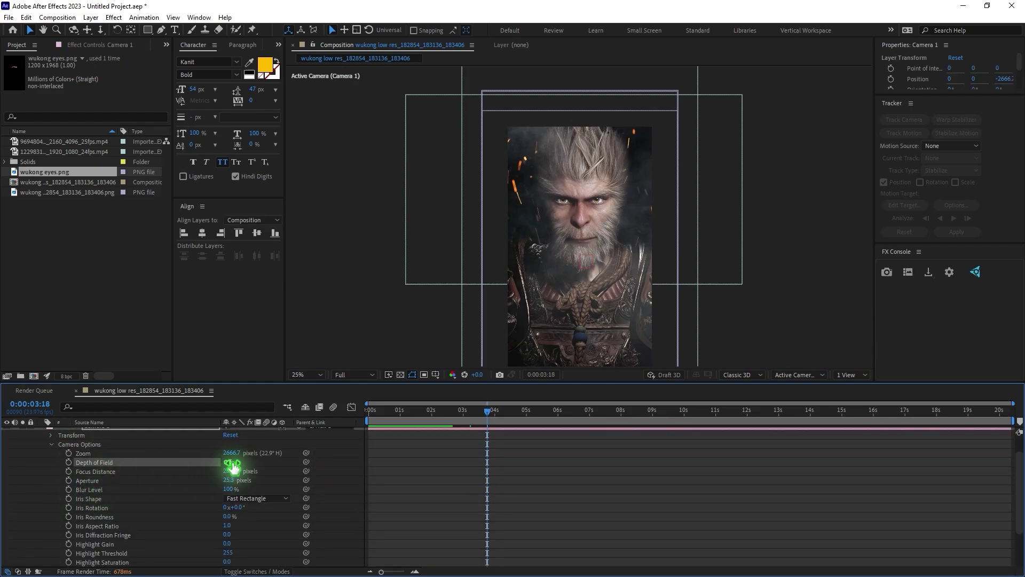
pyautogui.click(228, 462)
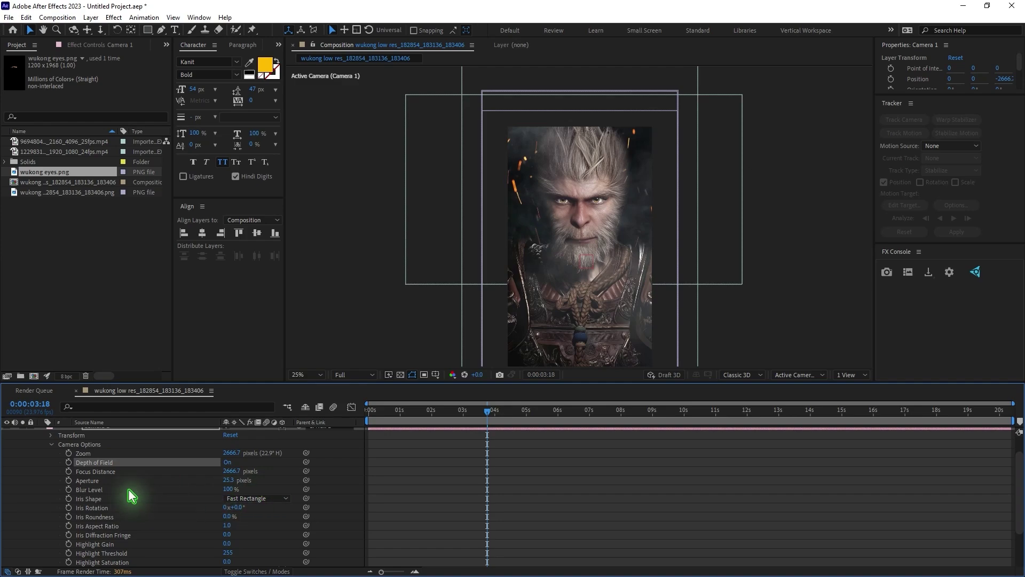